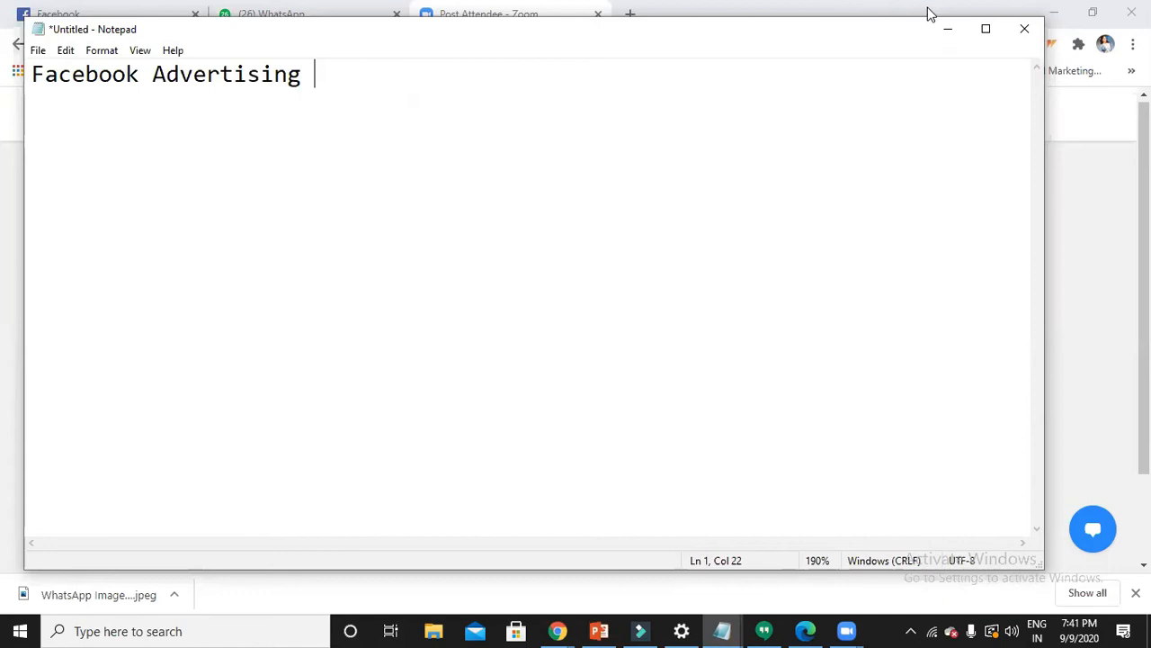
- Minimize the Facebook Advertising note in Notepad to reveal the Facebook tab in Chrome
click(942, 33)
click(158, 22)
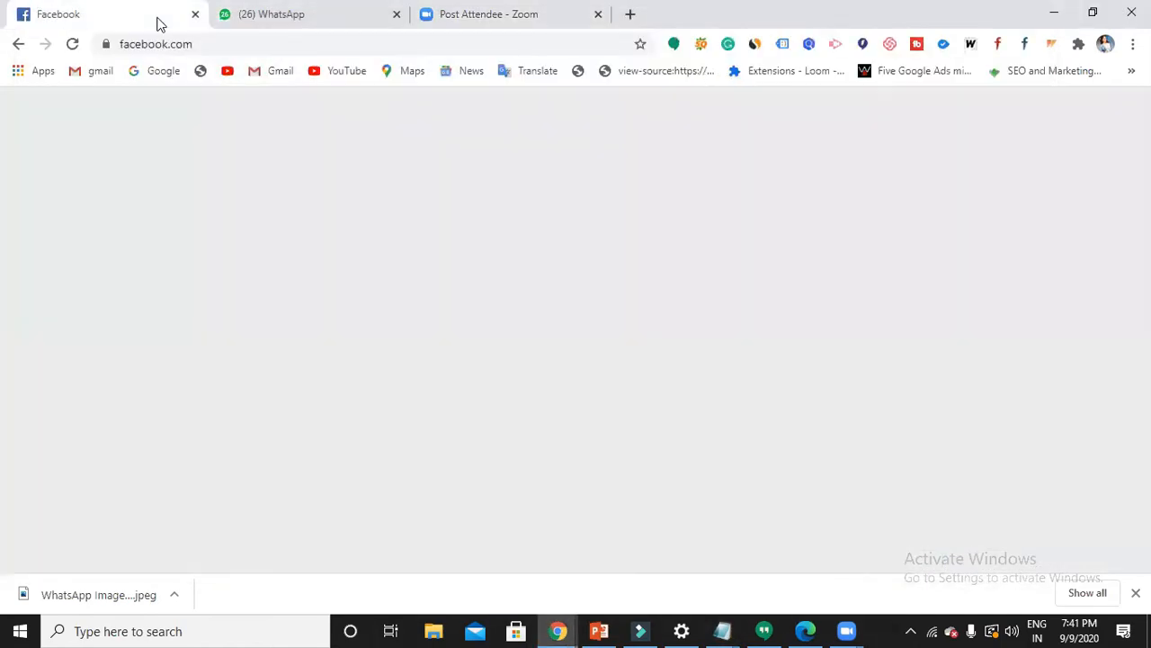
scroll(465, 370, down, 3)
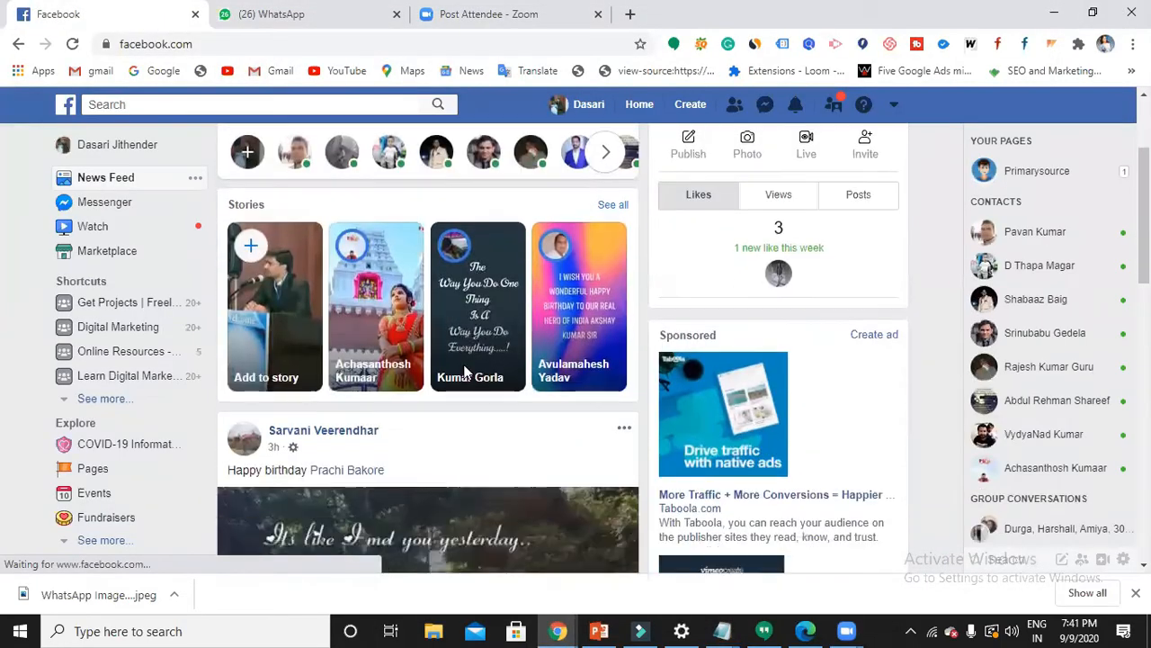
scroll(529, 383, down, 5)
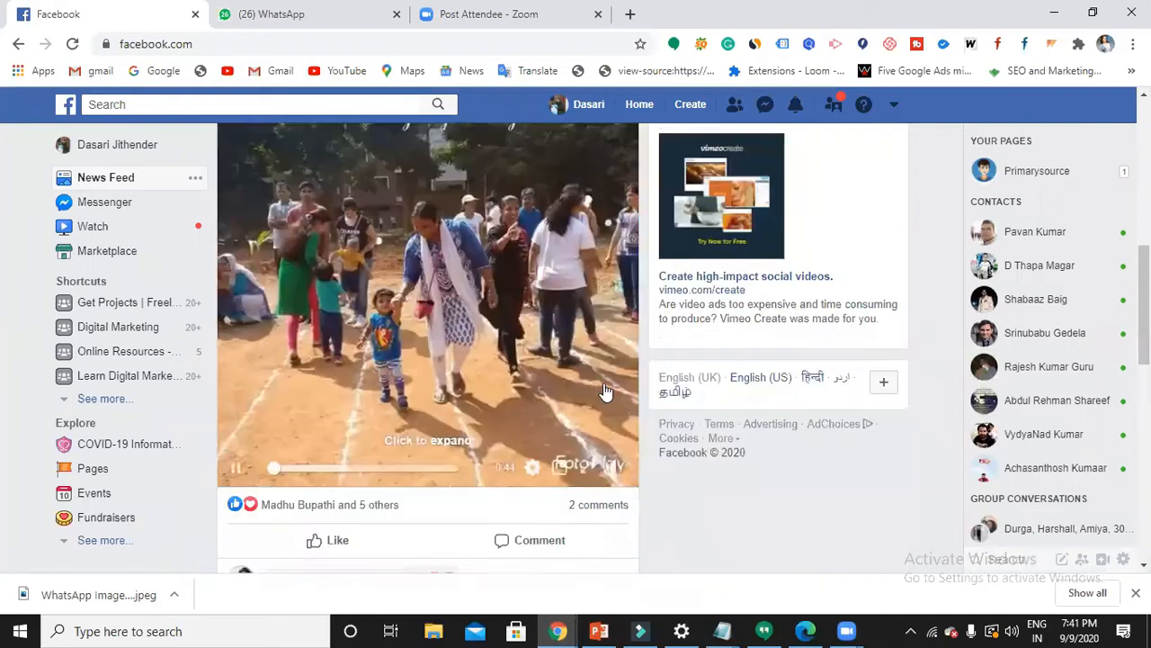
scroll(772, 270, up, 3)
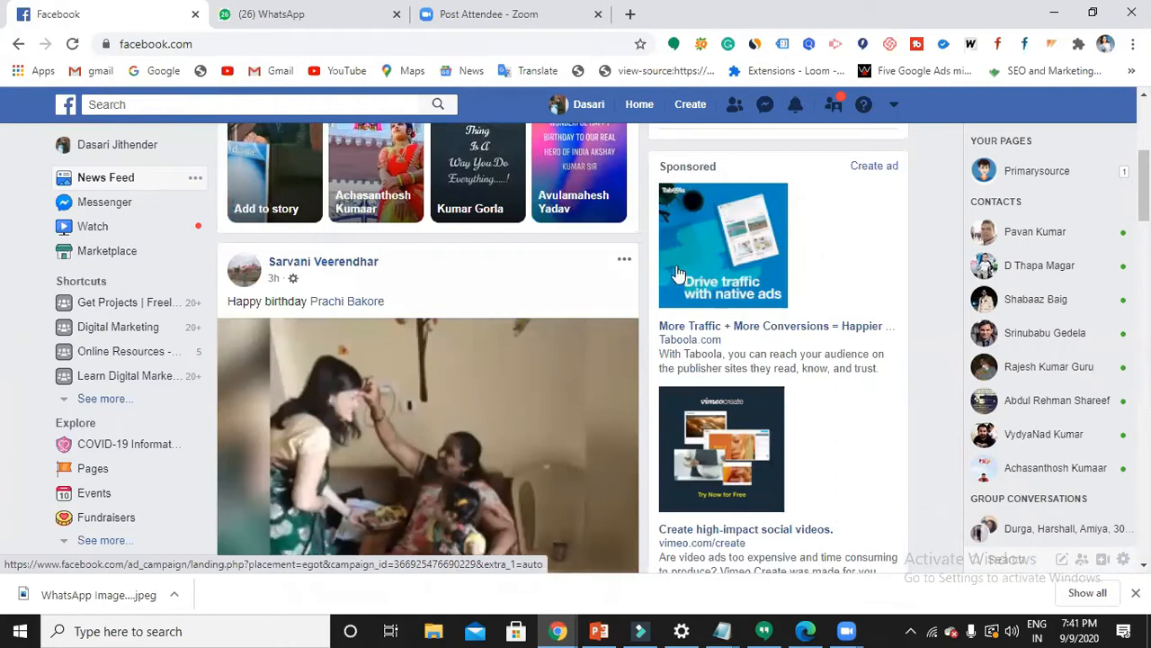
scroll(545, 333, down, 8)
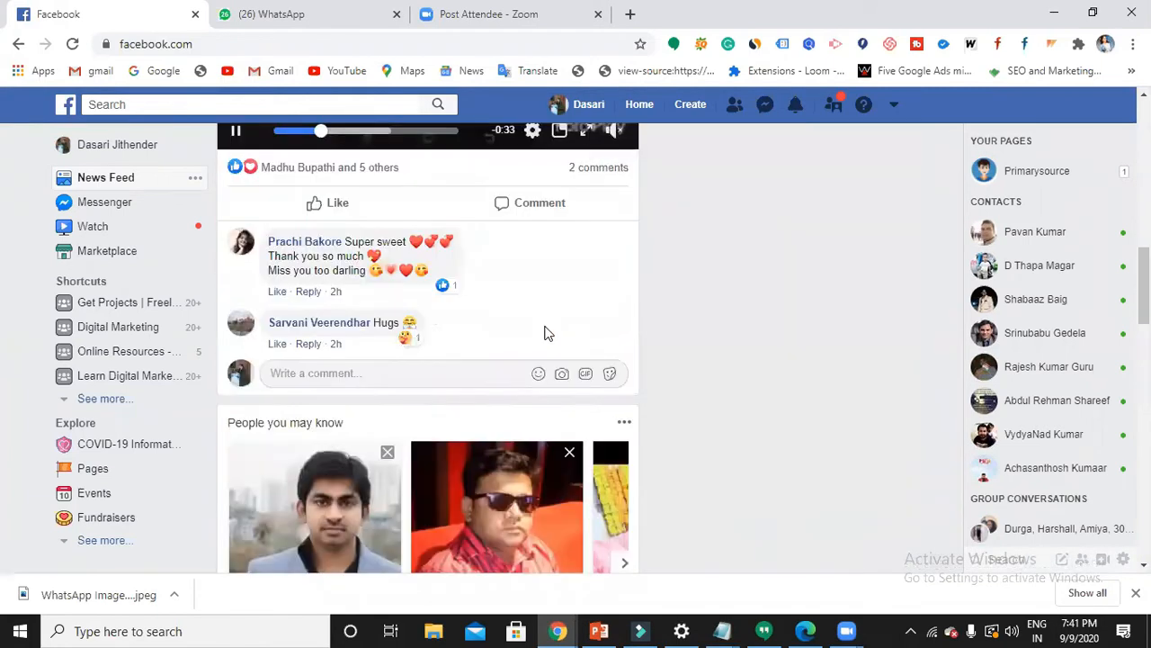
scroll(545, 333, down, 8)
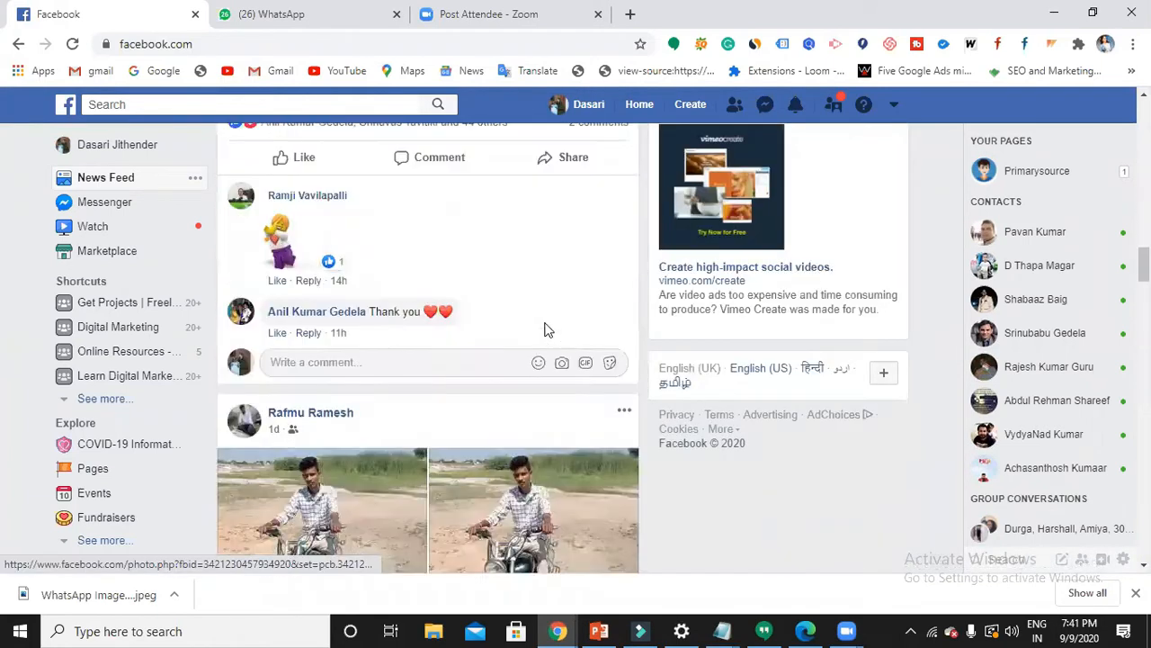
scroll(545, 334, down, 10)
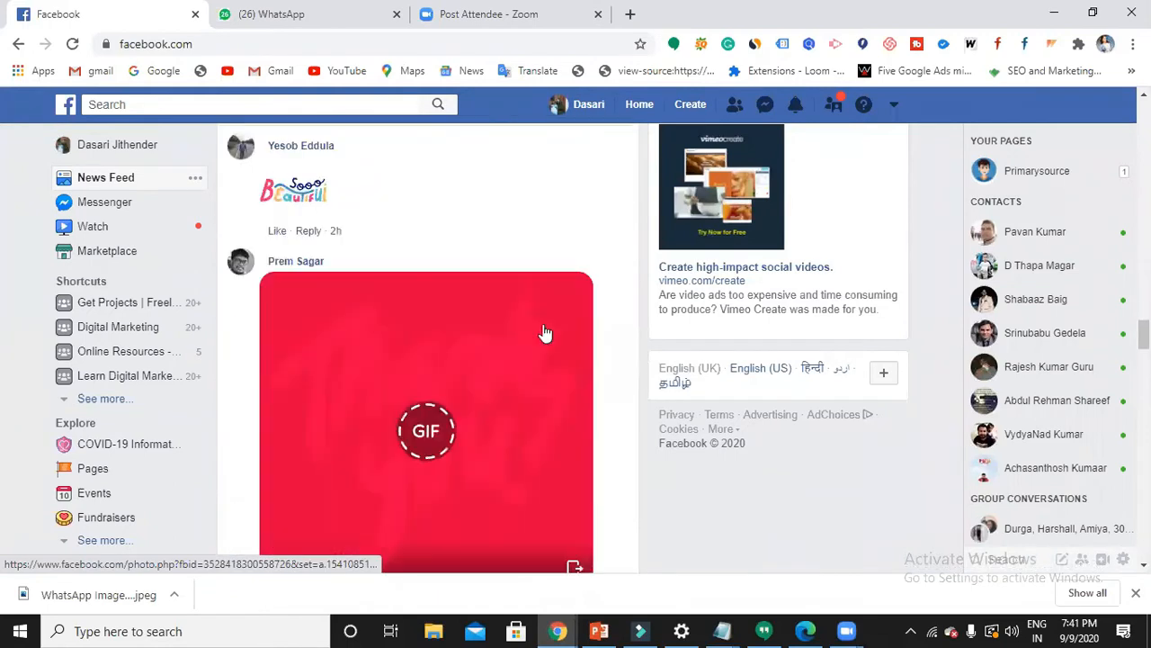
scroll(545, 333, up, 5)
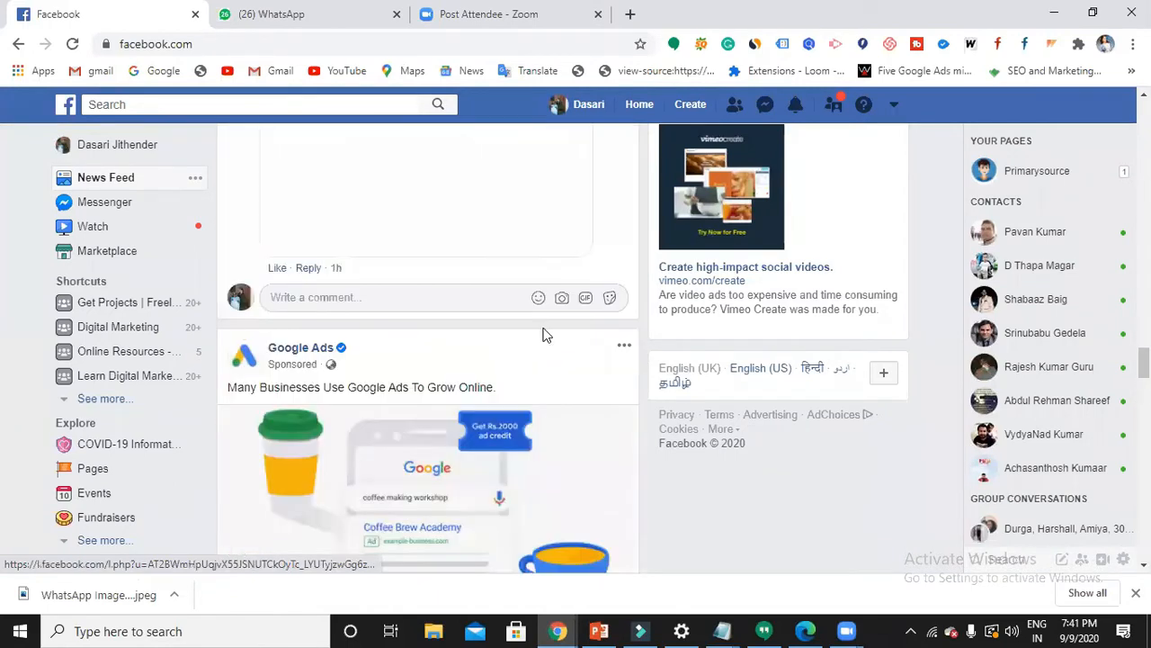
scroll(542, 334, down, 2)
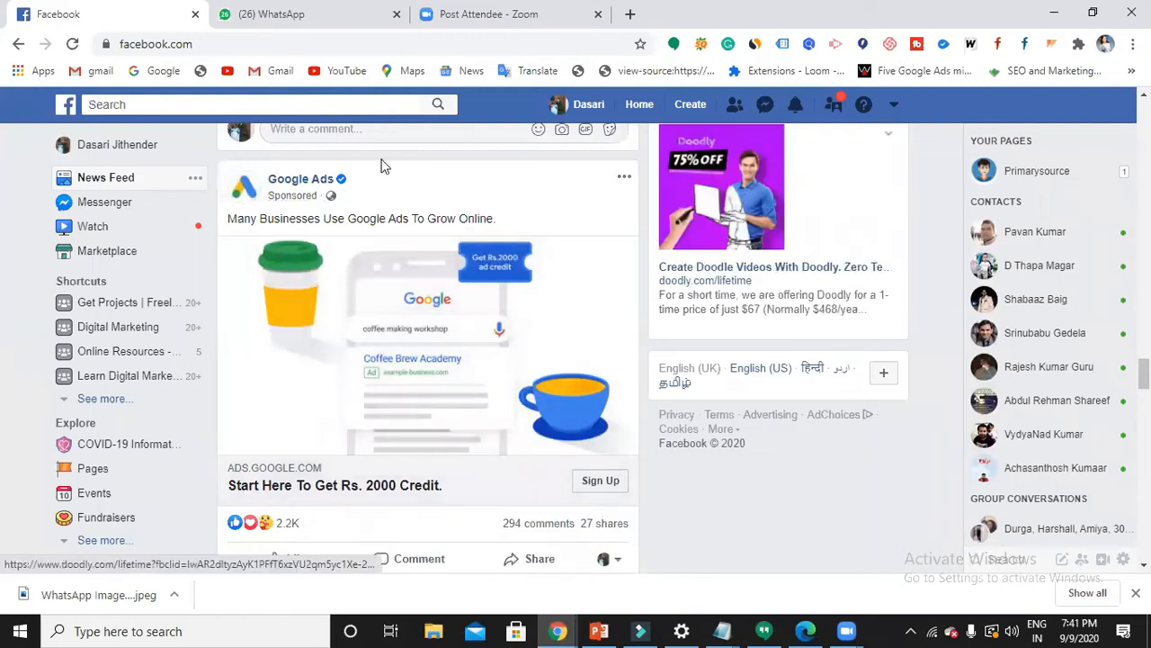
scroll(482, 306, down, 10)
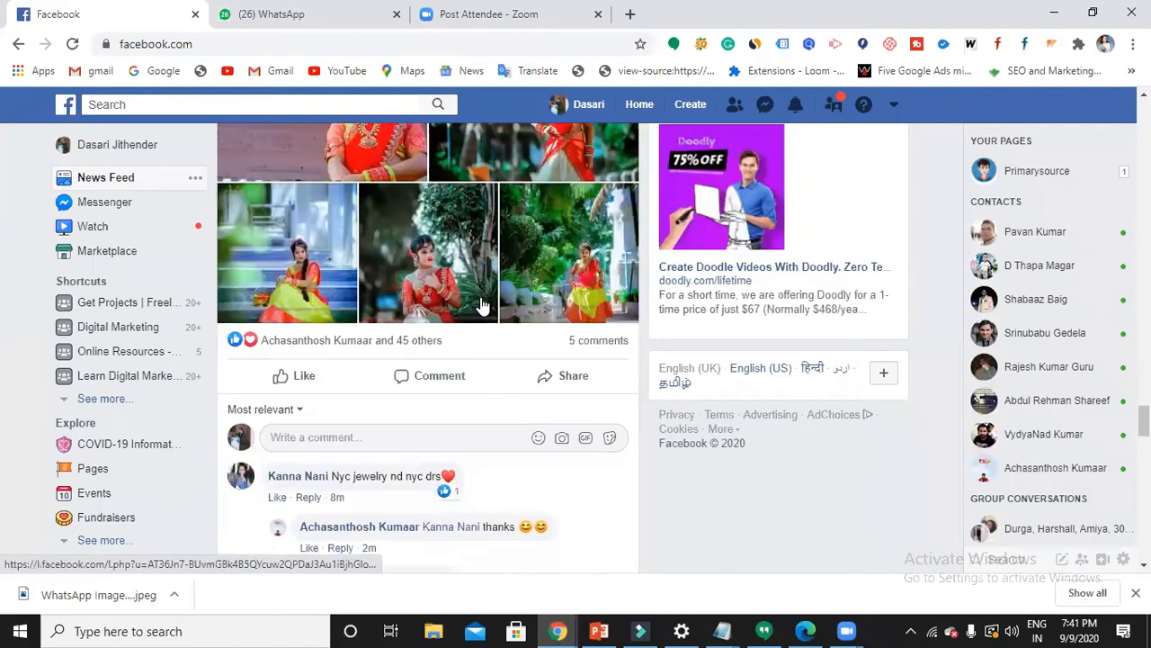
scroll(482, 305, down, 7)
scroll(478, 285, up, 4)
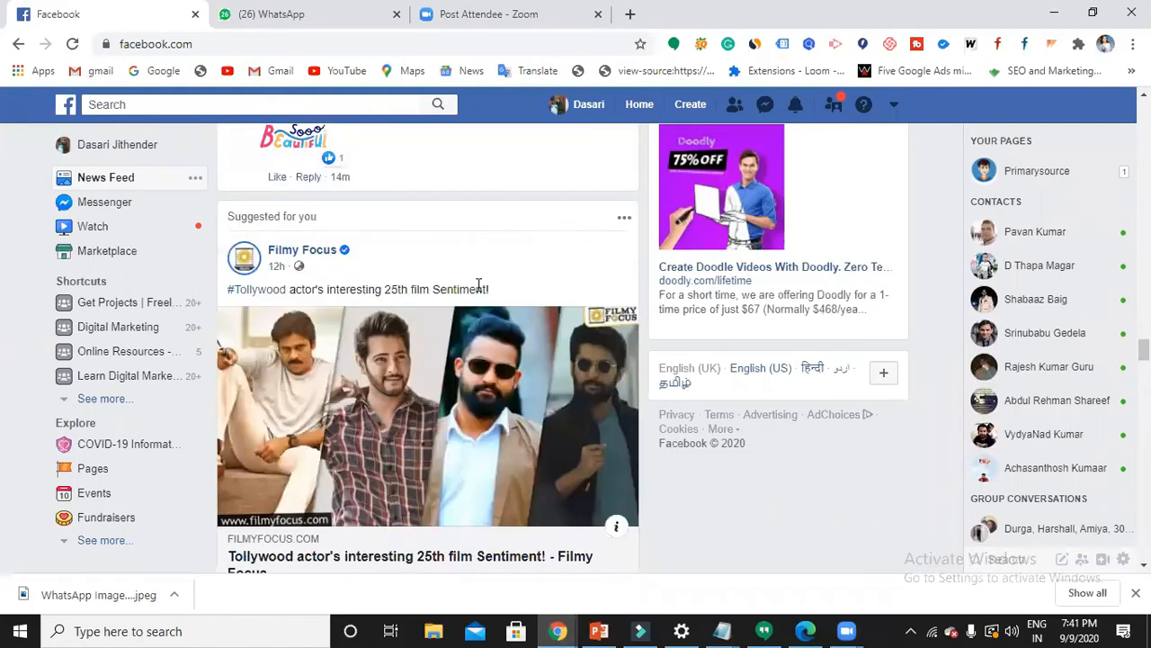
scroll(477, 288, down, 8)
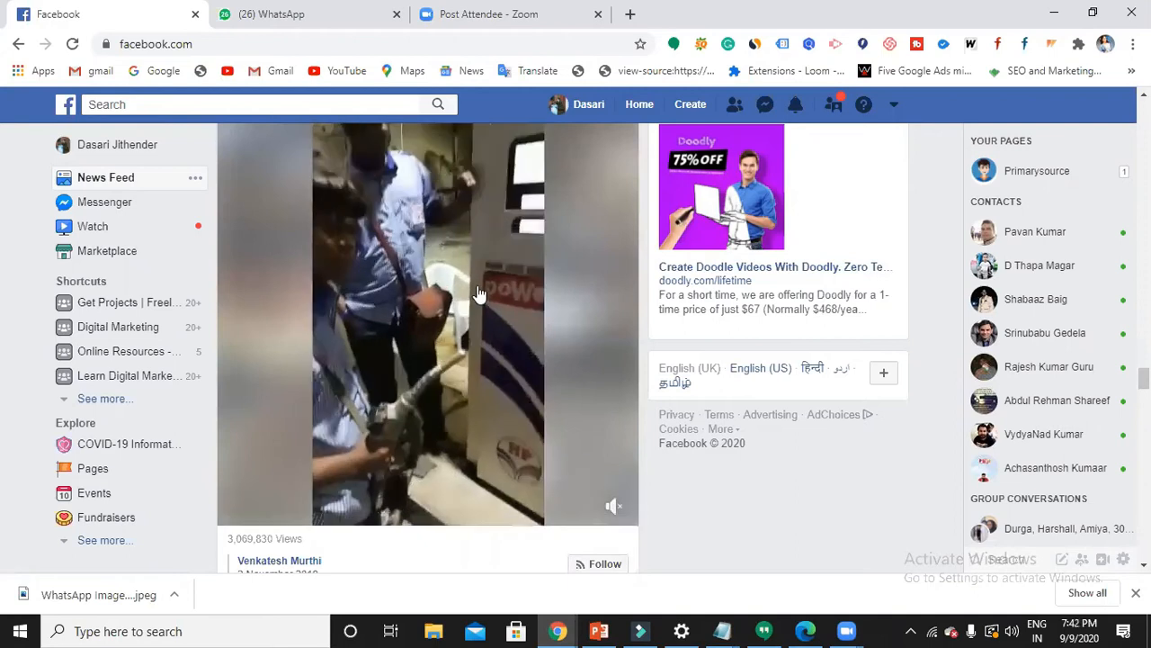
scroll(480, 294, down, 3)
scroll(479, 296, down, 4)
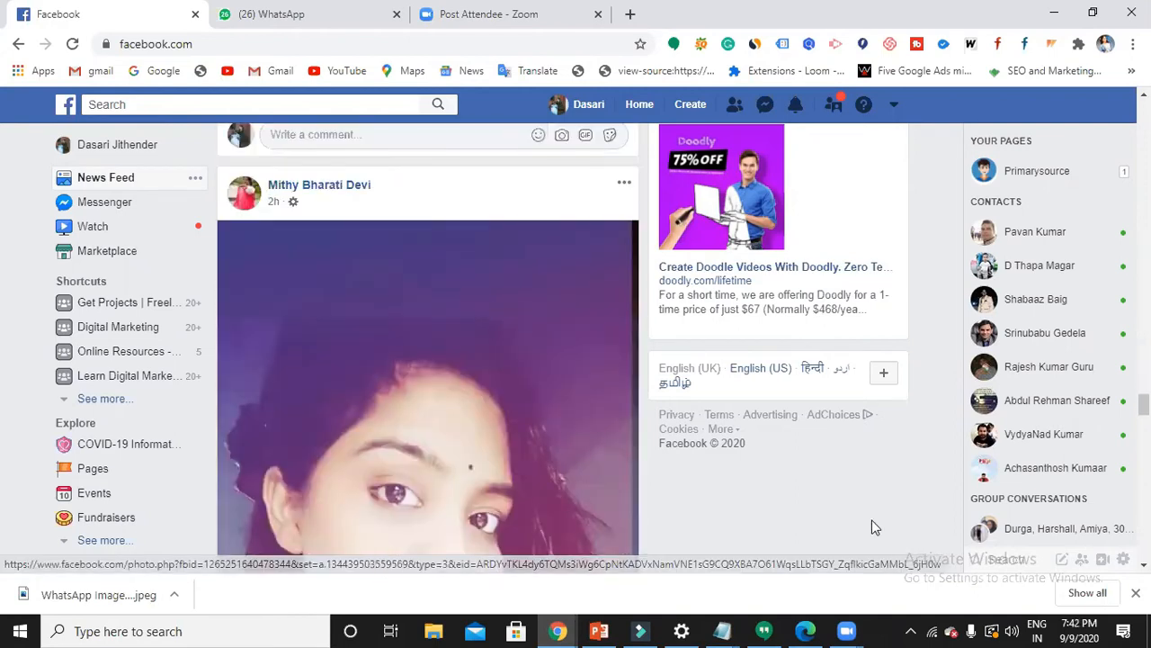
- Return to the Facebook Advertising note, add 'Business Manager' under the heading, and begin 'Ads Manager' below
click(722, 629)
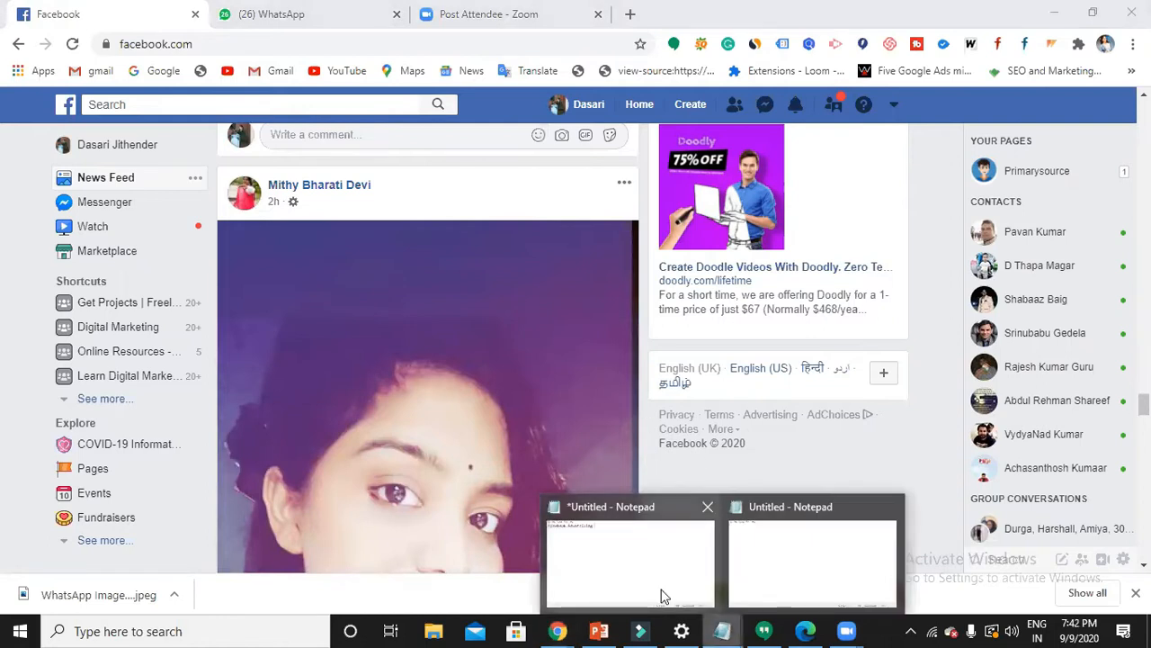
click(660, 594)
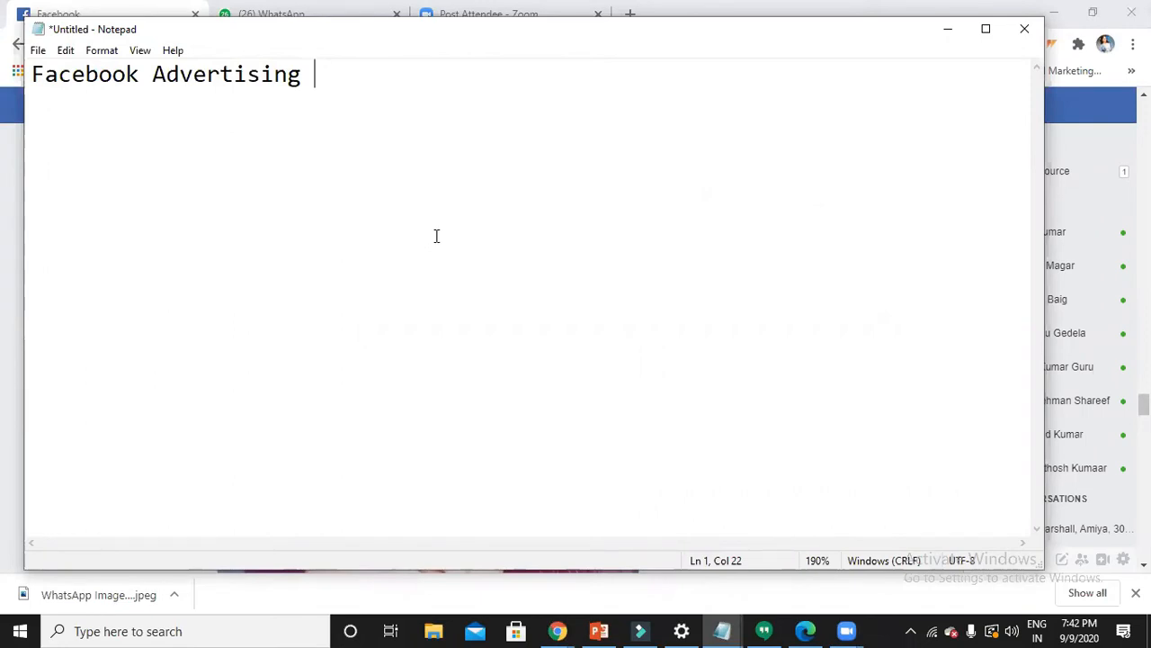
click(452, 136)
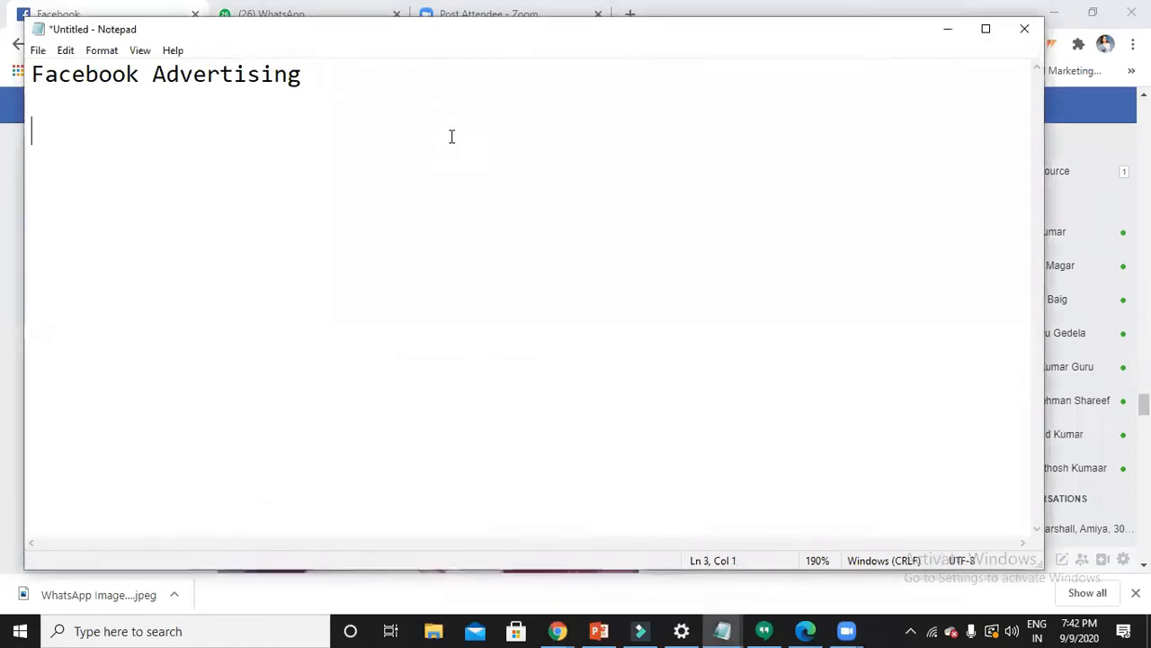
text(Business )
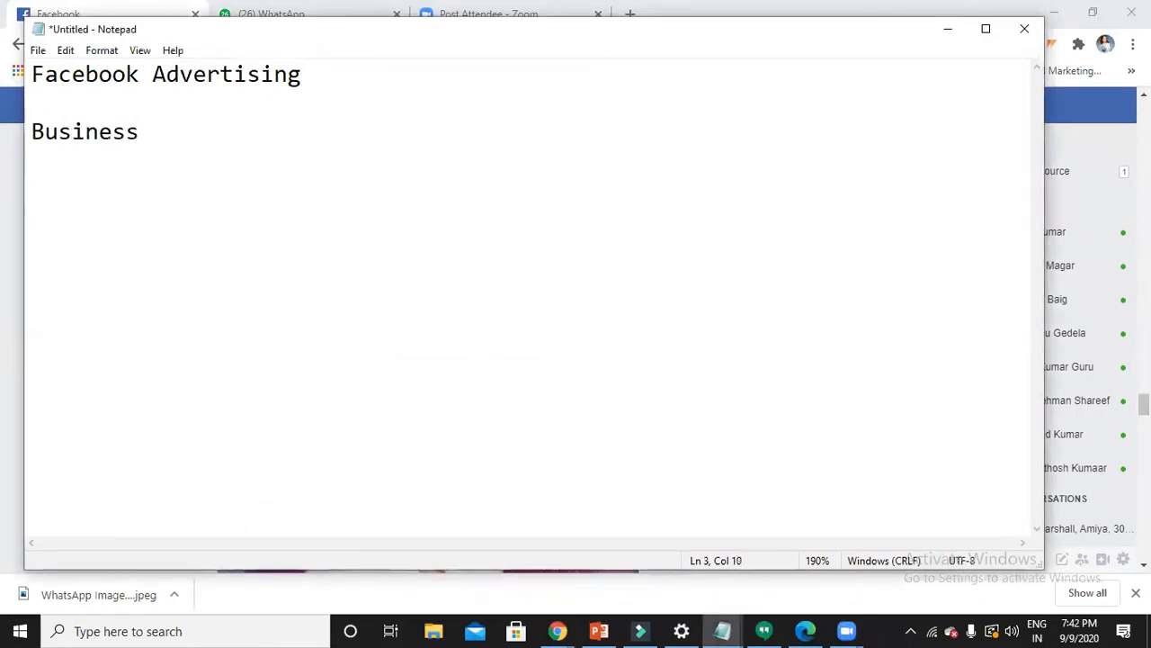
text(Manager)
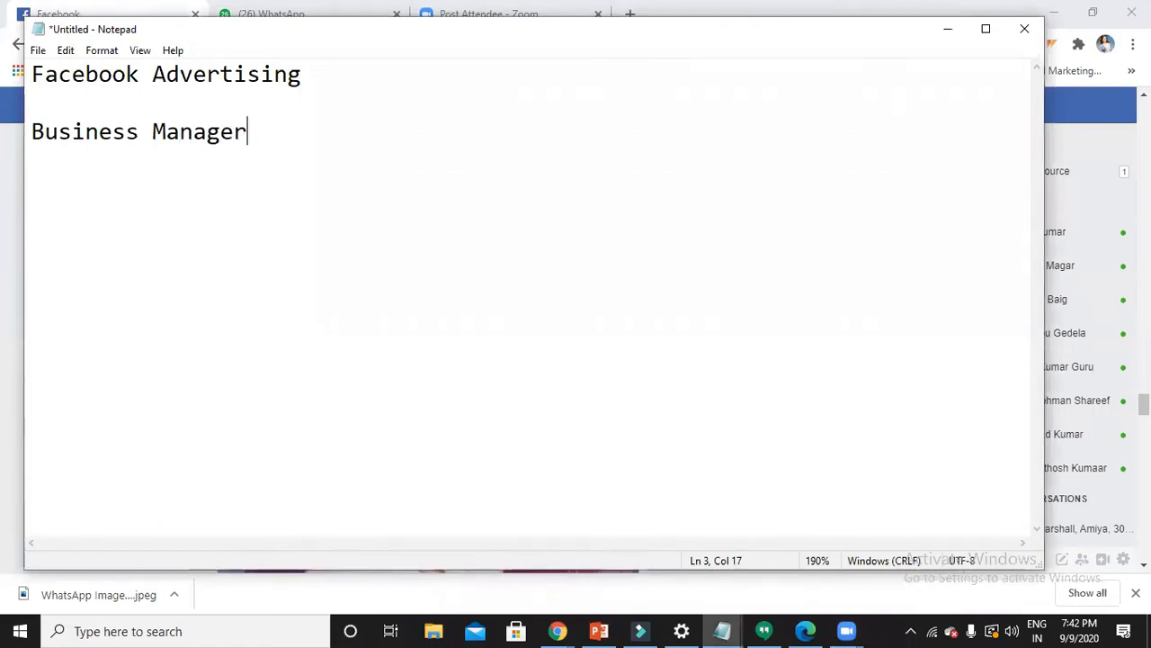
key(Return)
text(Ads )
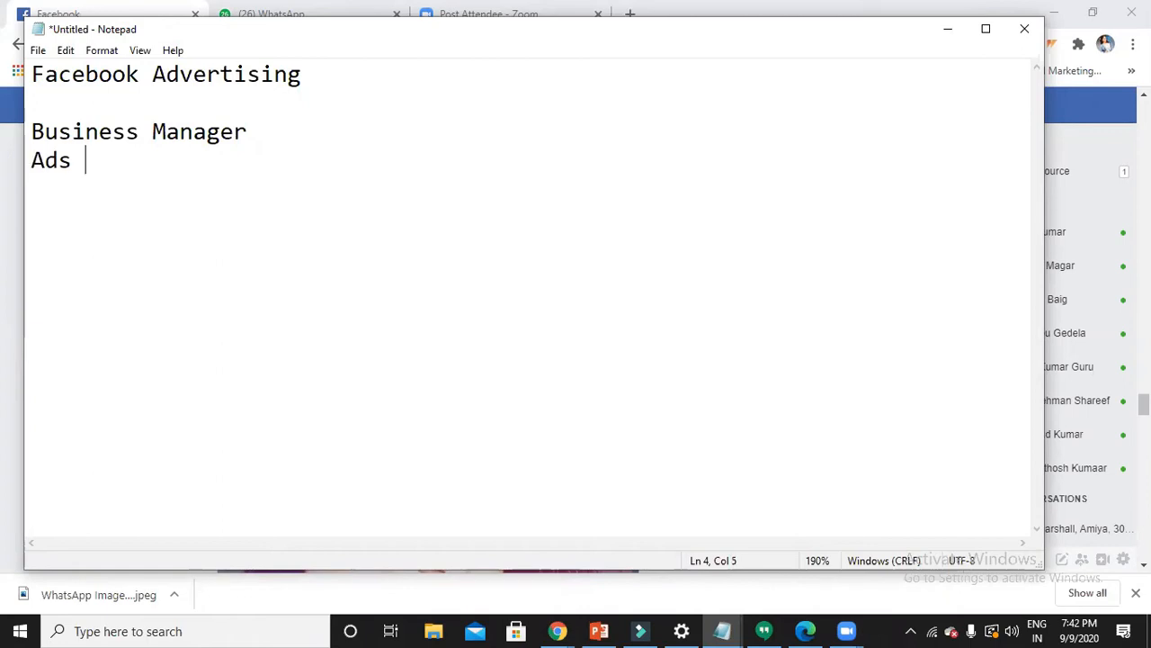
text(Manager)
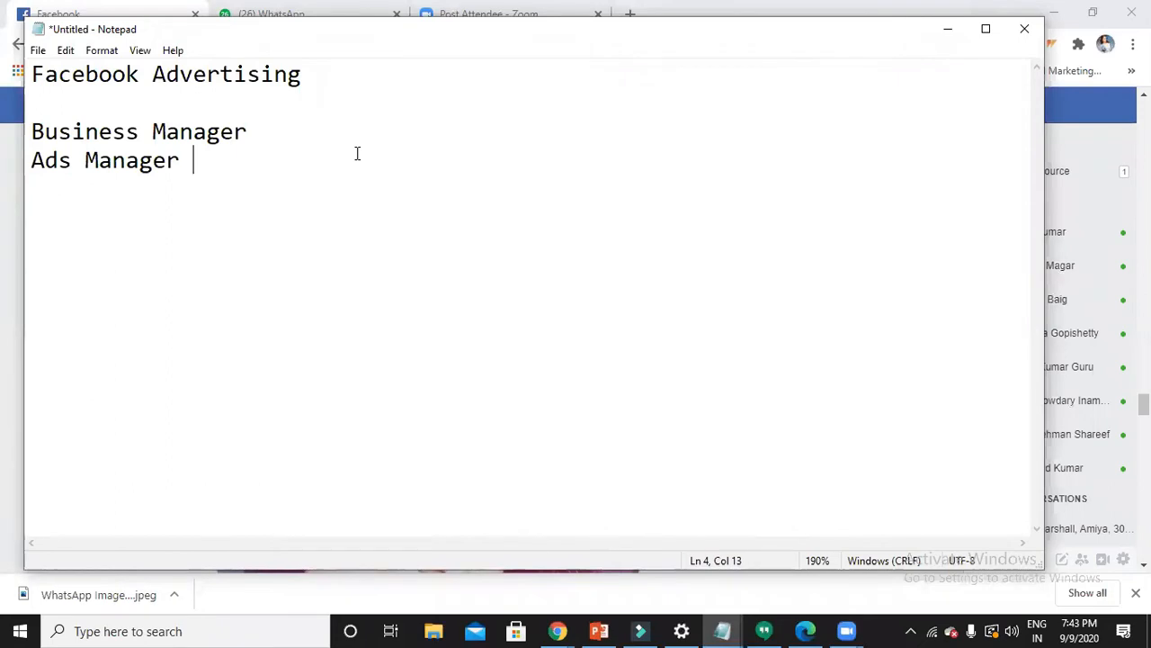
- Finish the 'Ads Manager' line in the note and start a new line
key(Return)
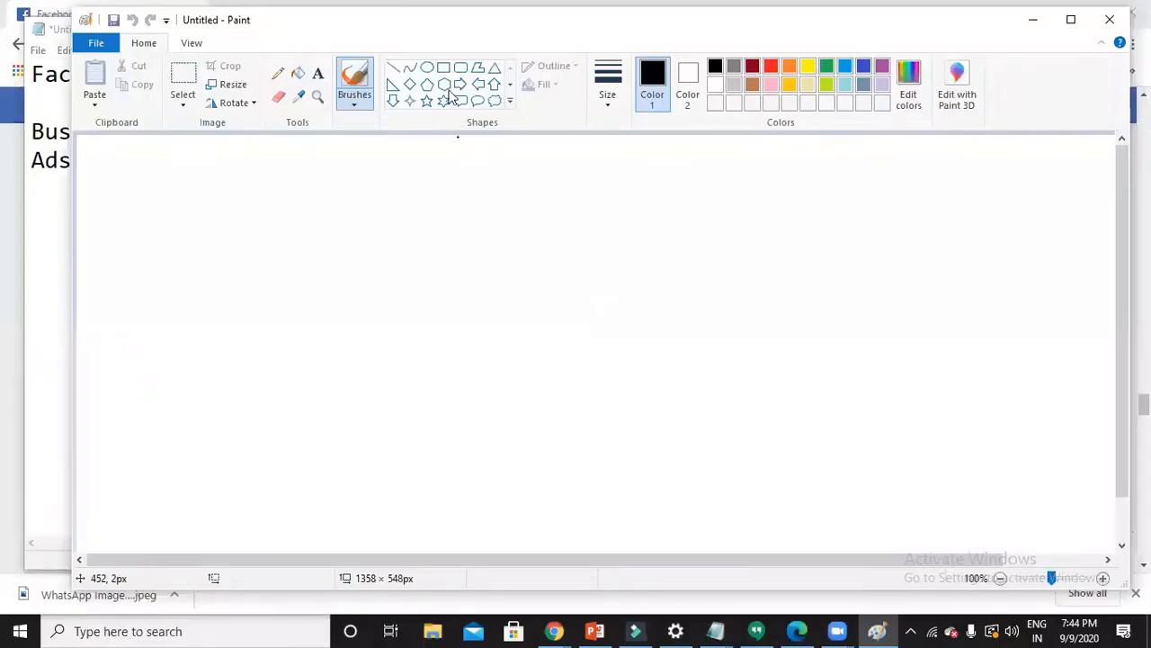
- Draw the top rectangle and the two second-row rectangles beneath it
click(444, 68)
drag(491, 153, 634, 223)
click(660, 278)
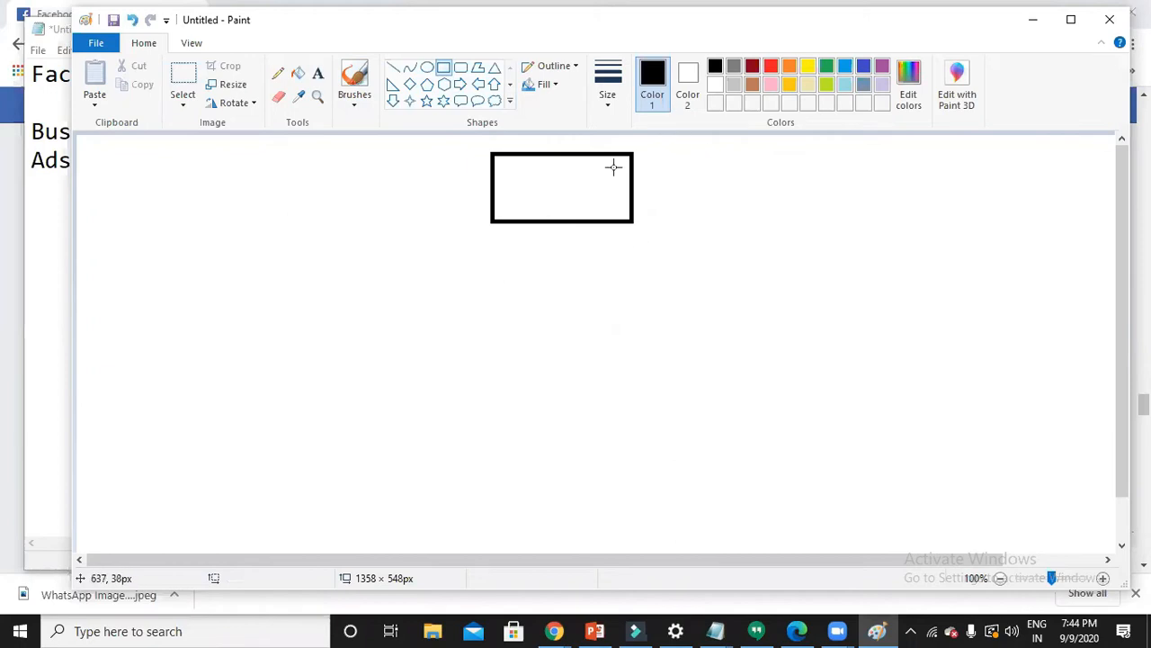
drag(299, 244, 436, 320)
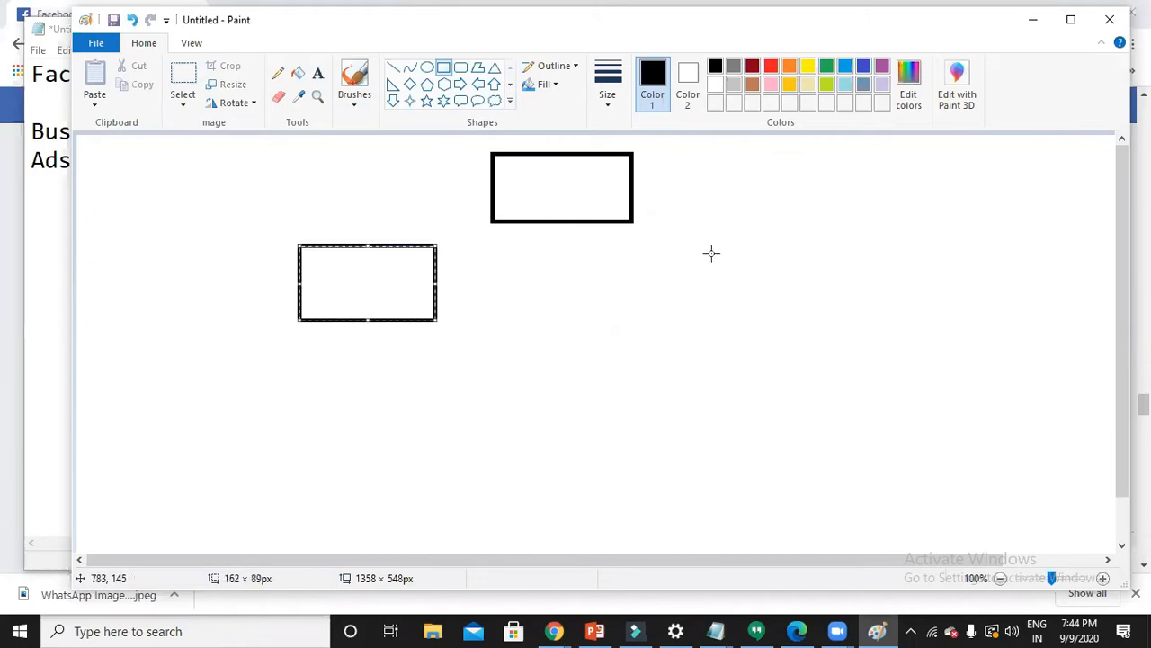
drag(696, 245, 827, 318)
- Draw the six rectangles of the third row
drag(149, 350, 250, 420)
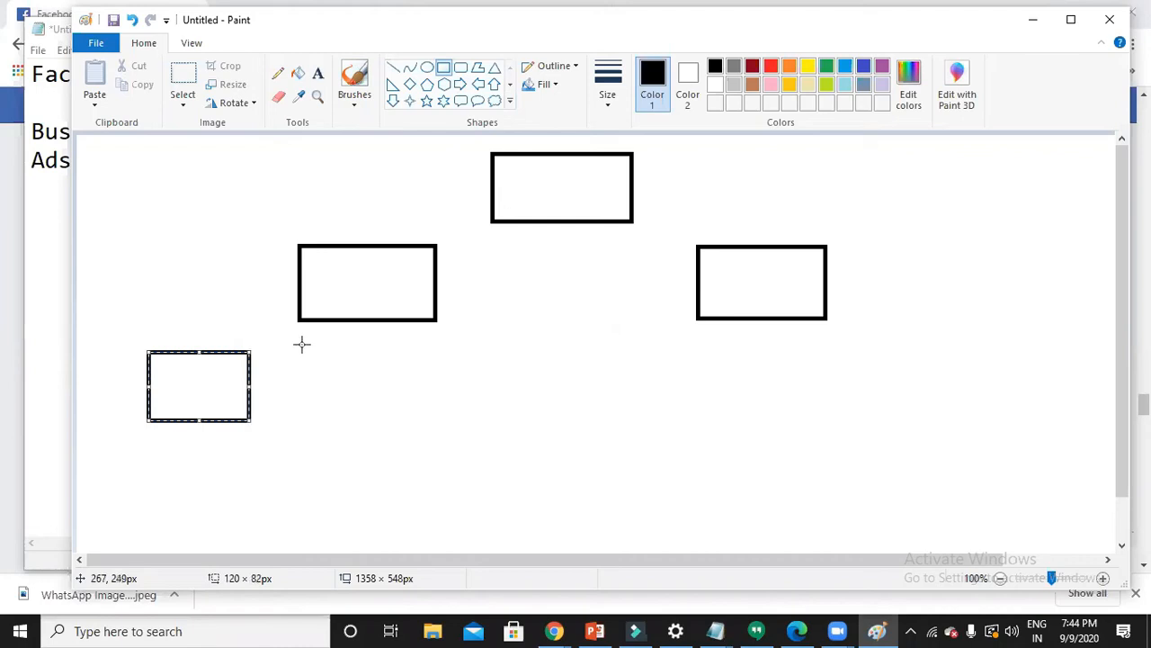
drag(300, 350, 381, 414)
click(430, 352)
drag(430, 353, 509, 415)
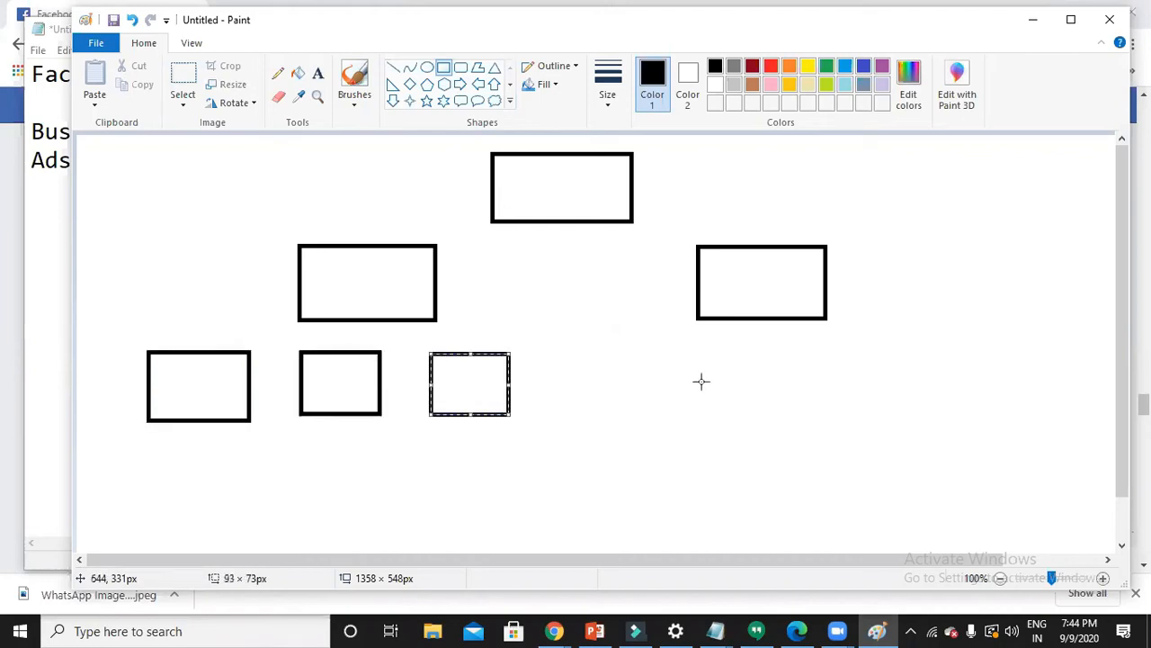
drag(640, 349, 730, 415)
drag(764, 347, 854, 408)
drag(900, 347, 983, 412)
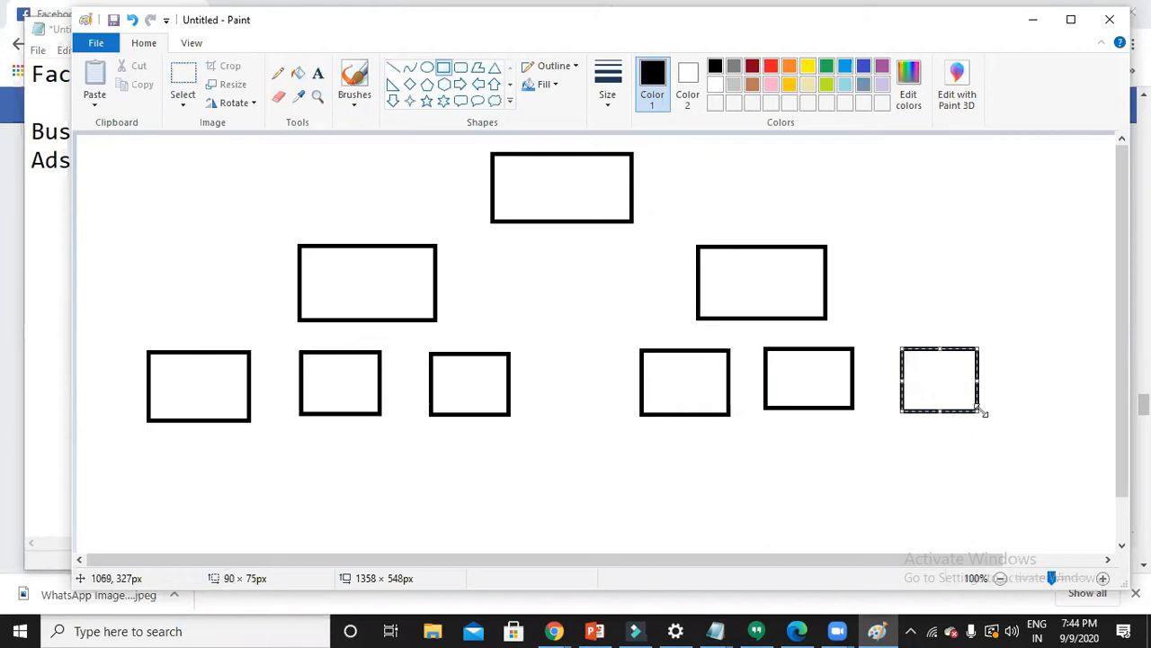
- Draw the six rectangles of the bottom row
drag(147, 449, 245, 535)
drag(302, 445, 384, 527)
drag(438, 446, 509, 533)
drag(645, 456, 731, 543)
drag(782, 455, 862, 544)
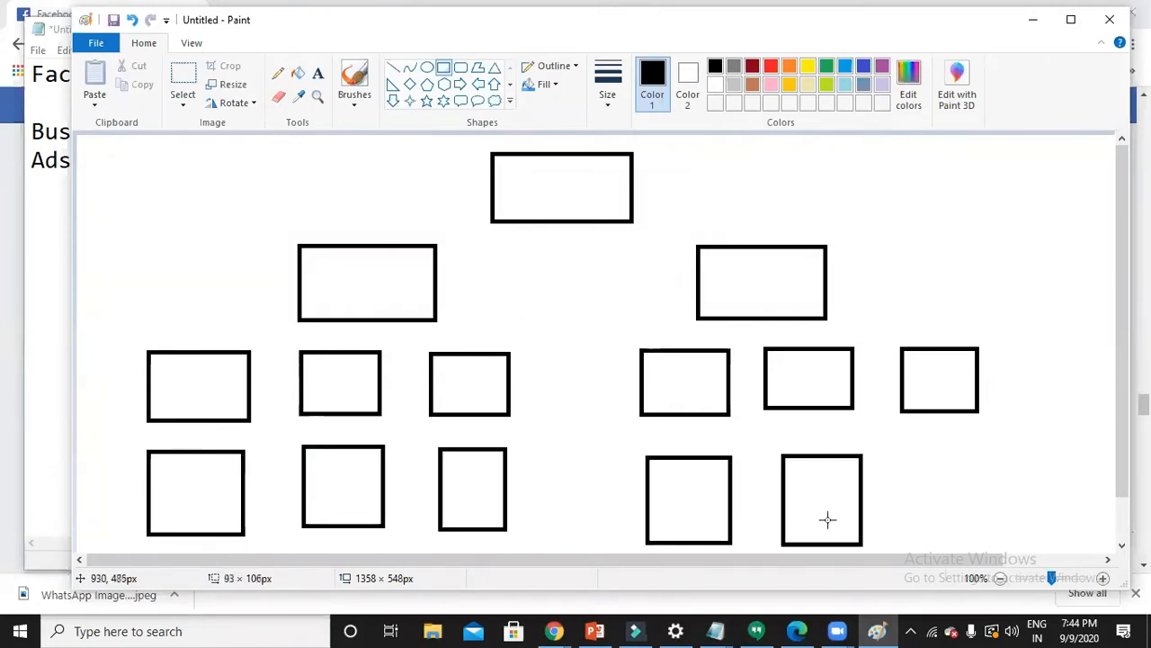
drag(903, 456, 987, 542)
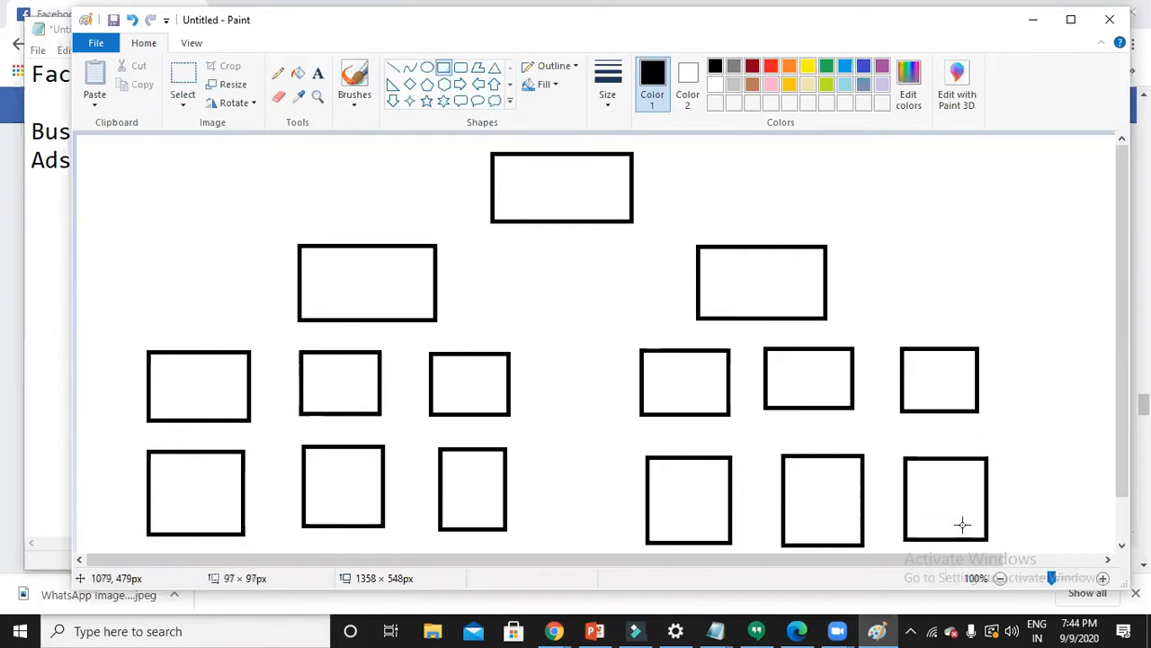
click(318, 73)
- Label the top box 'ads manager' and the left second-row box 'campaigns'
click(509, 188)
text(ads)
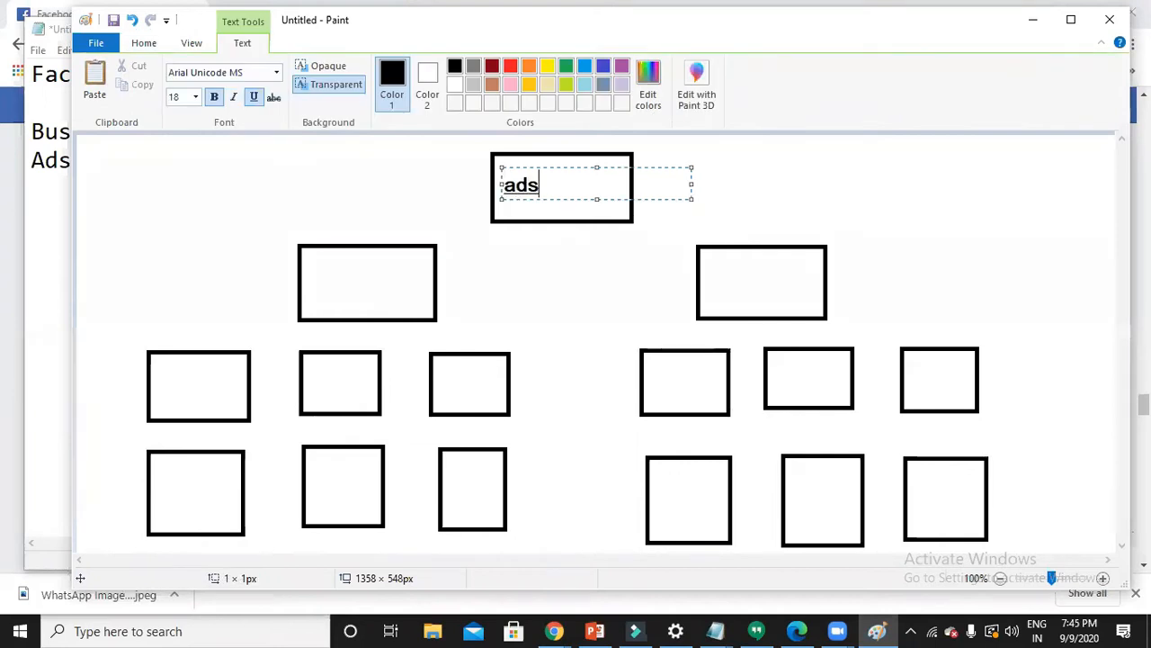
text( manager)
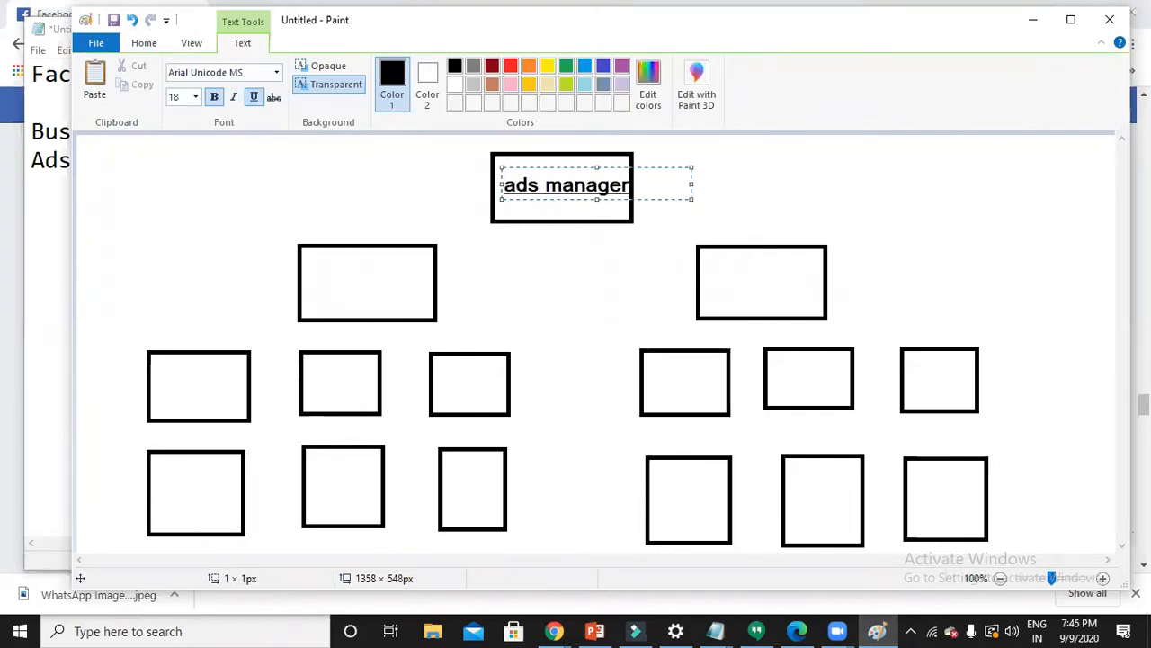
click(307, 284)
click(307, 284)
text(campaigns)
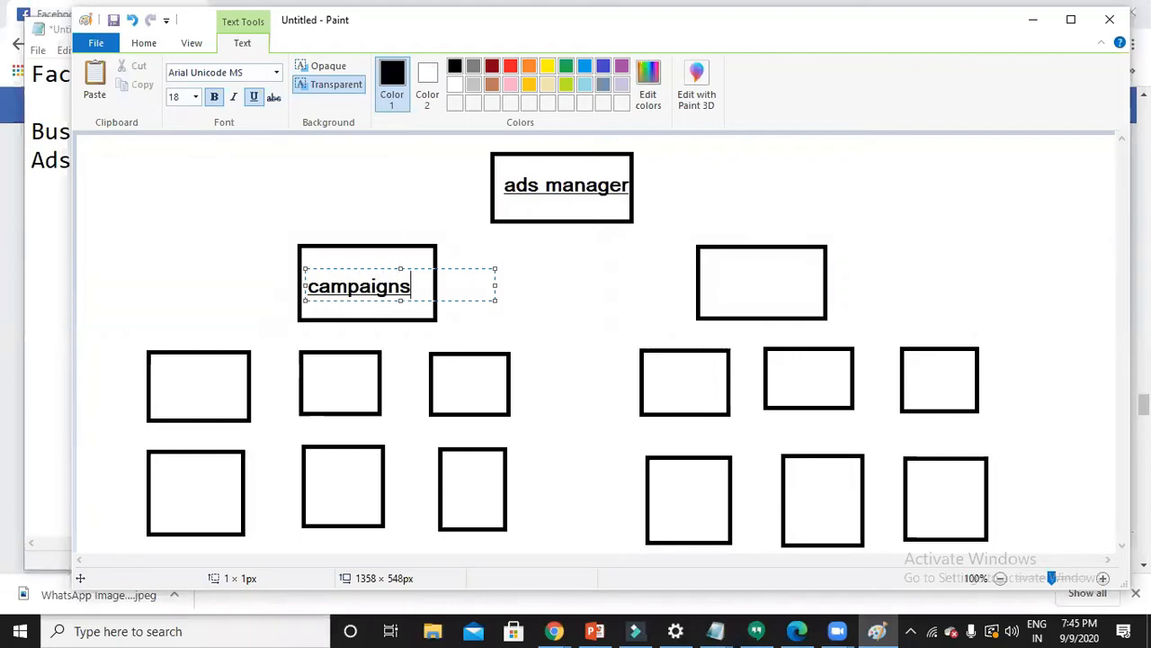
click(159, 387)
- Label the left third-row box 'ad sets' and the bottom-left box 'Ads', then minimize Paint
click(159, 387)
text(ad sets)
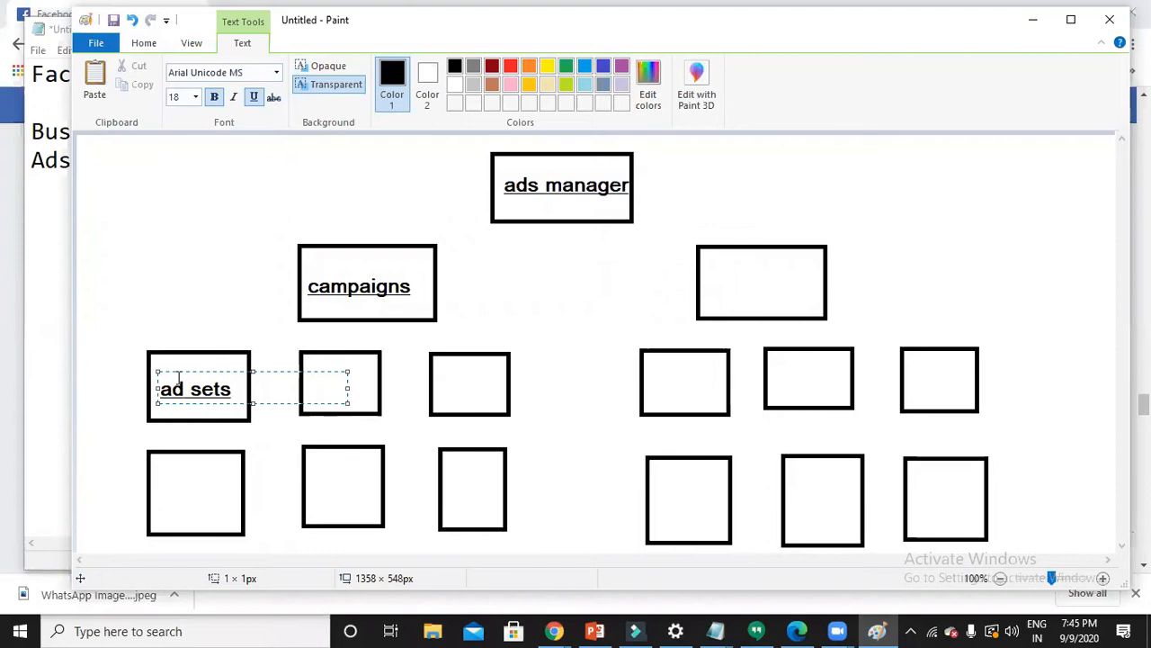
click(155, 494)
click(155, 494)
text(Ads)
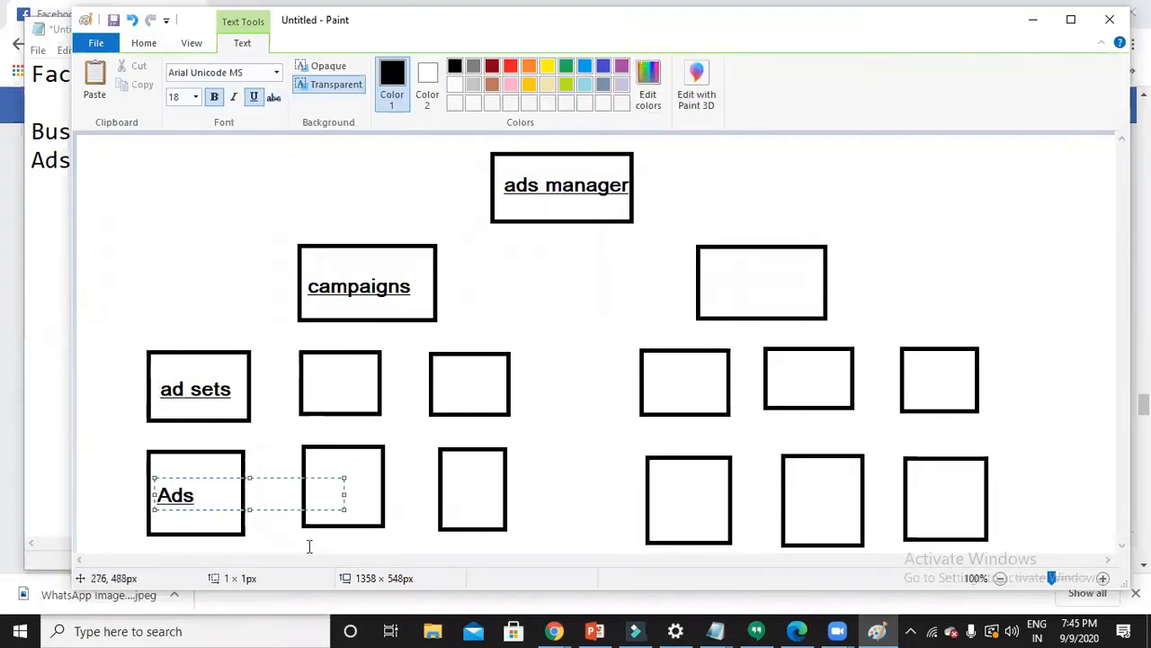
click(309, 546)
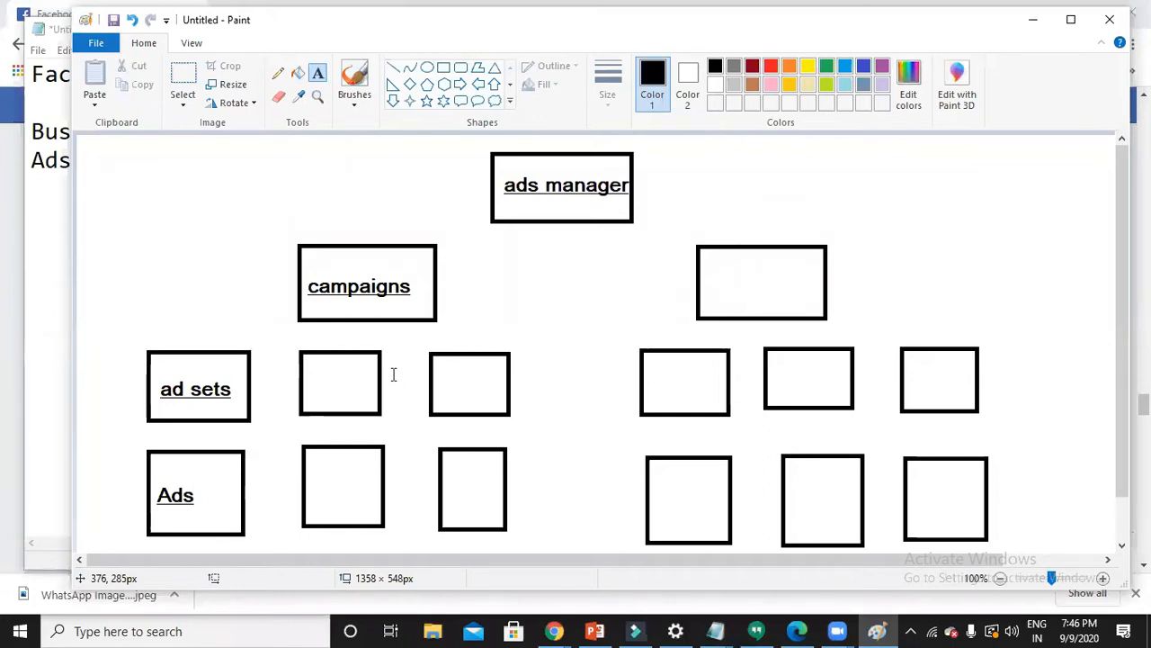
click(1033, 22)
- In a new Chrome tab, search 'busin' and open the Business Manager overview result
click(941, 27)
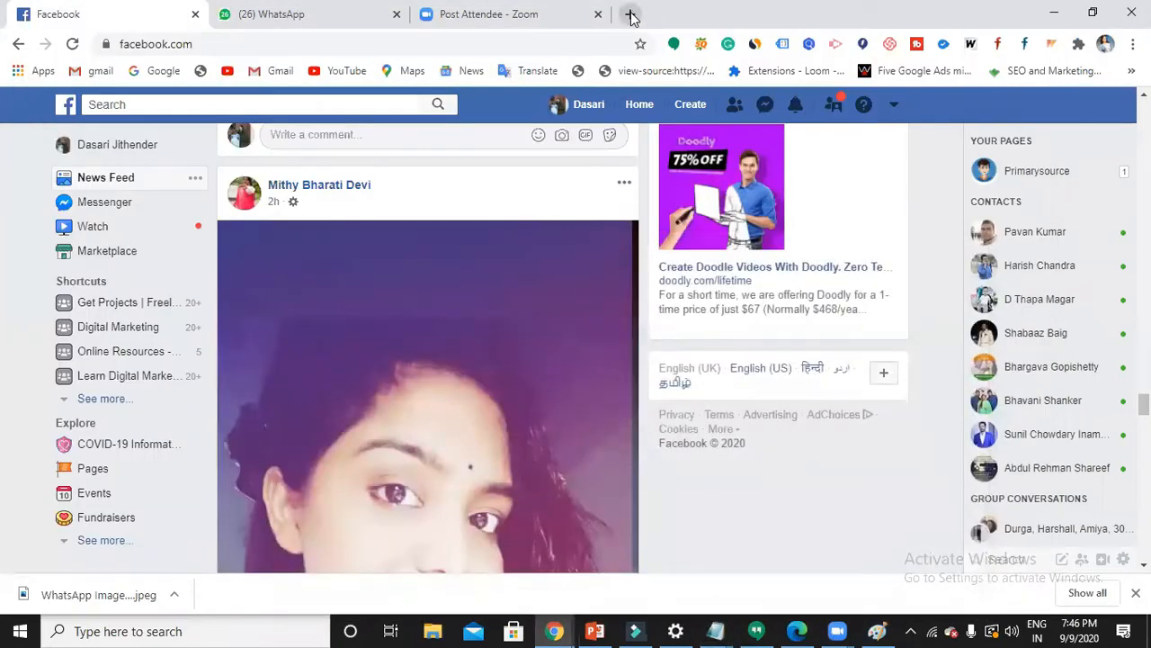
click(633, 18)
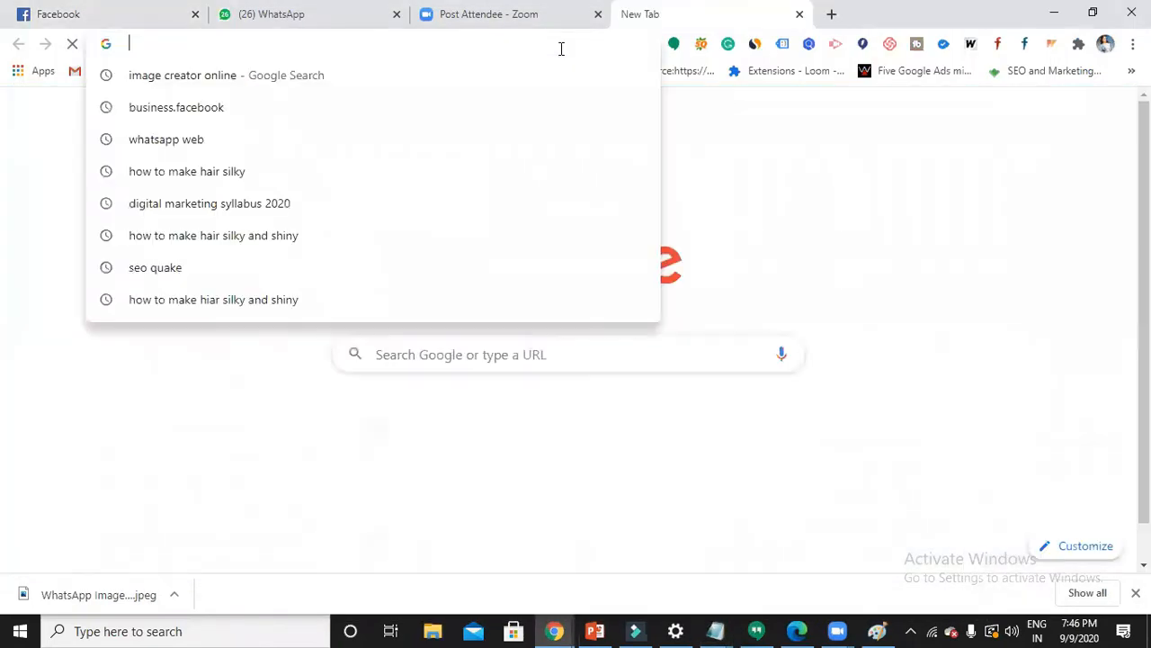
text(busin)
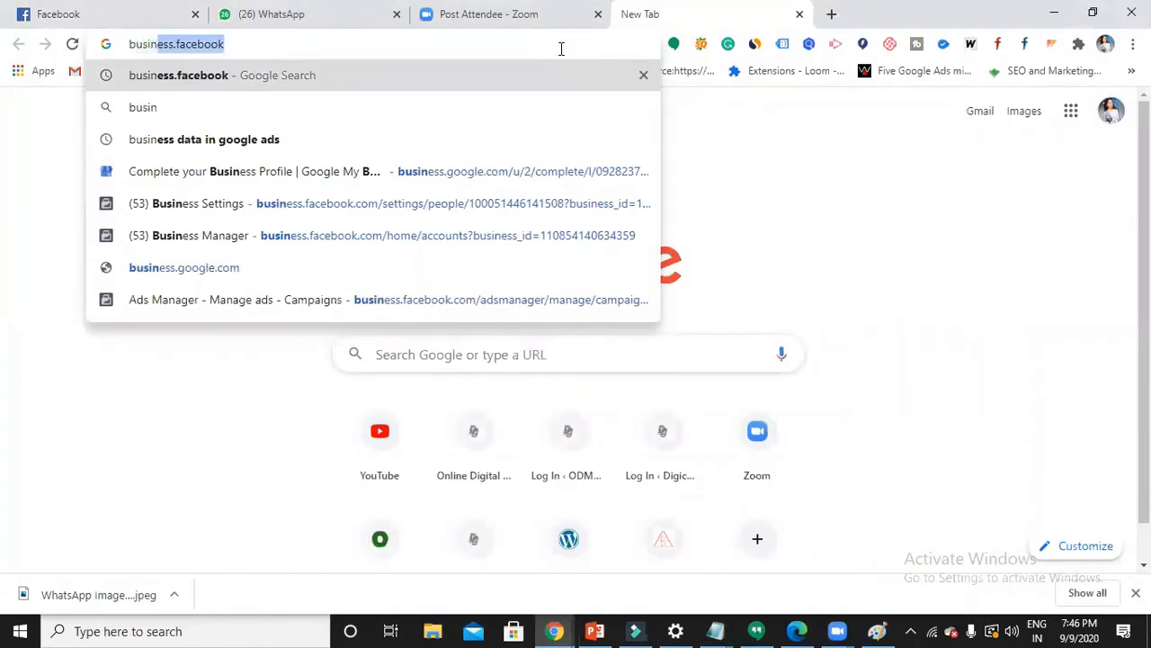
key(Return)
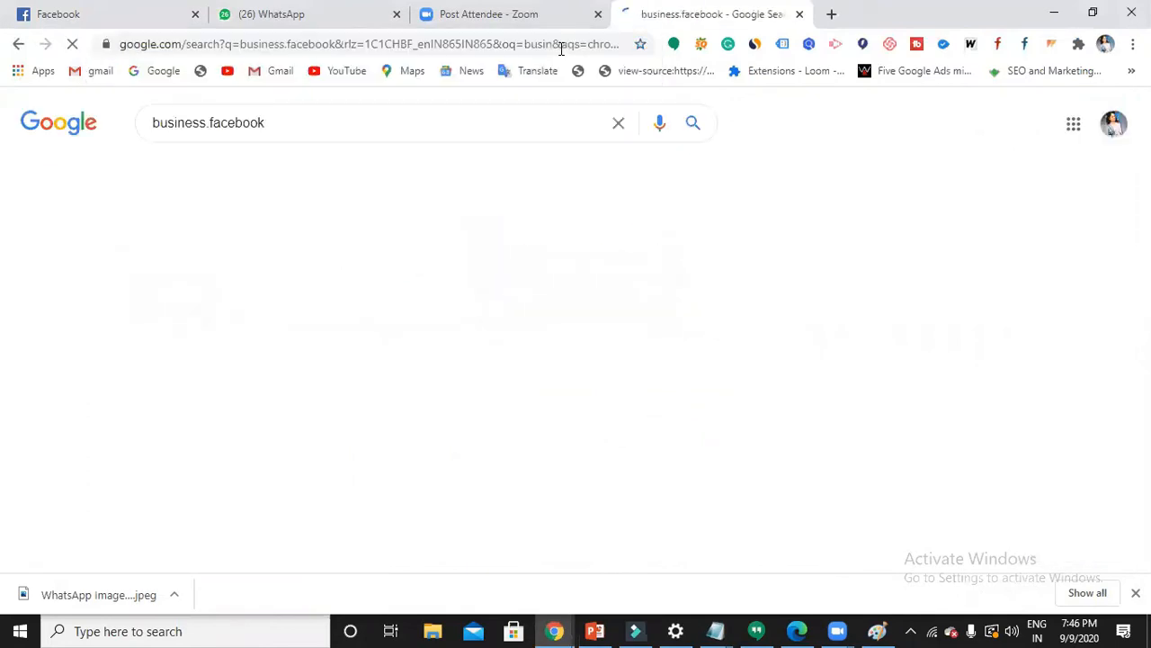
click(289, 270)
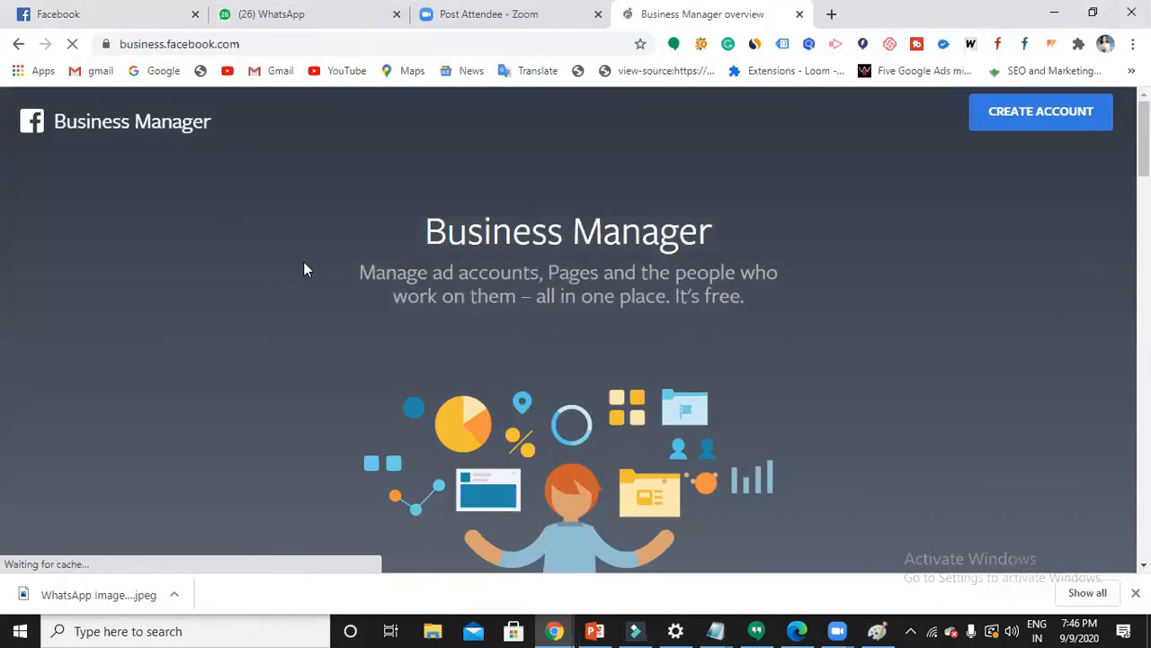
- Create an account form entry with the business name, your name and the business email, then continue
click(1051, 126)
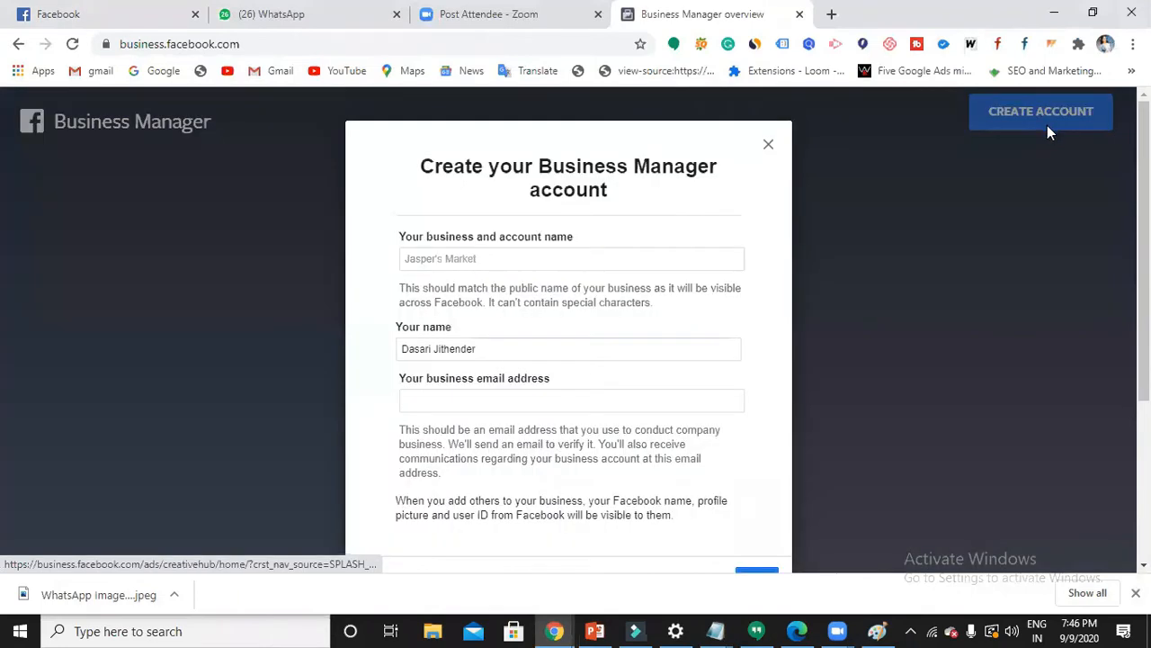
click(542, 263)
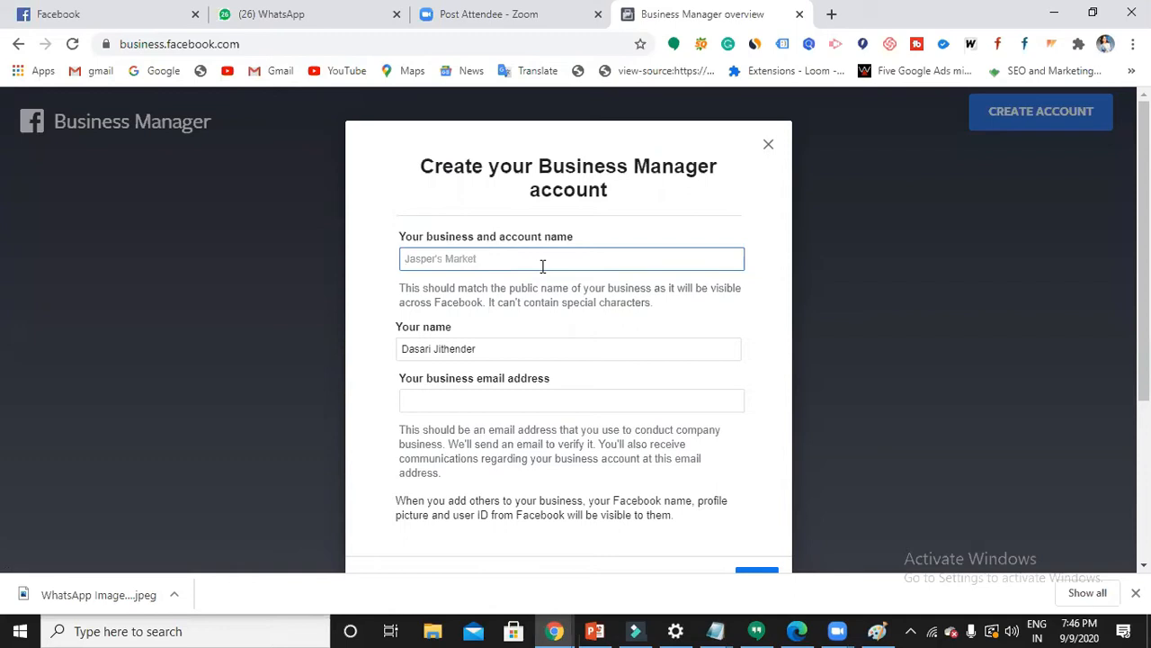
text(Jithu Primary source)
click(535, 349)
scroll(535, 351, down, 1)
click(533, 330)
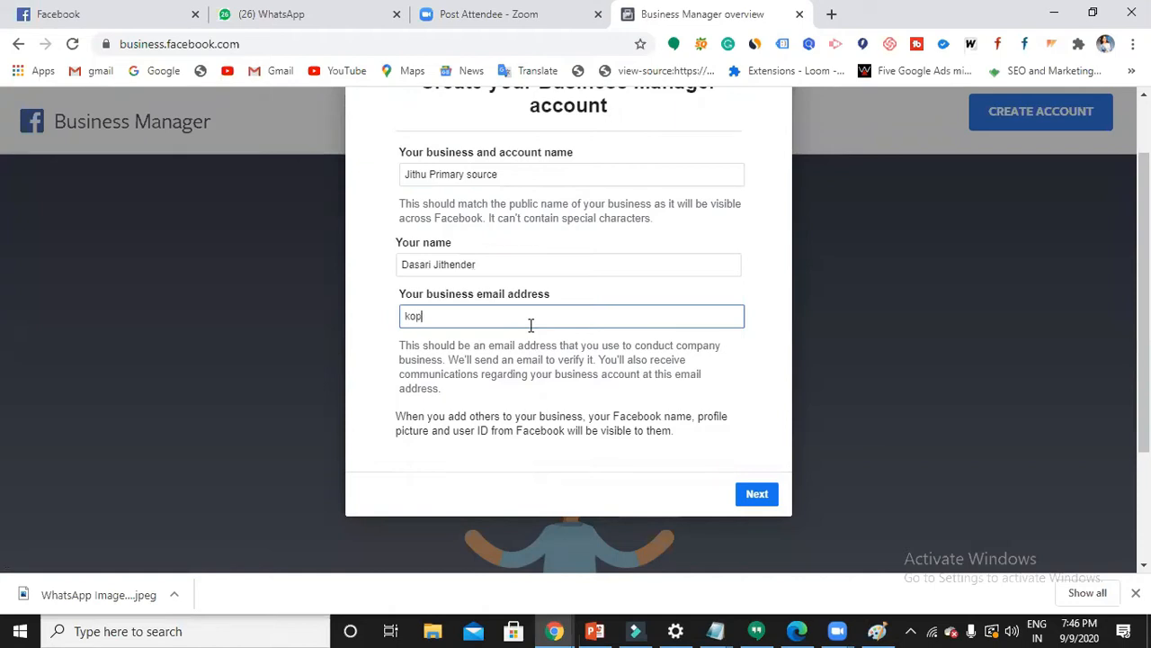
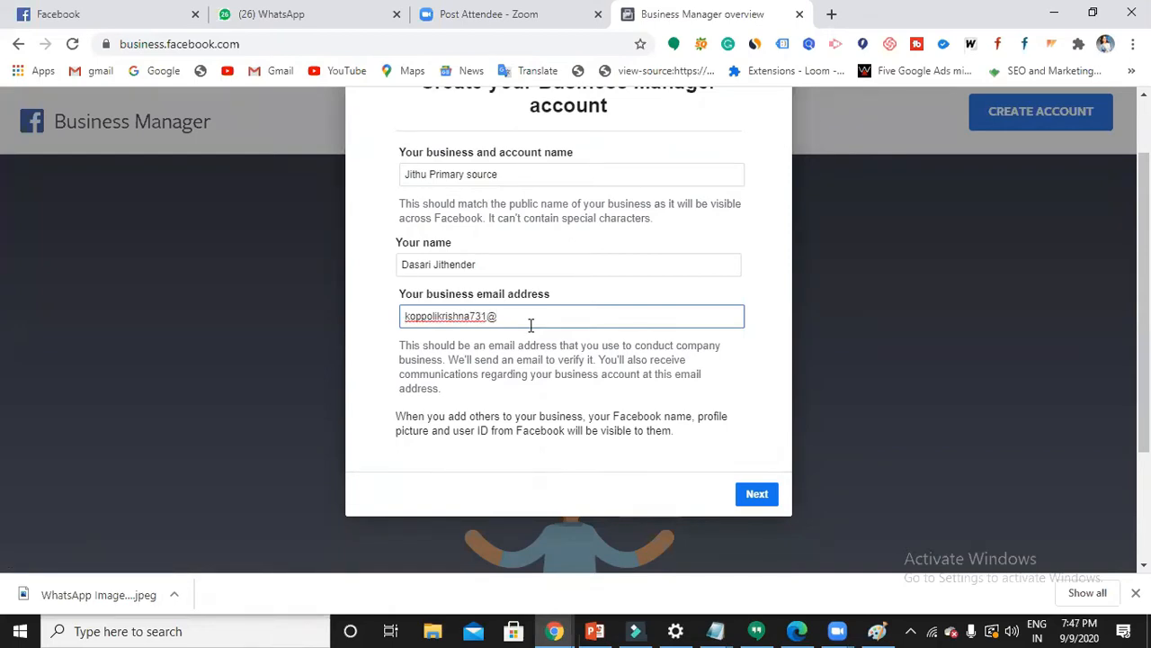
click(760, 502)
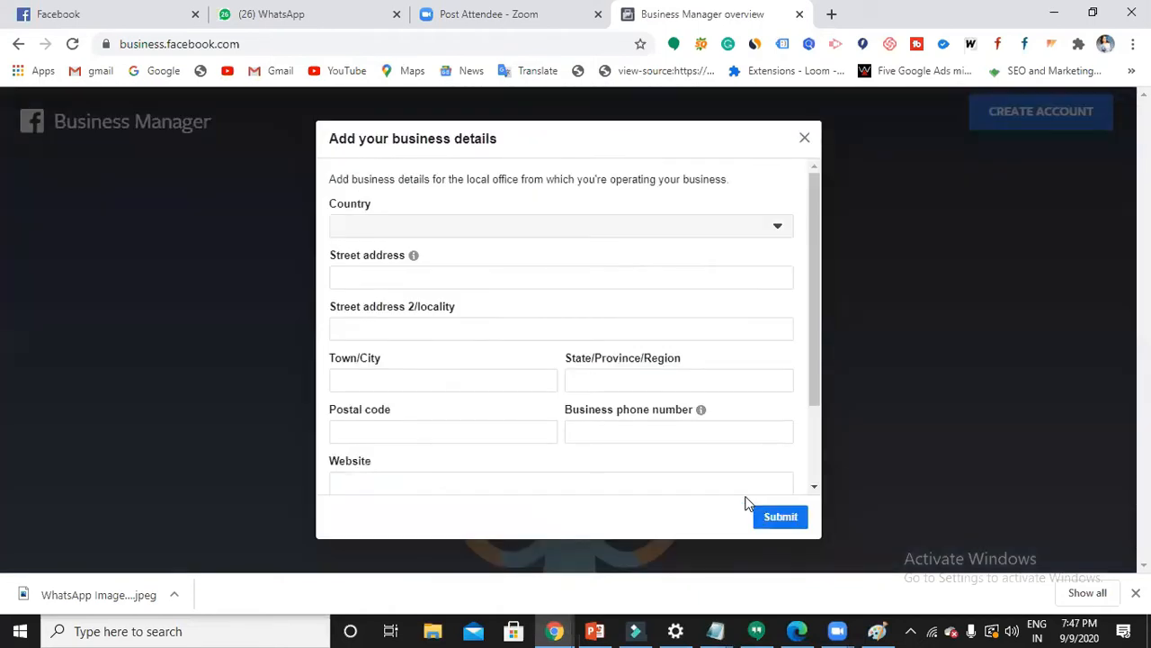
- Set the country to India and autofill the saved business address
click(452, 235)
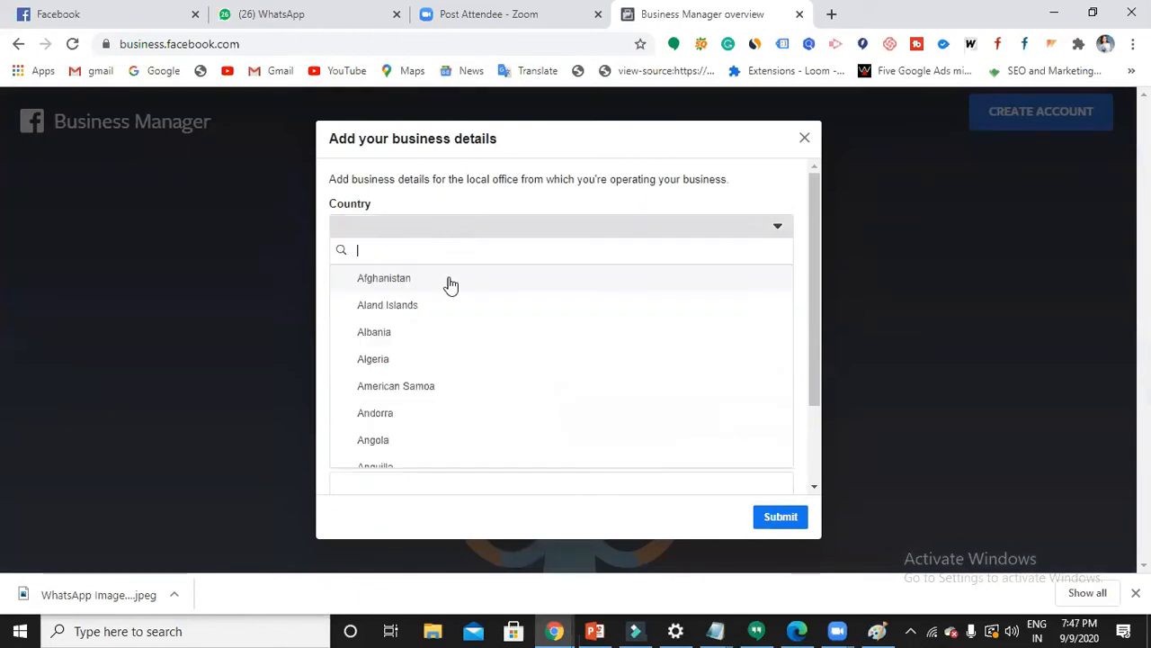
text(india)
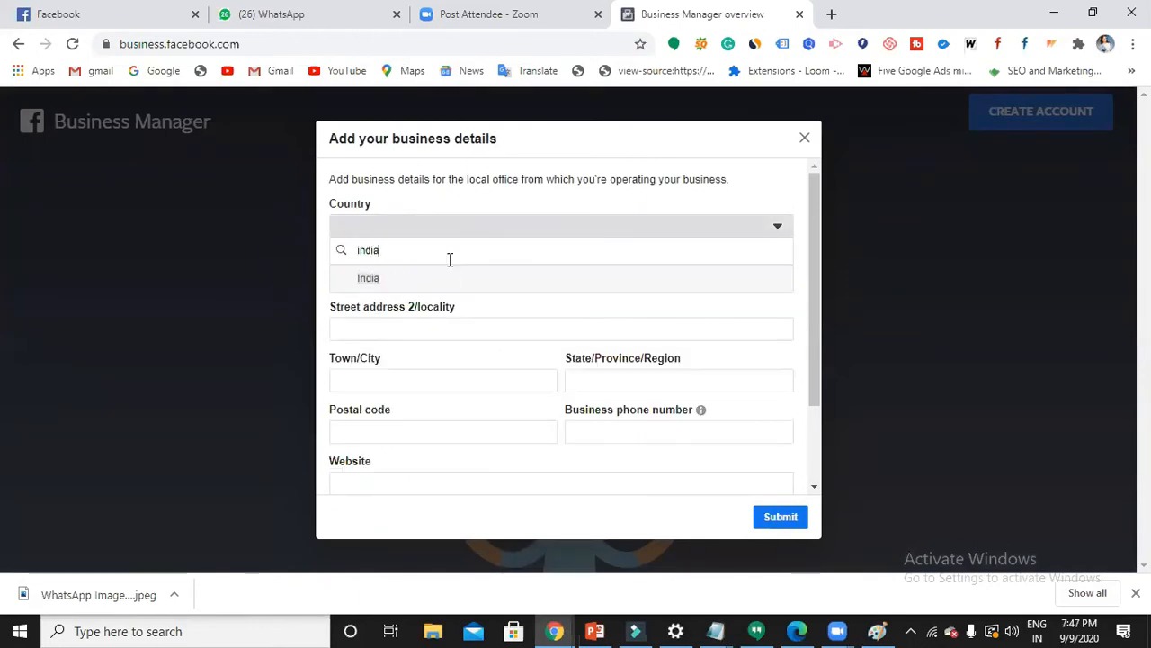
click(432, 274)
click(432, 277)
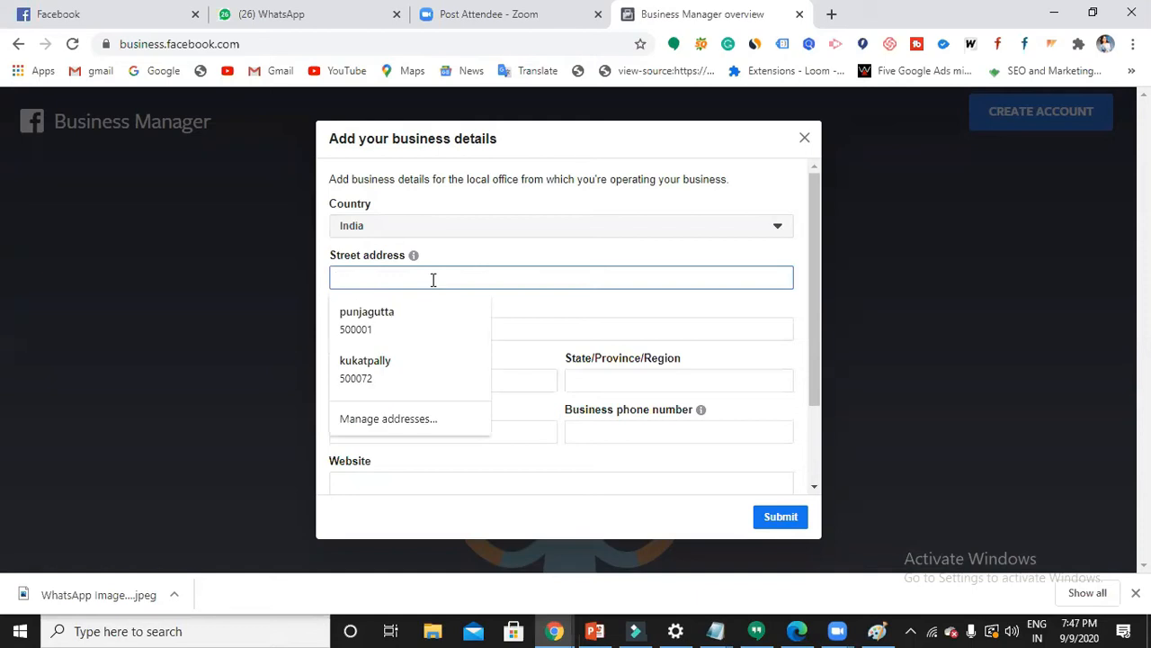
click(423, 317)
scroll(530, 439, down, 1)
click(490, 400)
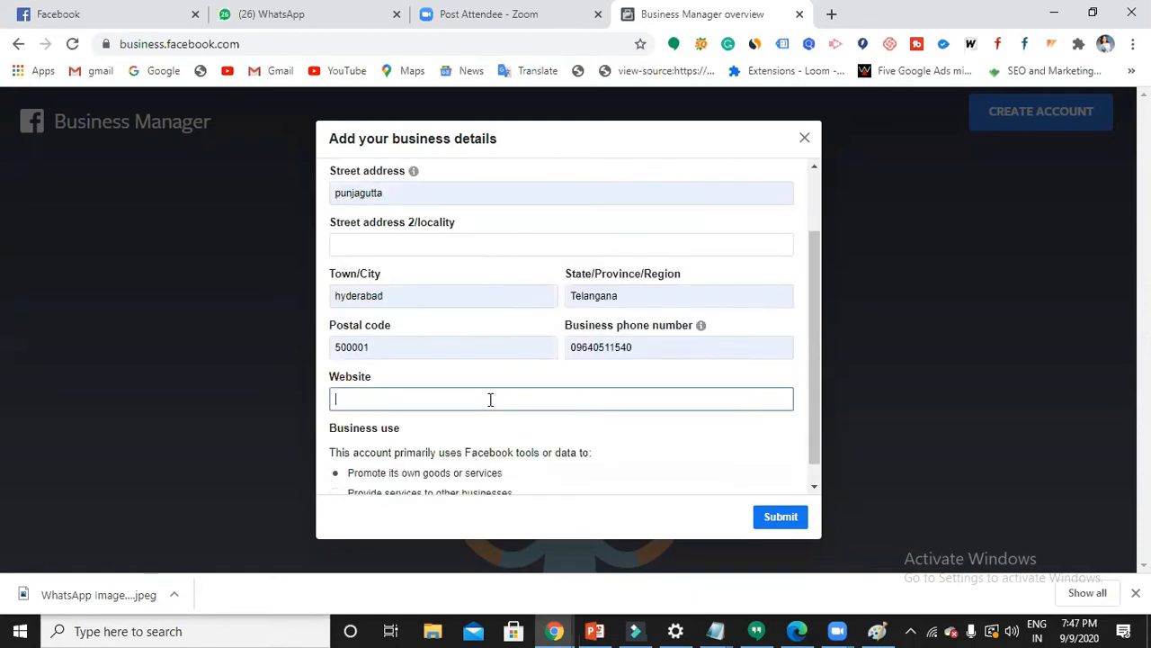
- Copy the primarysource.in address from a new tab into Website and submit the details
click(831, 14)
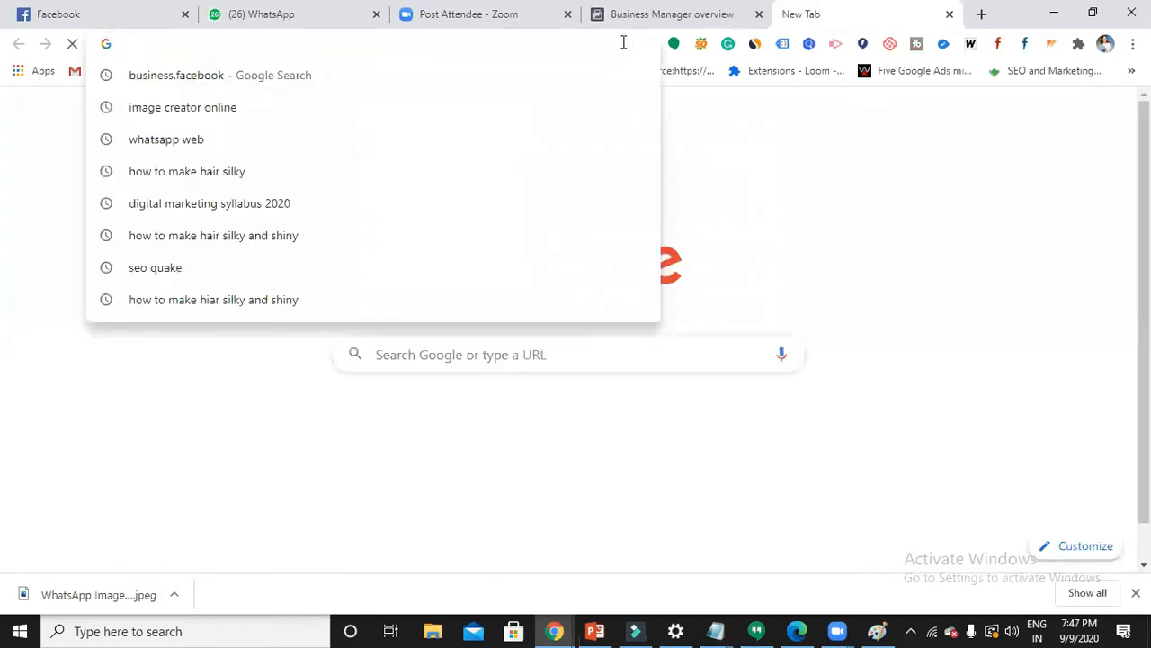
text(prim)
key(Return)
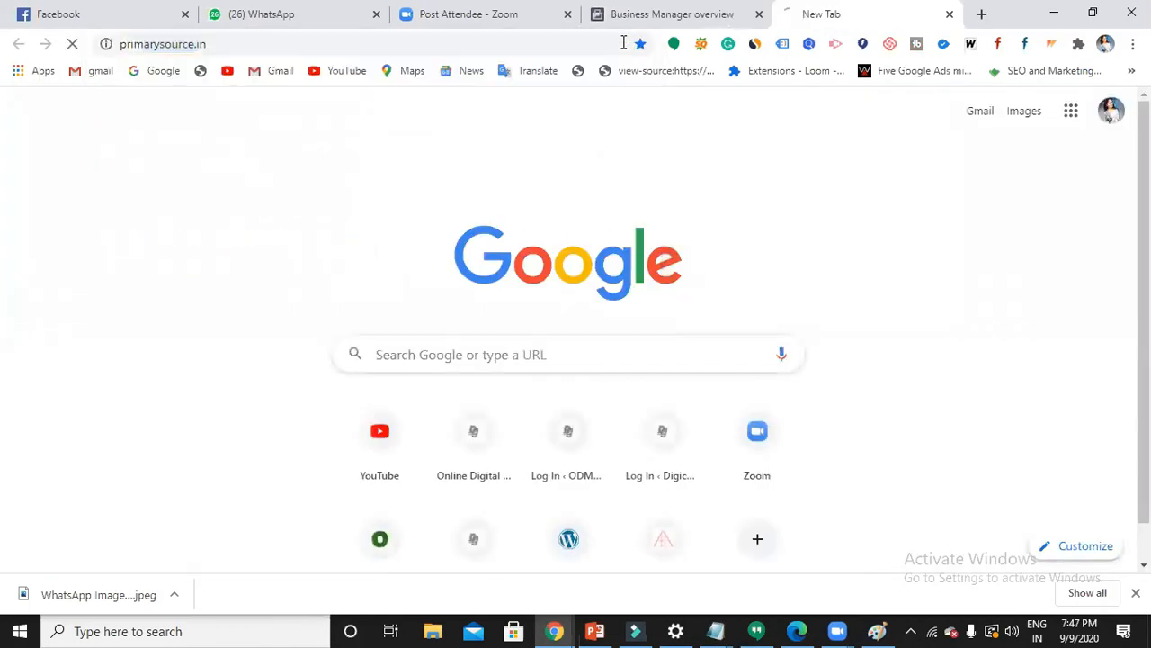
drag(246, 44, 118, 49)
key(ctrl+c)
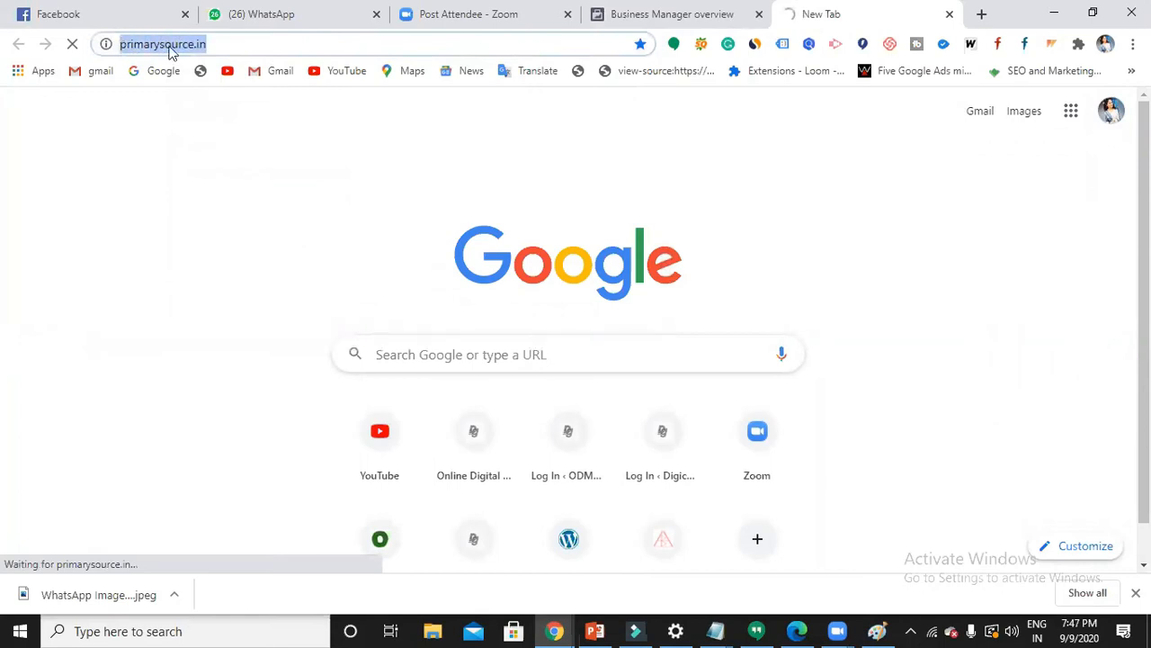
click(690, 22)
key(ctrl+v)
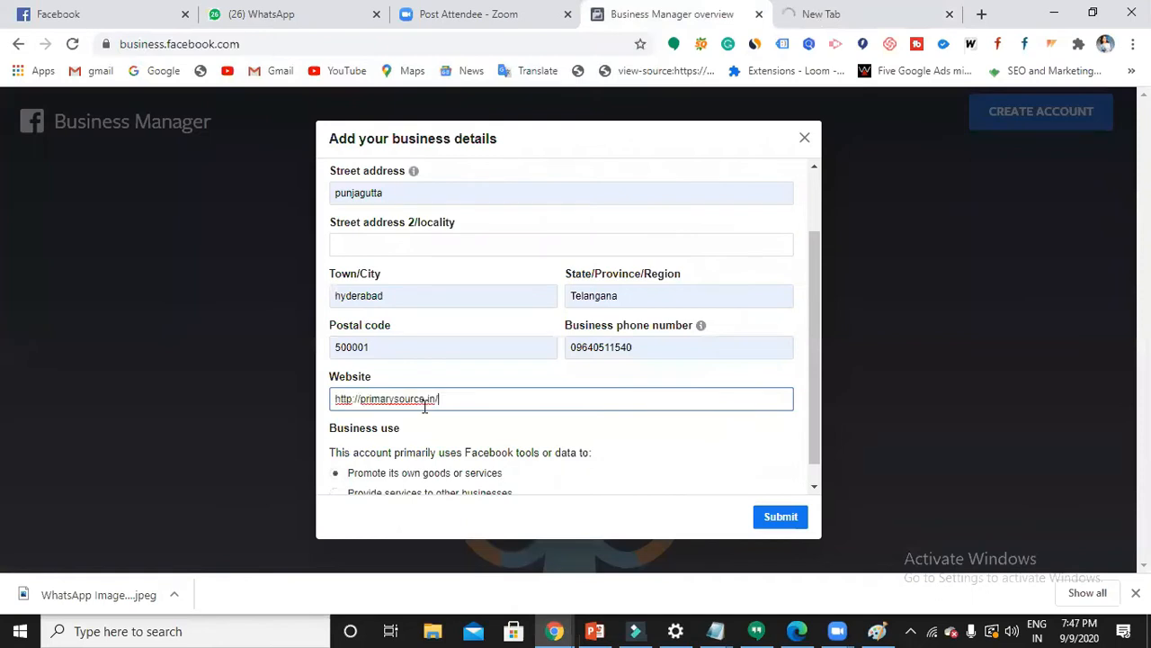
scroll(477, 399, down, 1)
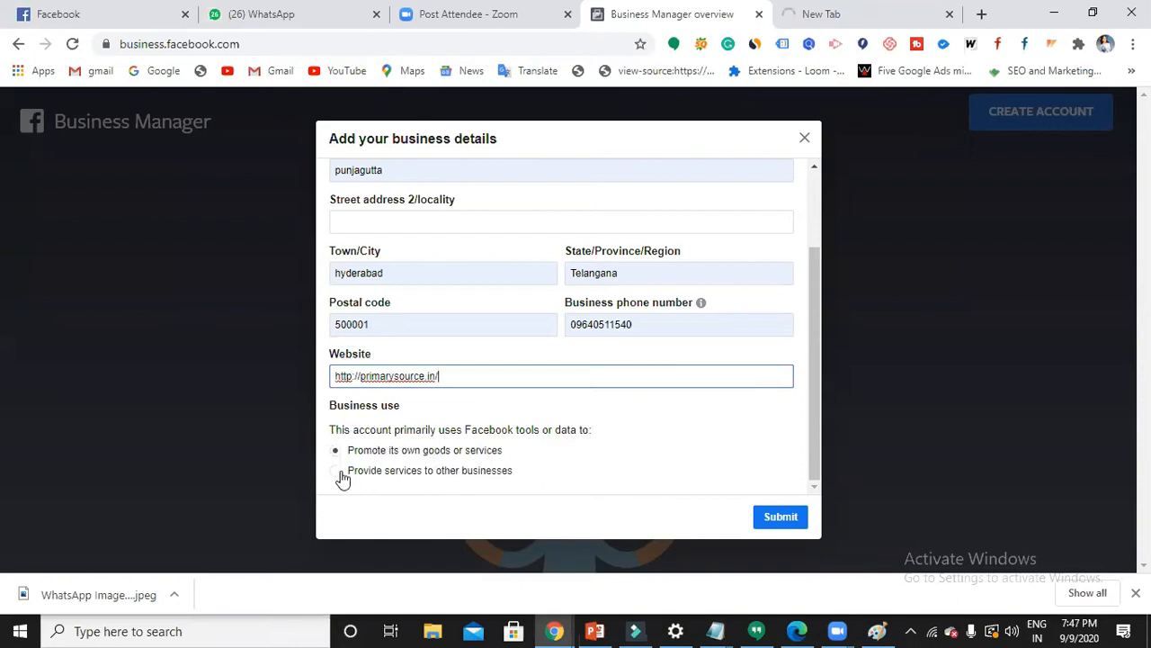
click(773, 526)
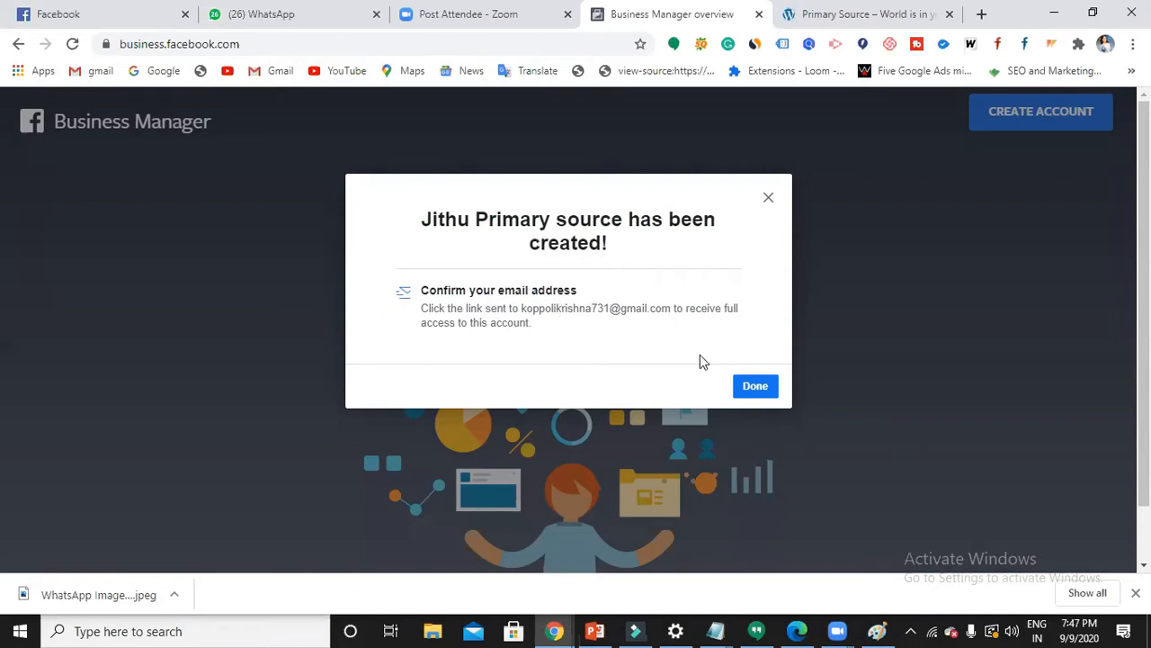
- Close the account-created confirmation and dismiss the Home page's new account access introduction
click(754, 387)
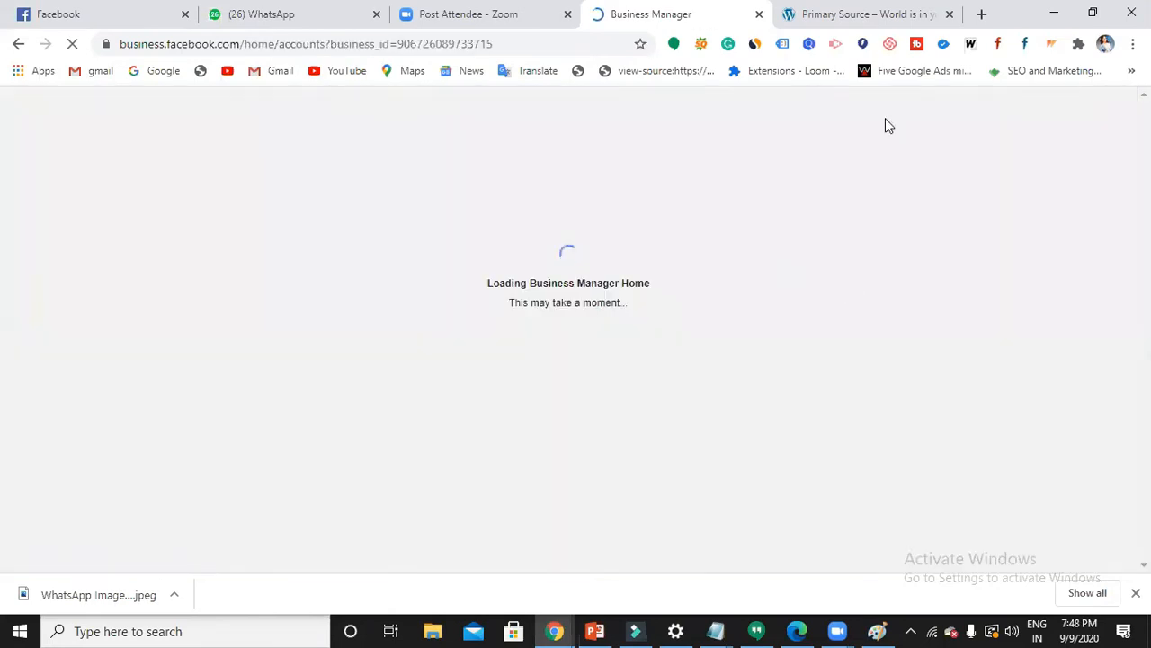
click(982, 14)
click(568, 15)
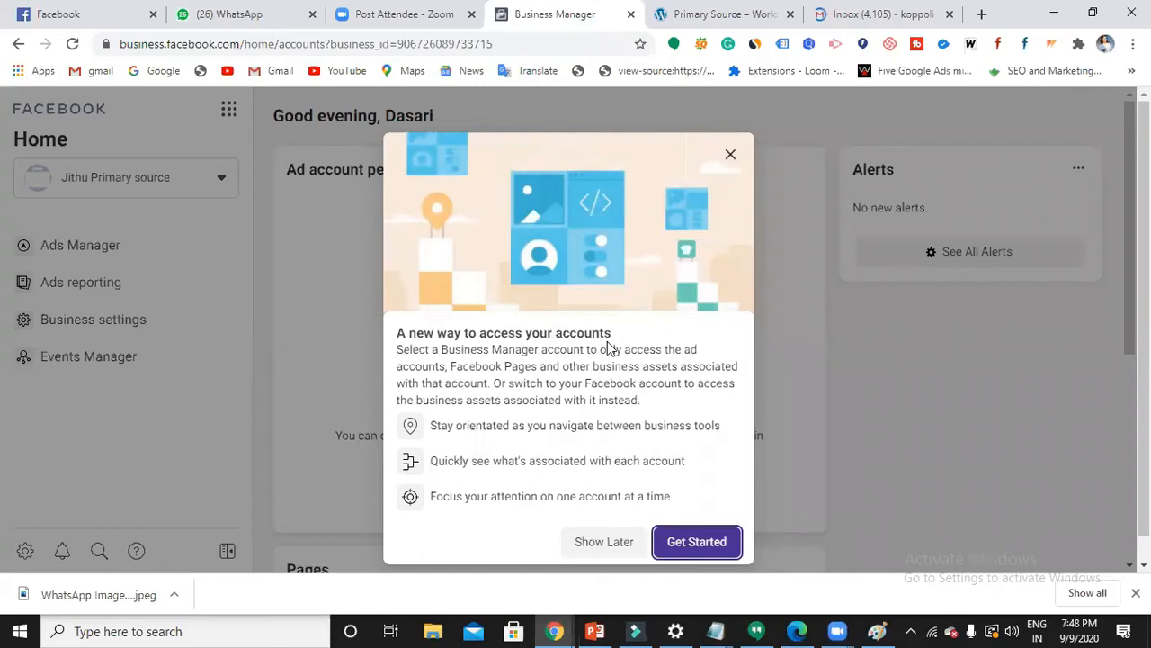
click(731, 157)
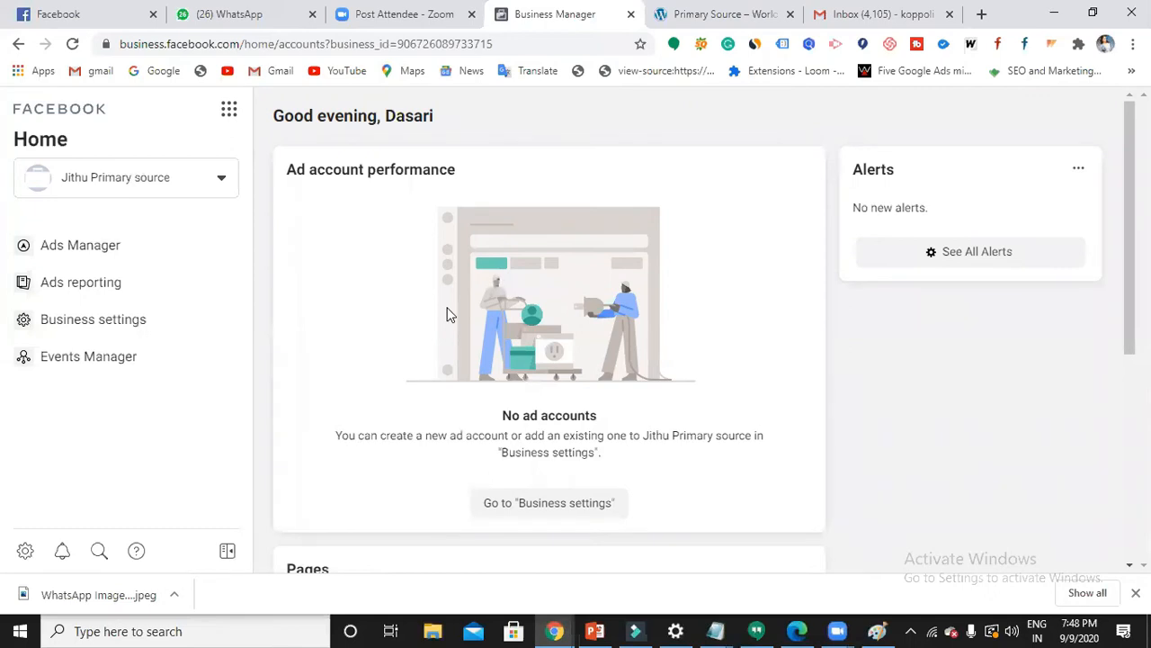
scroll(486, 315, down, 2)
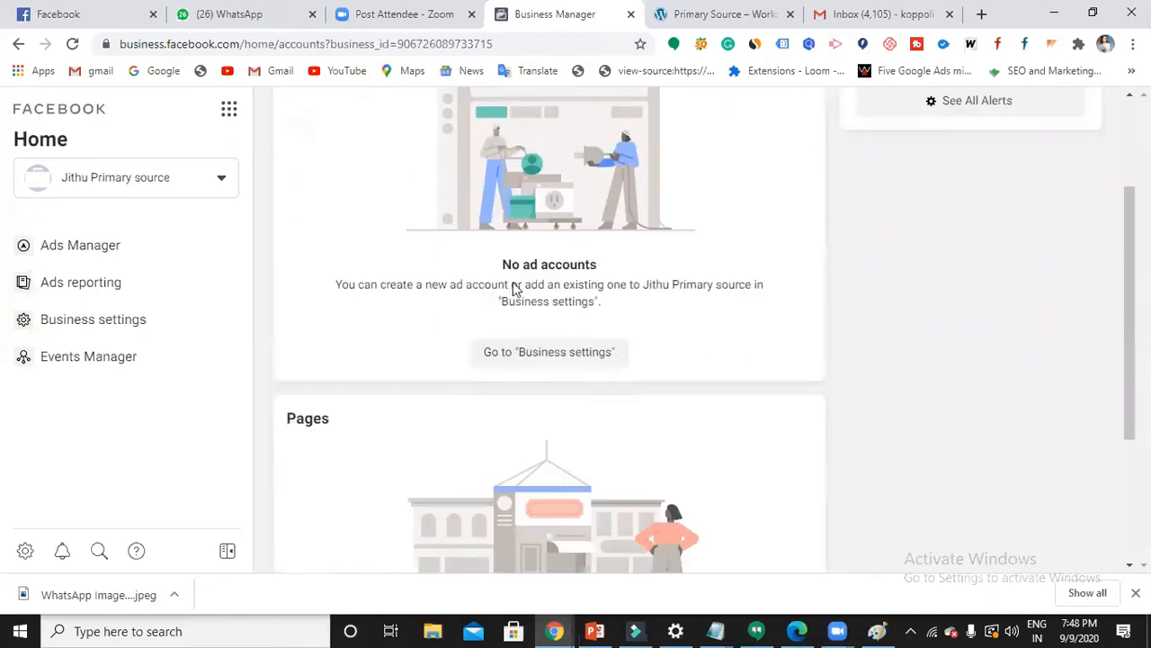
scroll(567, 300, down, 3)
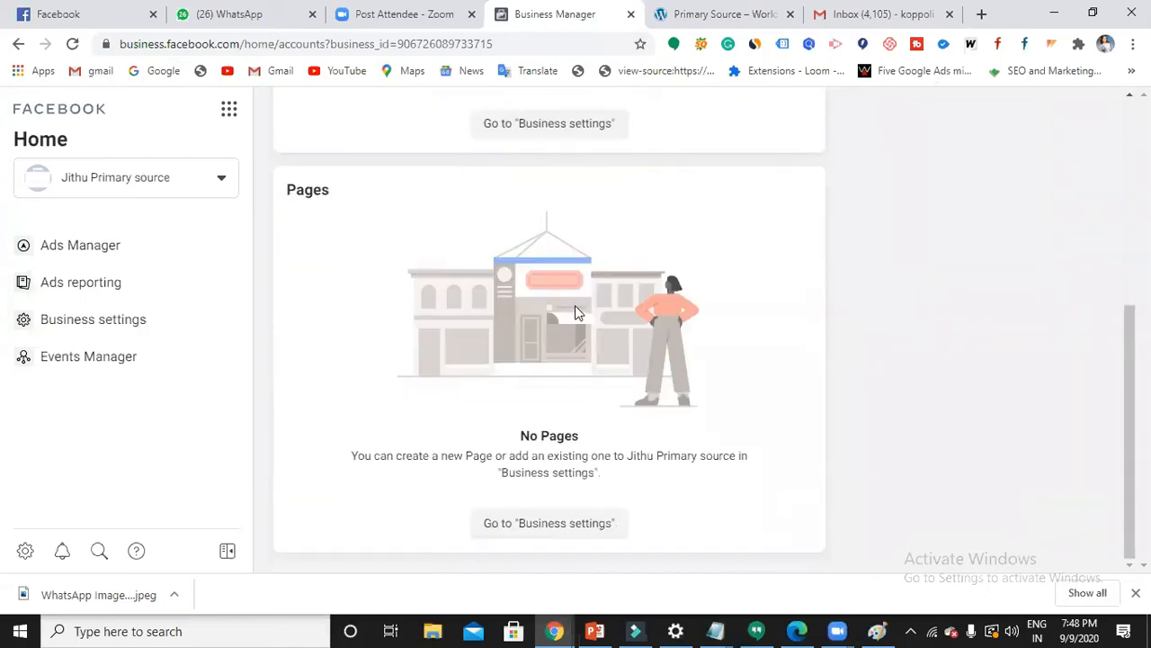
scroll(580, 320, up, 4)
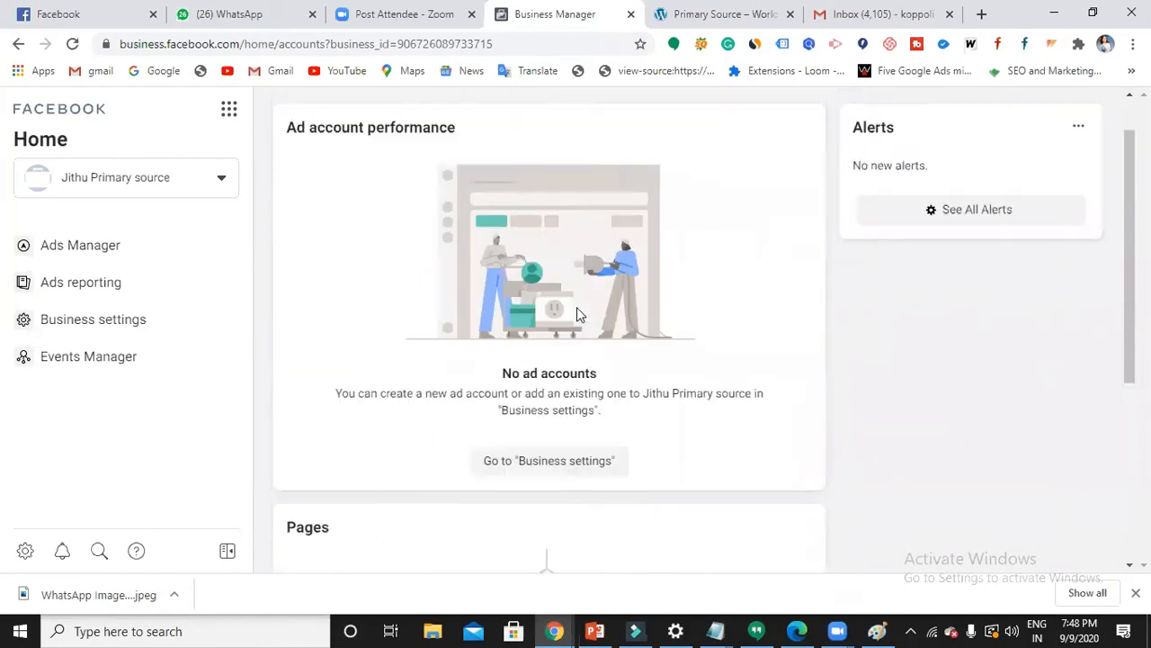
click(124, 330)
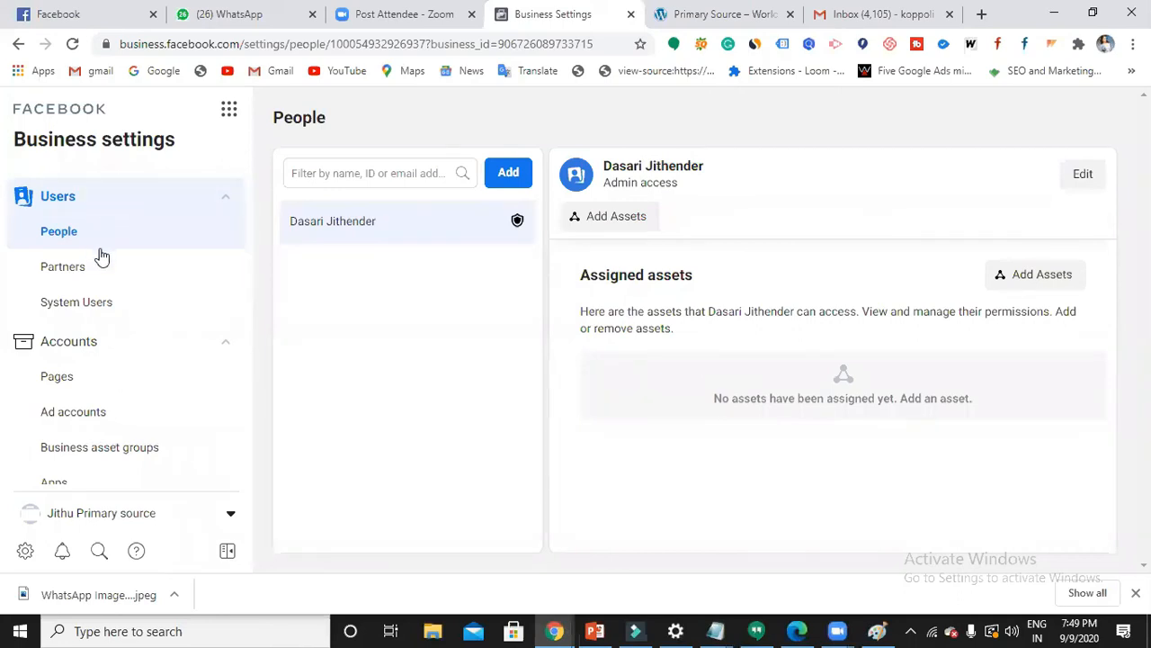
- Expand Accounts in Business settings and open the empty Ad accounts page
scroll(100, 303, down, 2)
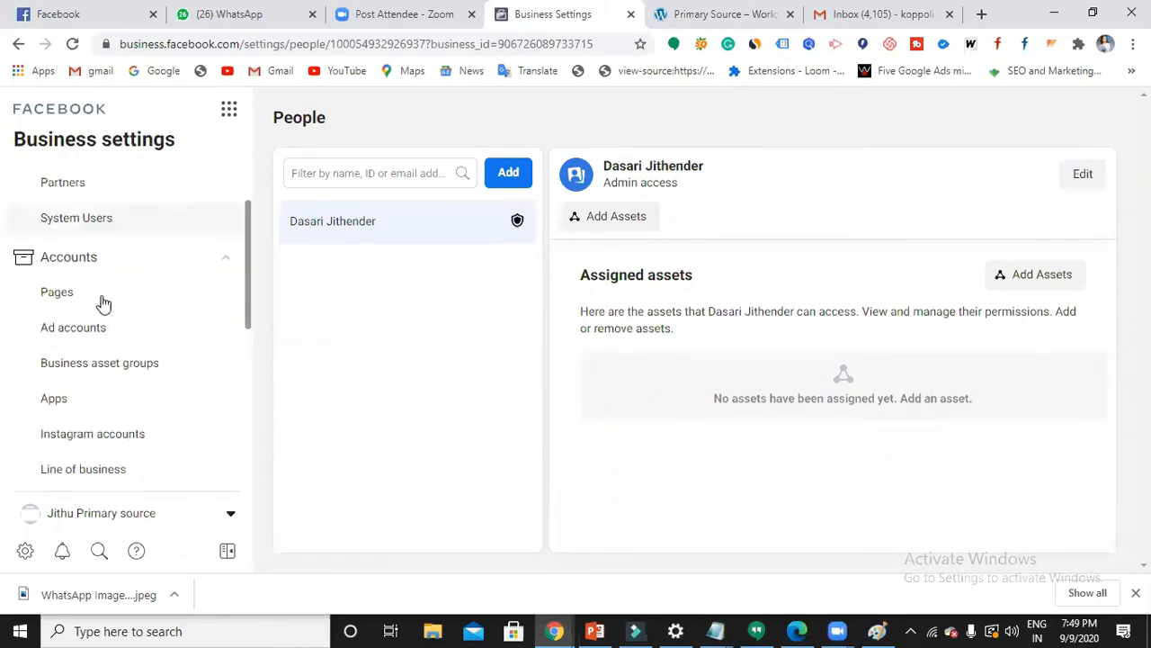
scroll(120, 330, down, 2)
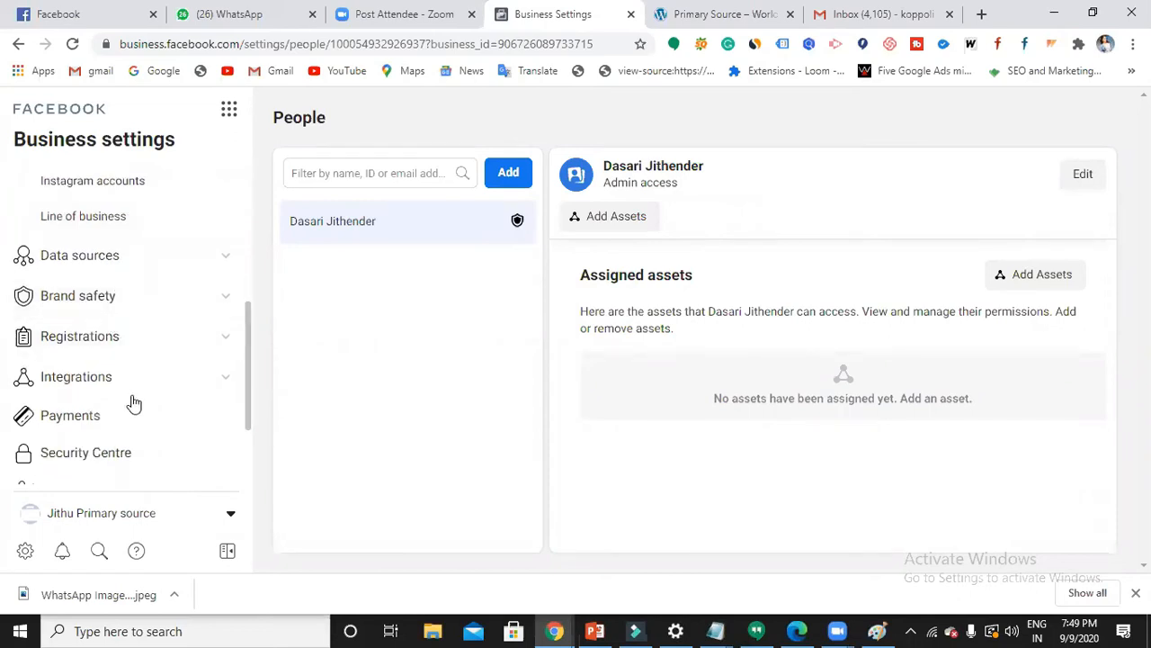
scroll(142, 400, up, 2)
scroll(144, 386, up, 2)
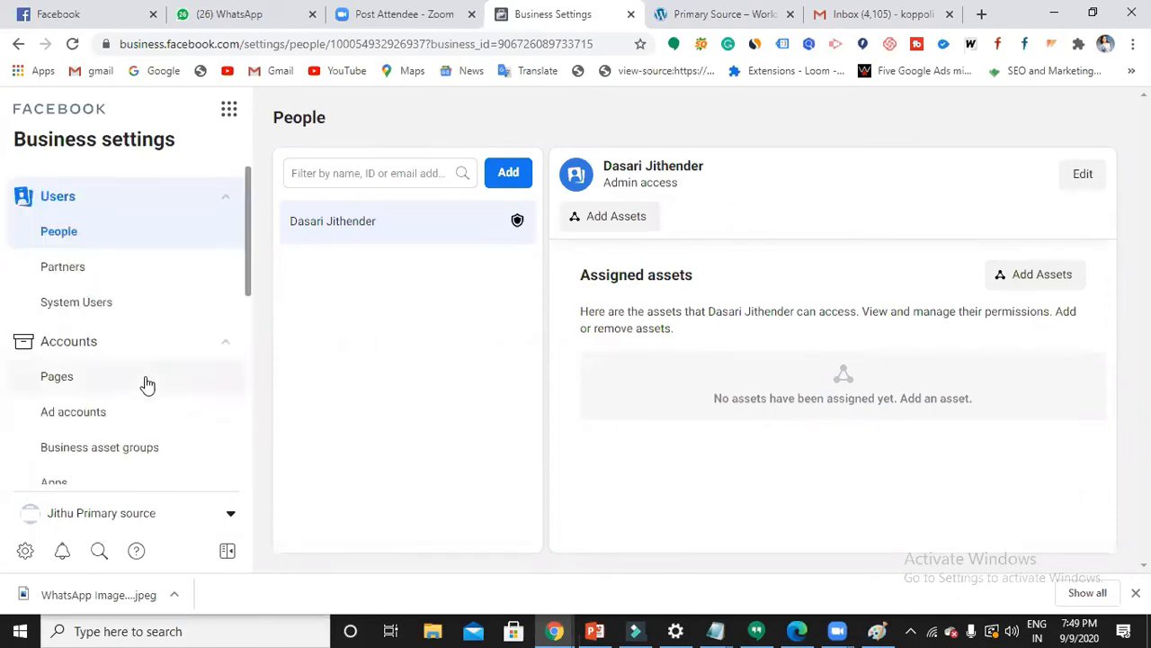
click(220, 346)
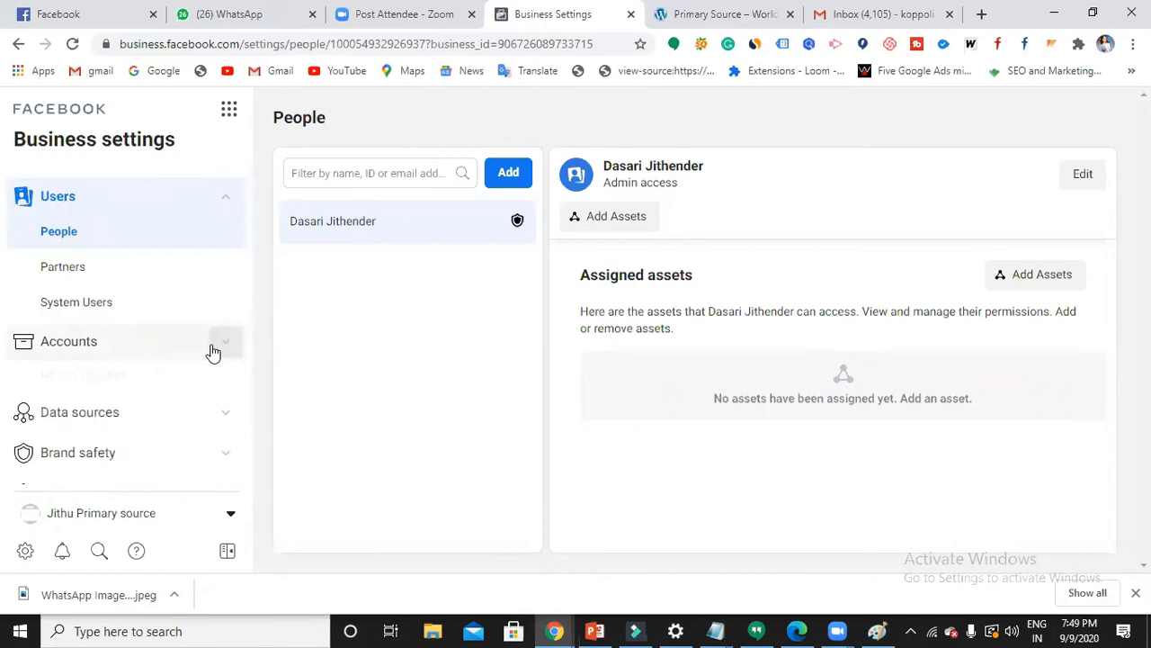
click(228, 349)
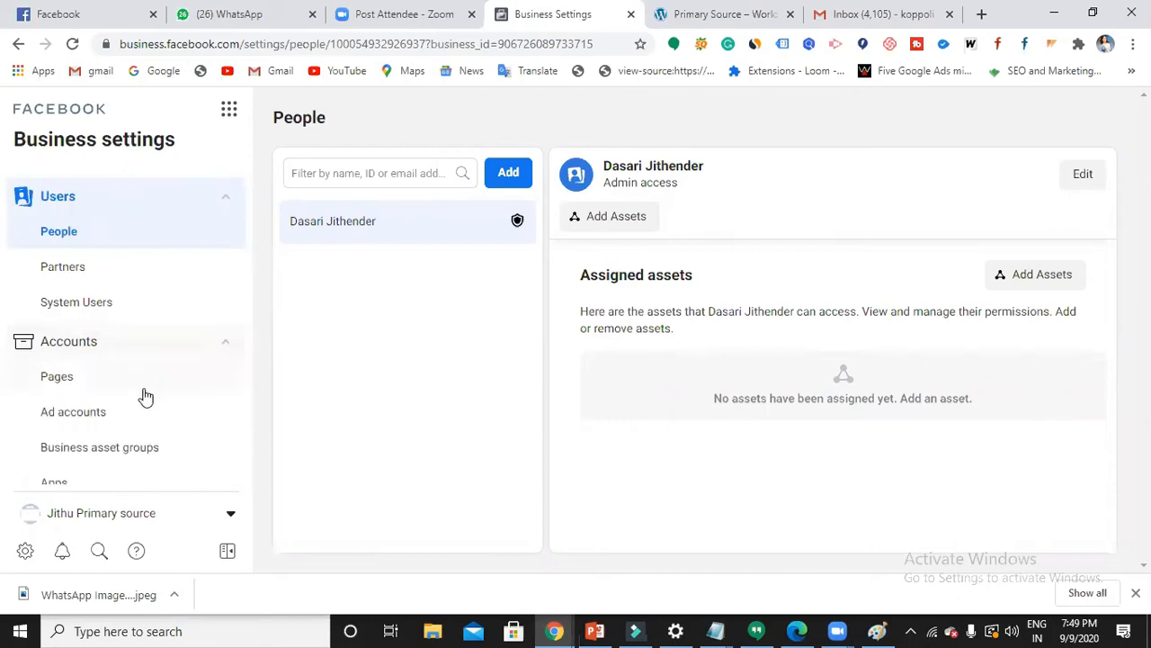
click(91, 419)
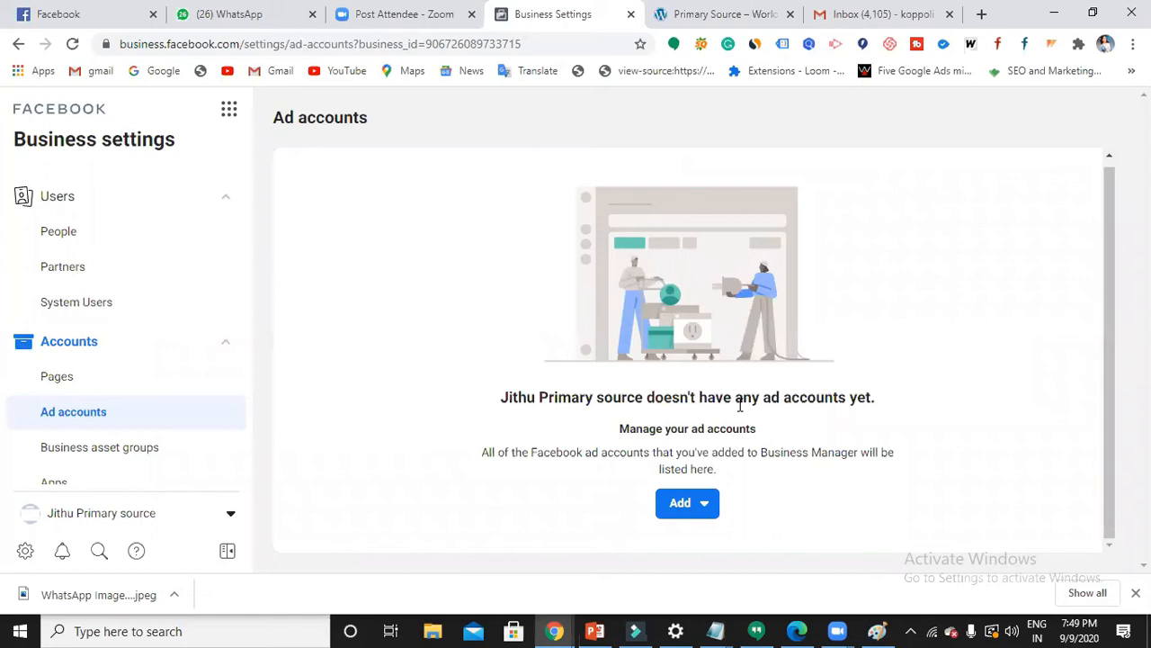
- Start a brand-new ad account named 'fb first ads' after backing out of adding an existing one
click(707, 507)
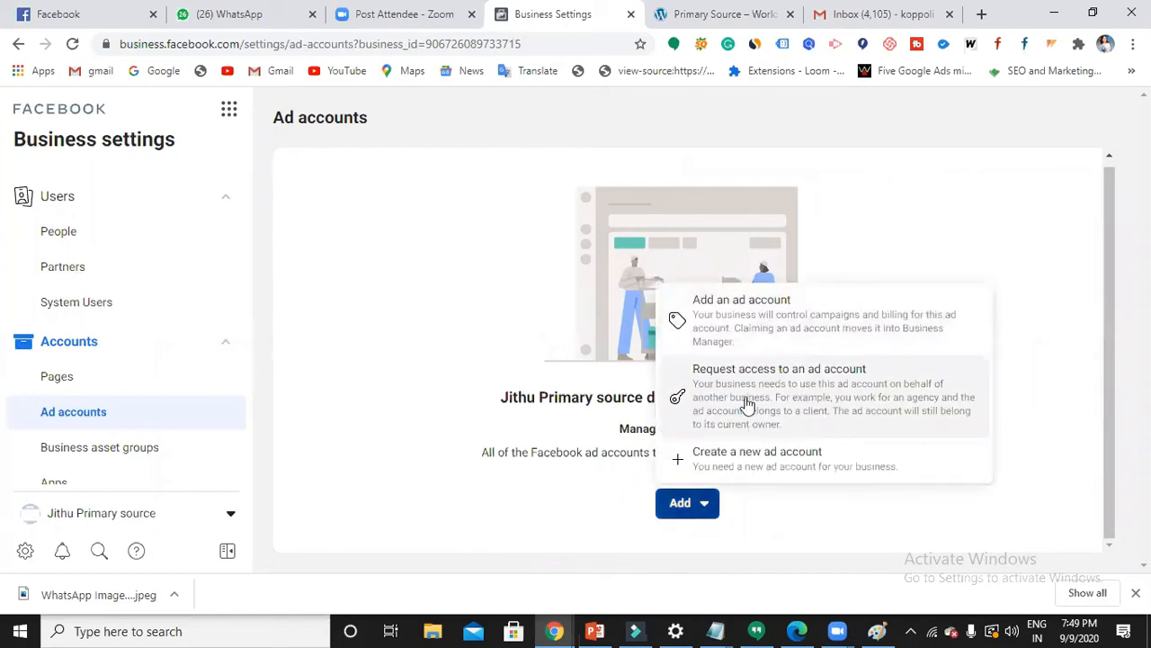
click(759, 327)
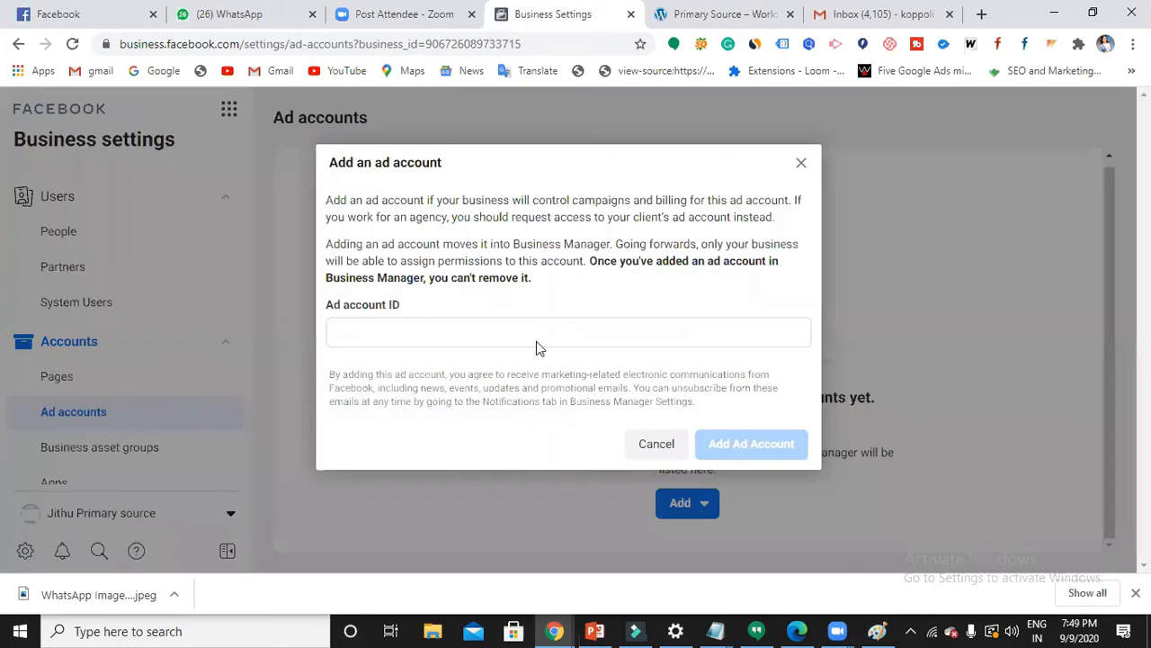
click(457, 334)
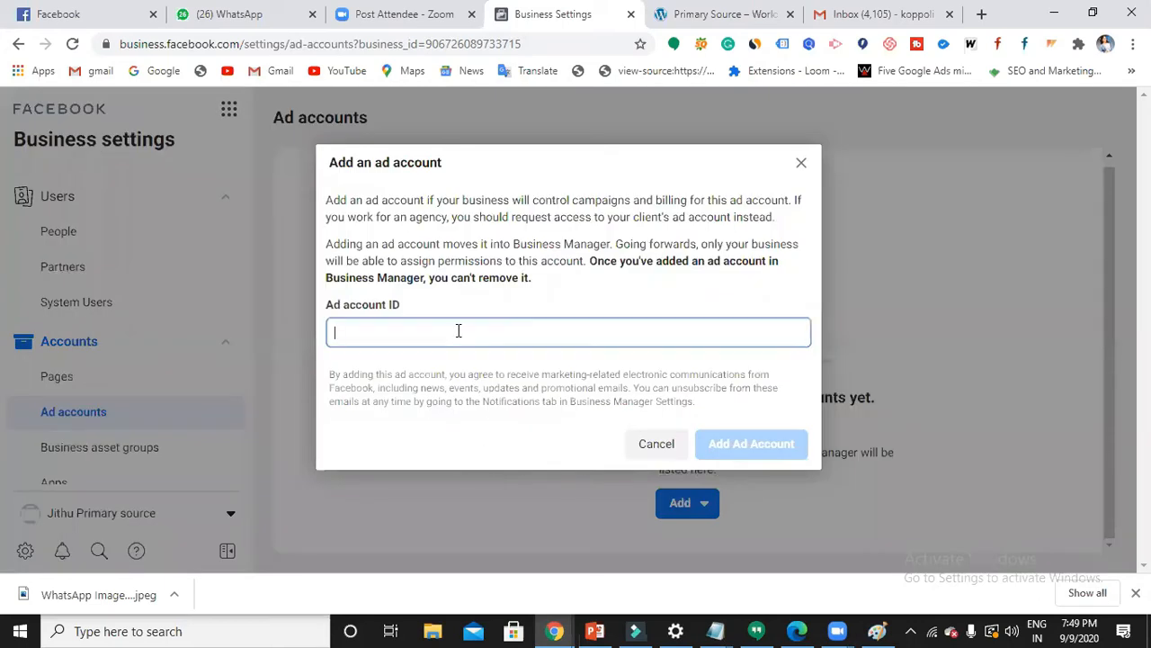
click(799, 164)
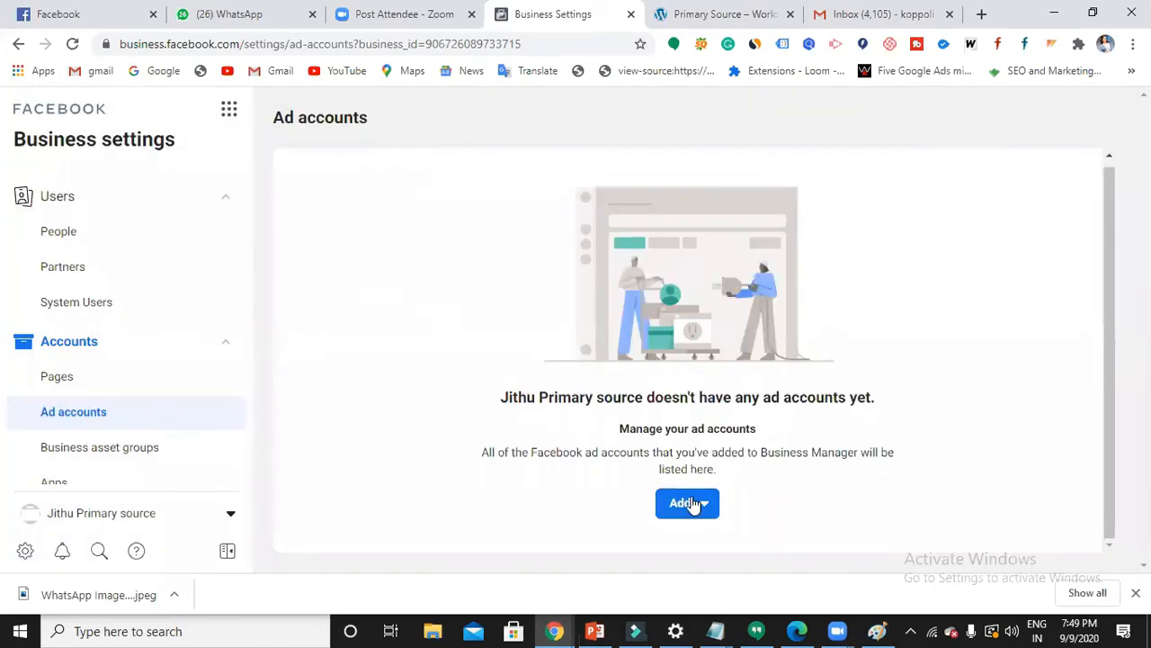
click(689, 503)
click(764, 464)
click(431, 343)
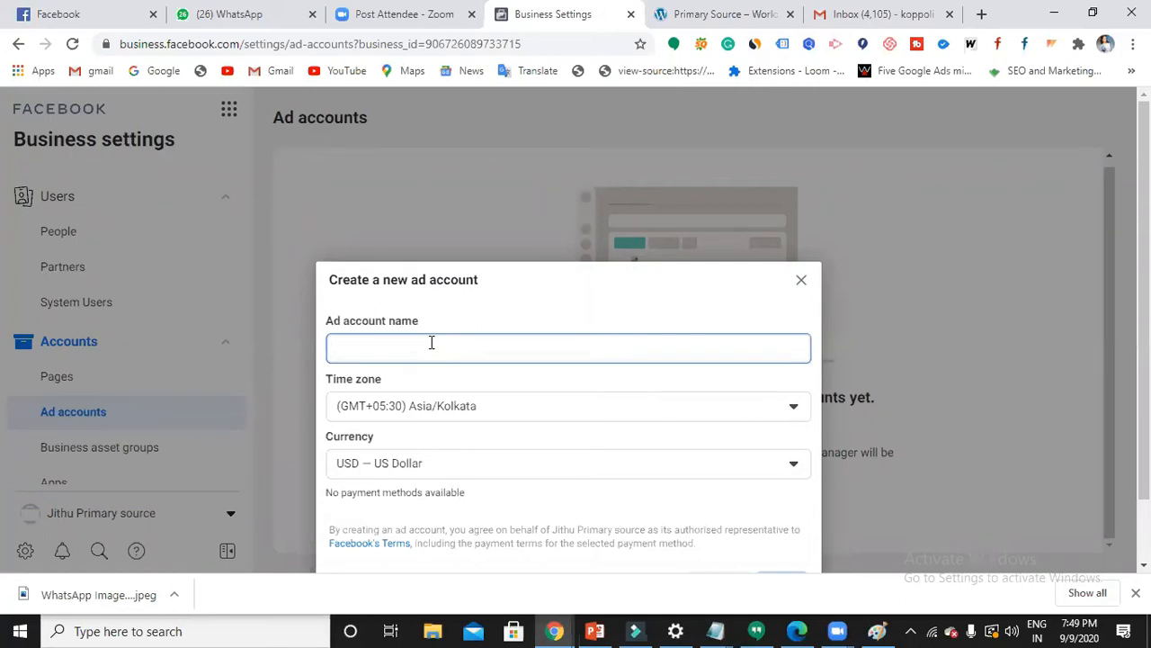
text(fb first ads)
- Set the account currency to INR — Indian Rupee and continue to the next setup step
click(573, 404)
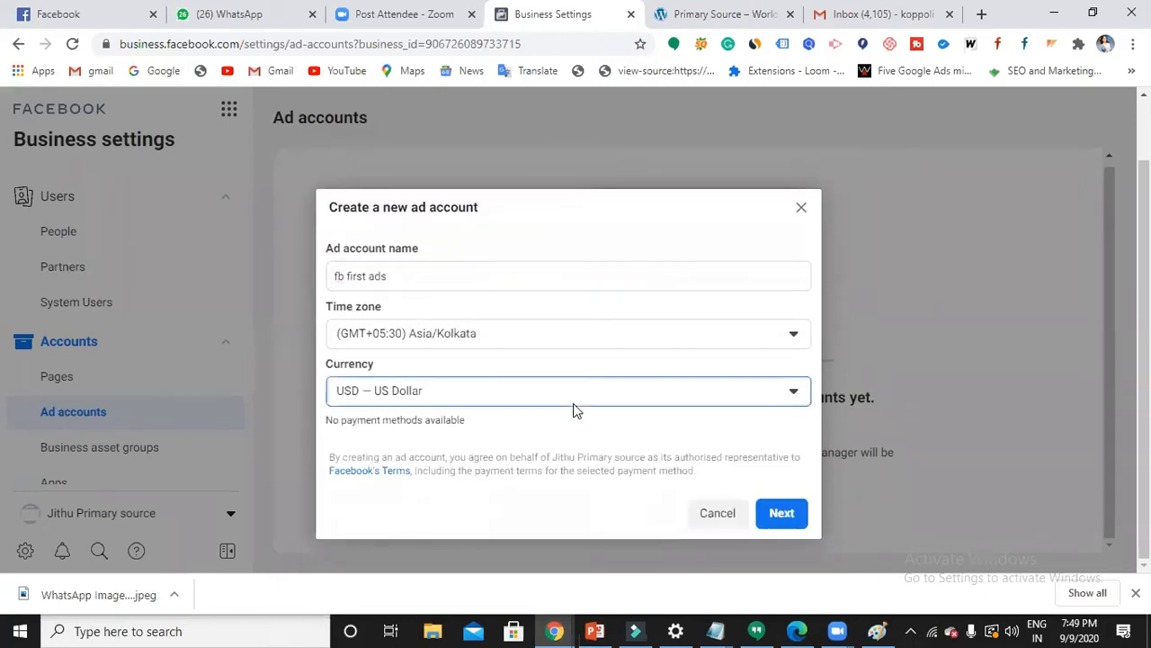
click(576, 406)
scroll(465, 291, up, 3)
scroll(467, 285, up, 12)
scroll(467, 285, up, 2)
scroll(468, 285, down, 5)
scroll(468, 285, down, 4)
scroll(401, 262, up, 1)
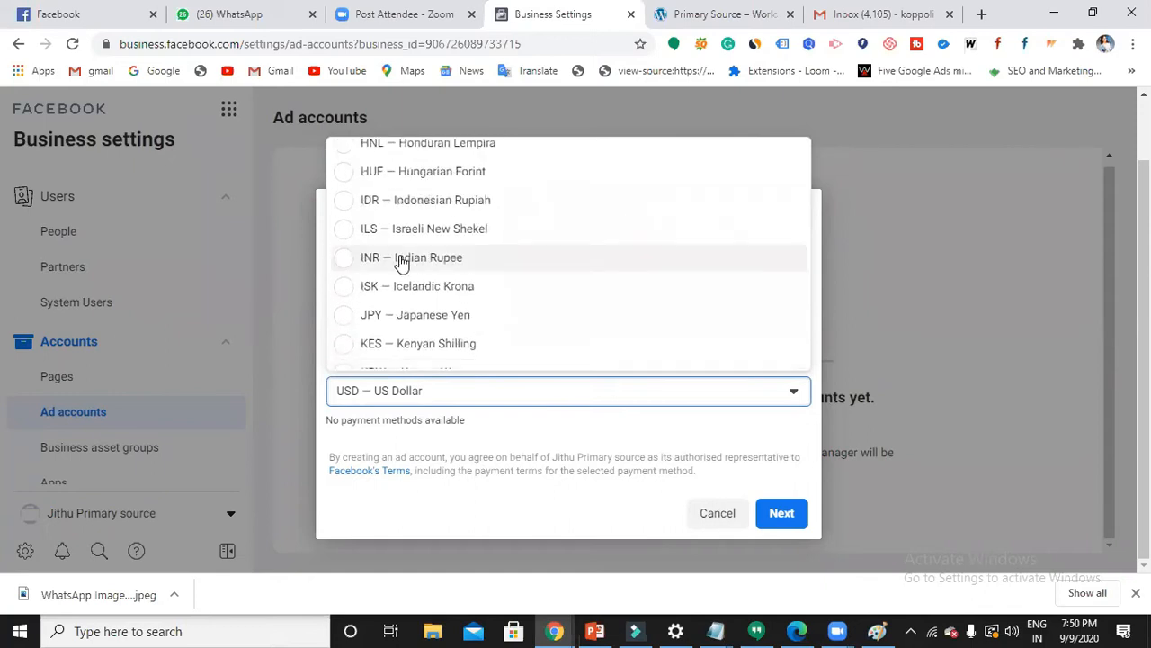
click(336, 257)
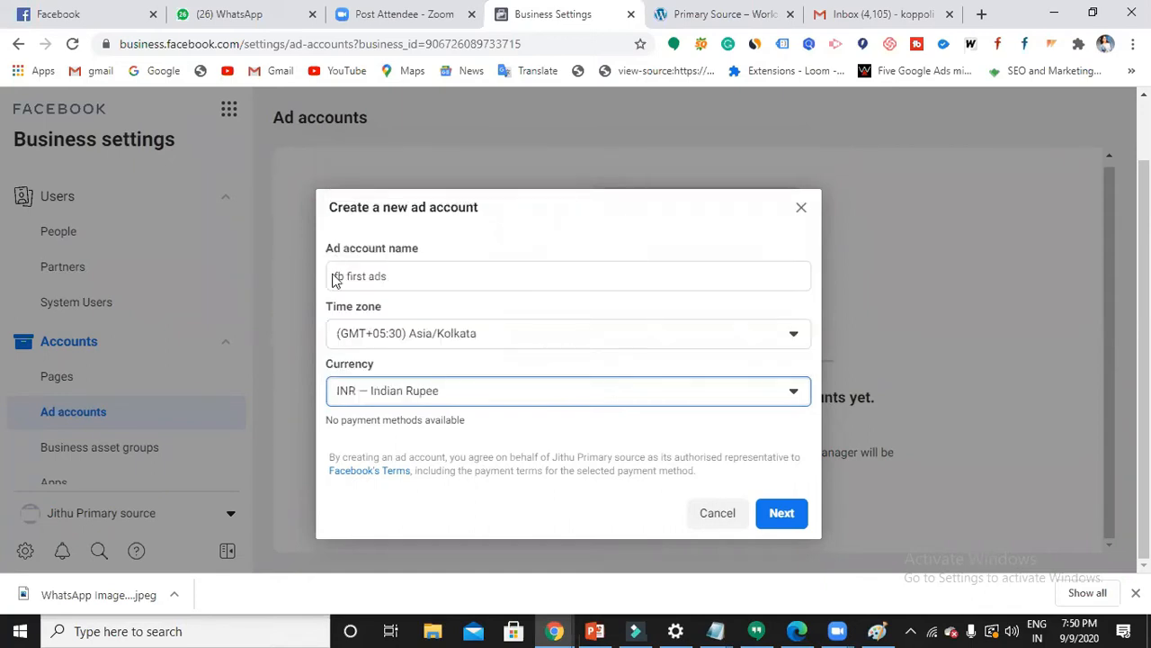
click(767, 515)
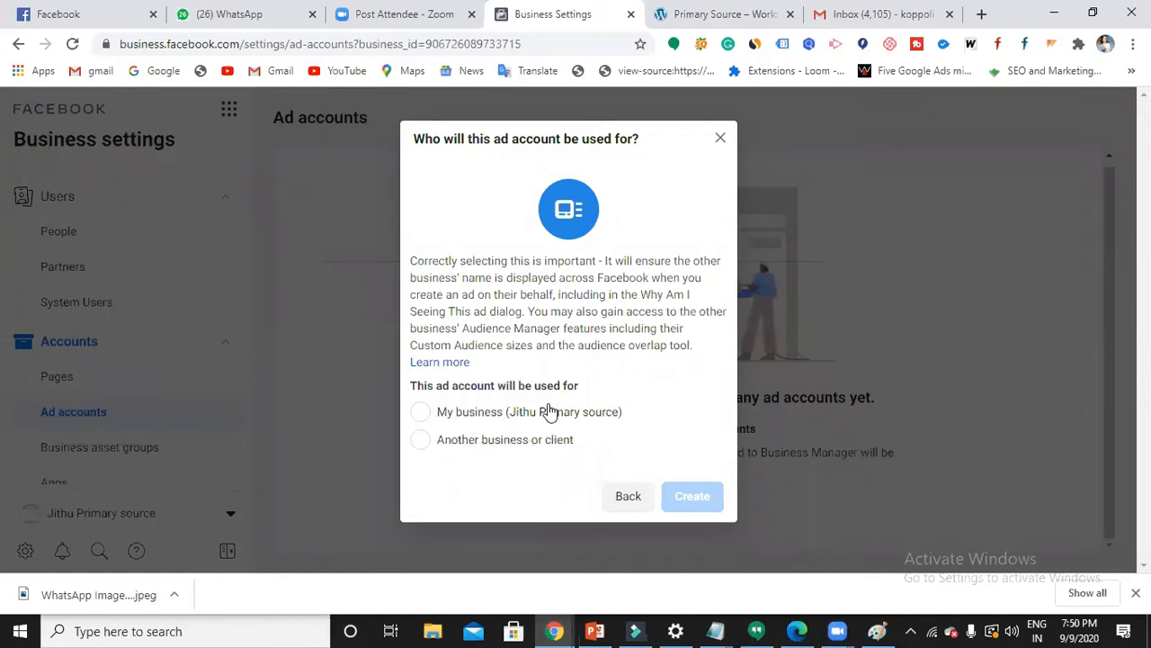
- Create the 'fb first ads' account for My business, skipping people assignment and closing the confirmation
click(422, 414)
click(702, 499)
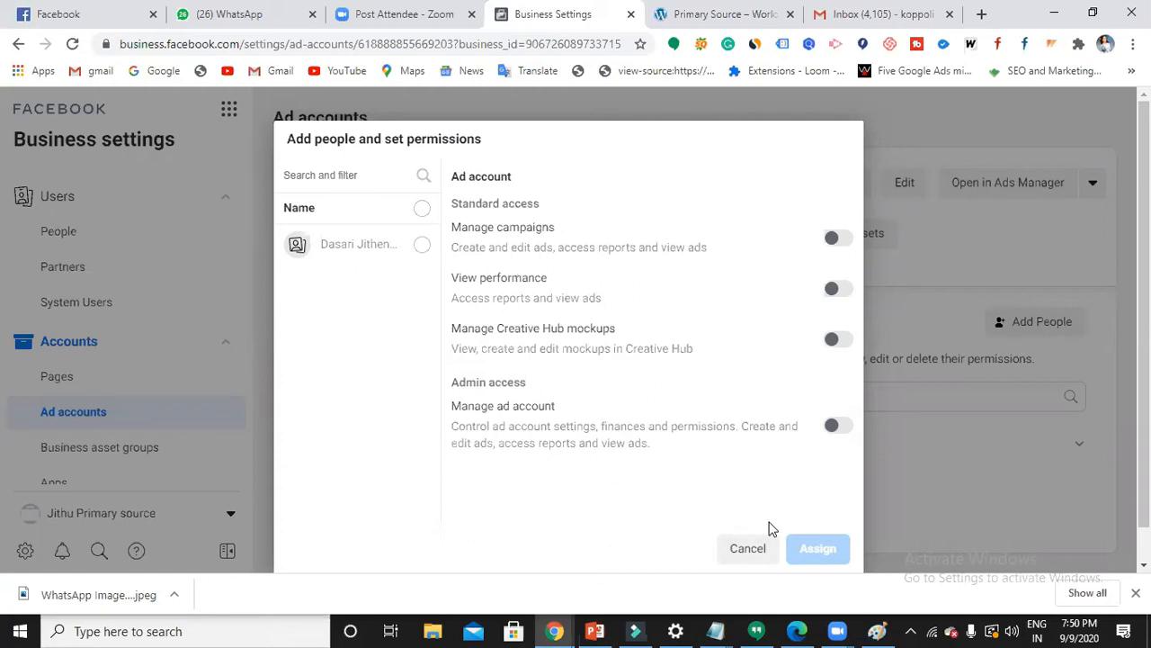
click(755, 549)
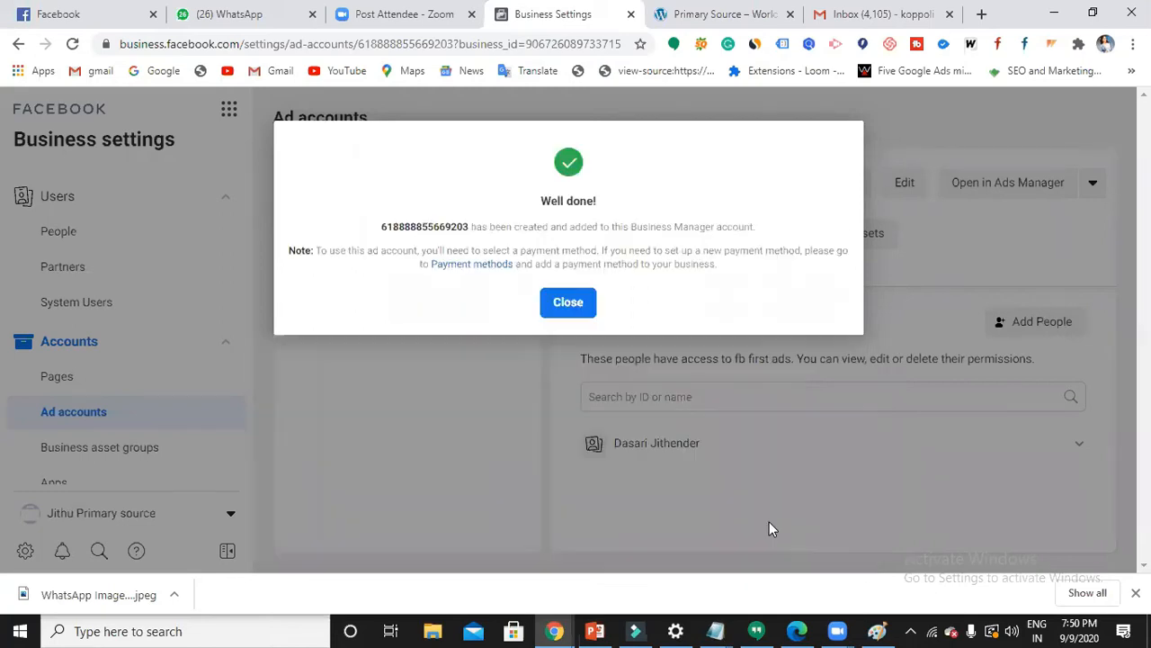
click(562, 306)
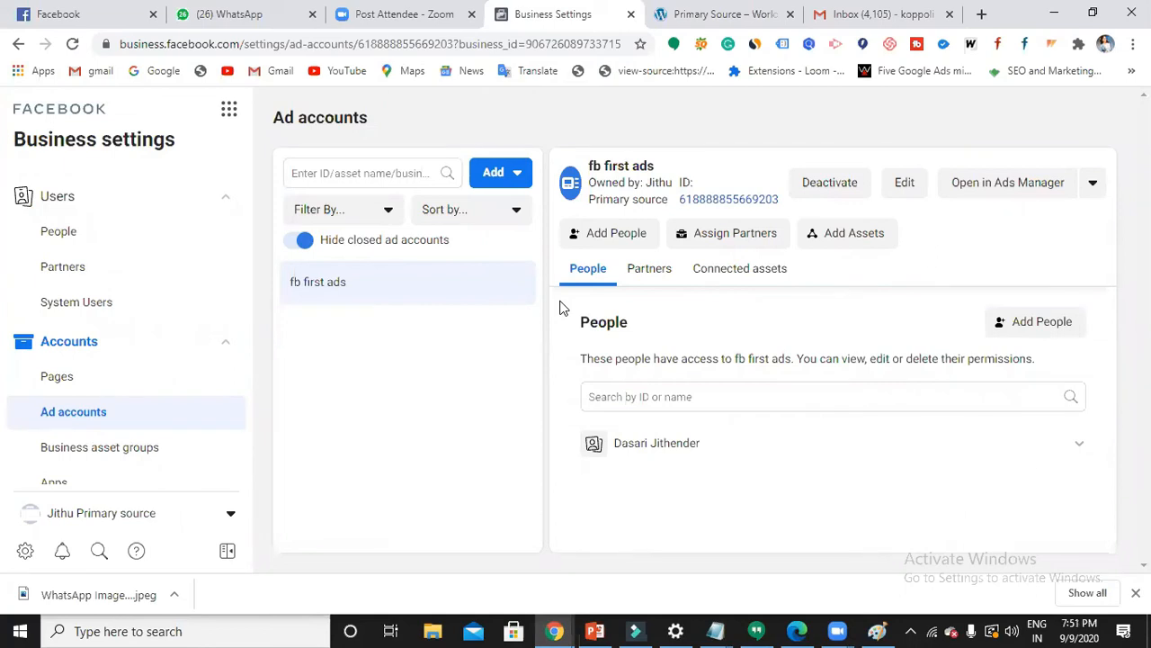
- Open the fb first ads ad account in Ads Manager from the Ad accounts settings page
click(59, 382)
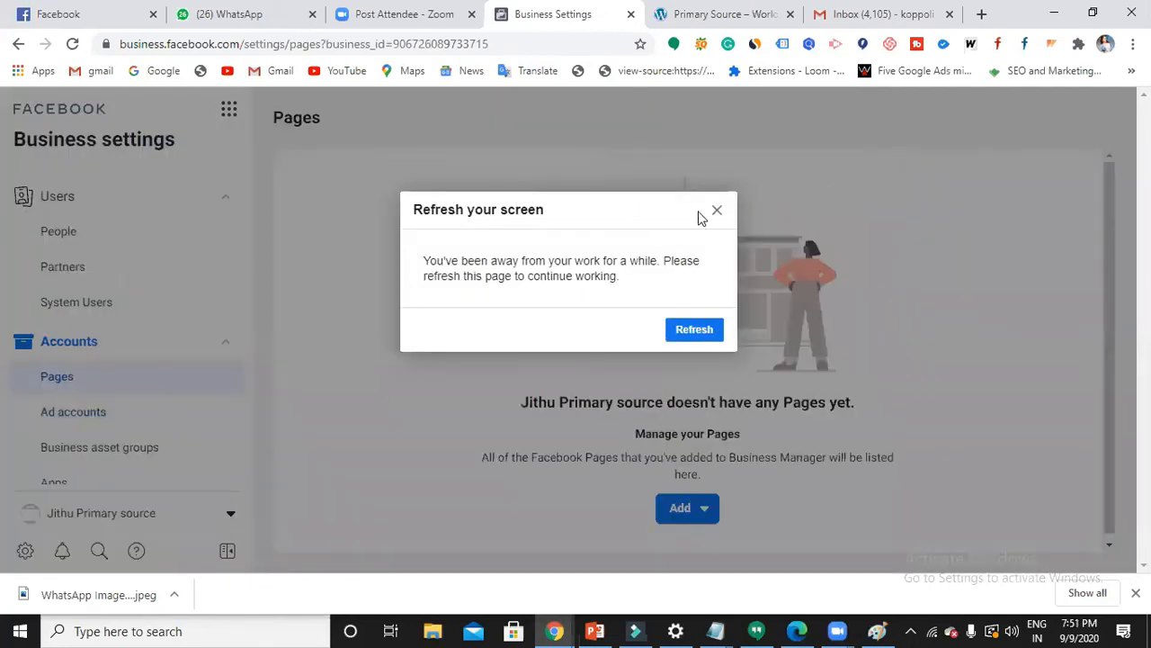
click(717, 212)
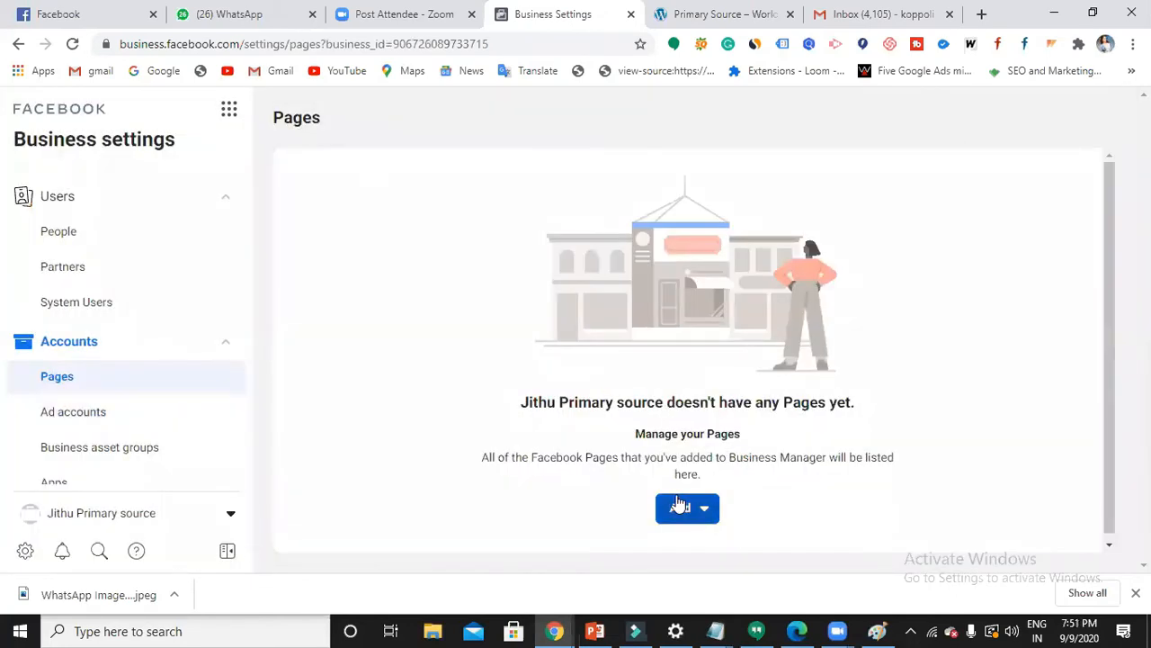
click(85, 416)
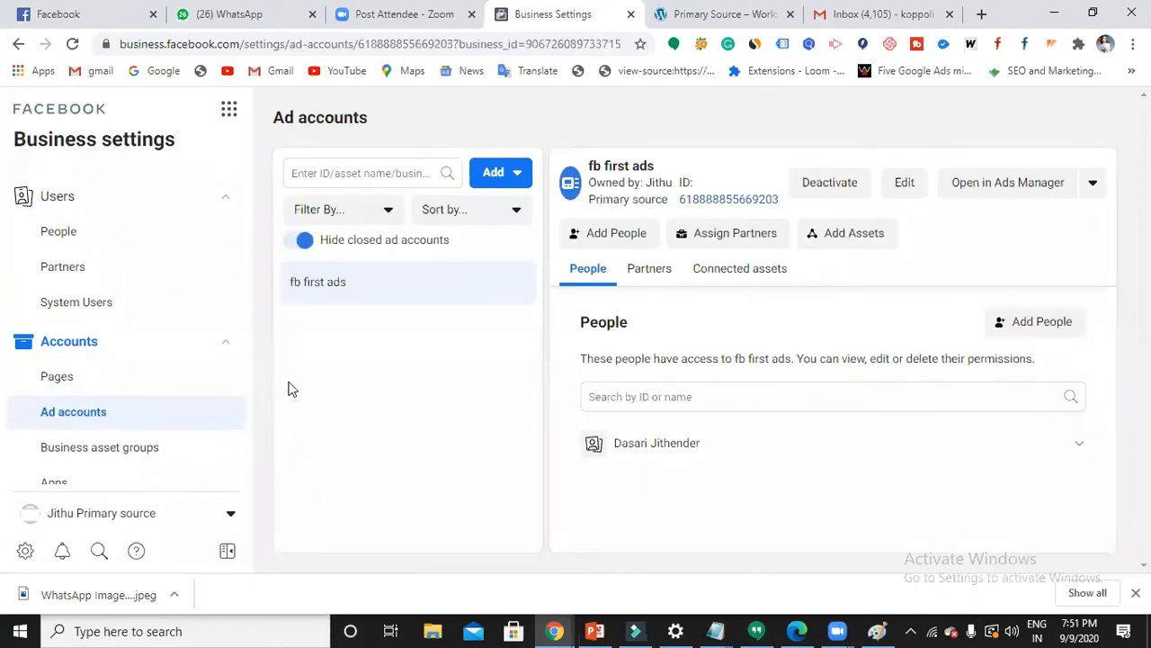
click(1005, 183)
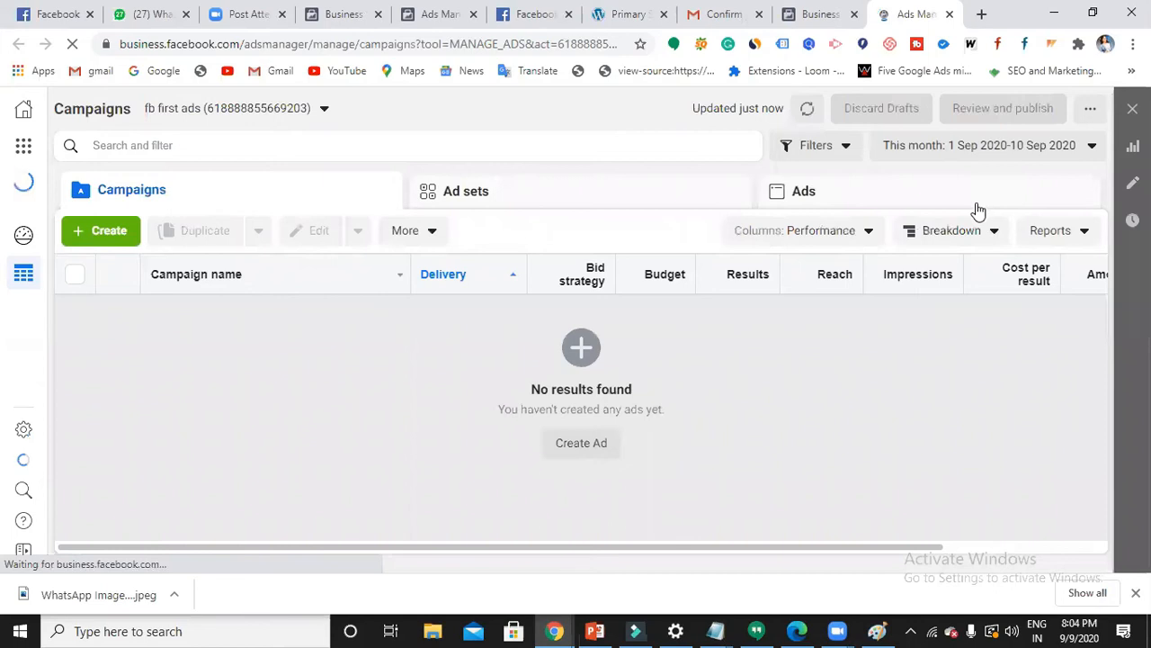
- Use the green Create button in the Campaigns tab to begin a new campaign
click(101, 235)
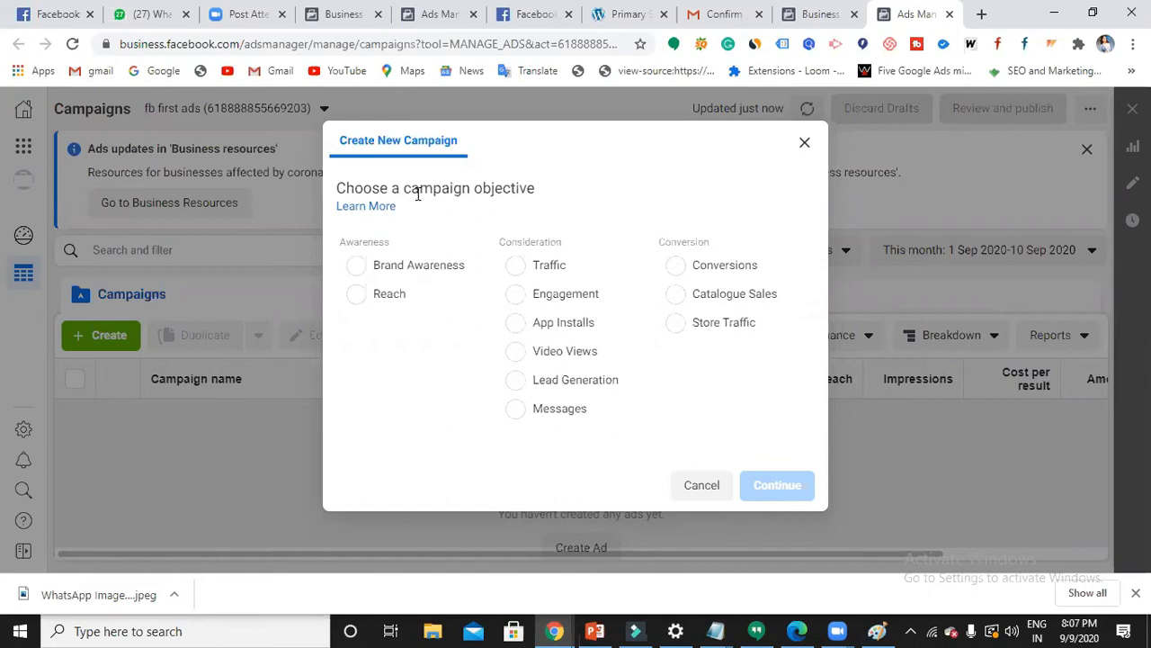
- Choose Brand Awareness under Awareness as the objective and continue
click(357, 266)
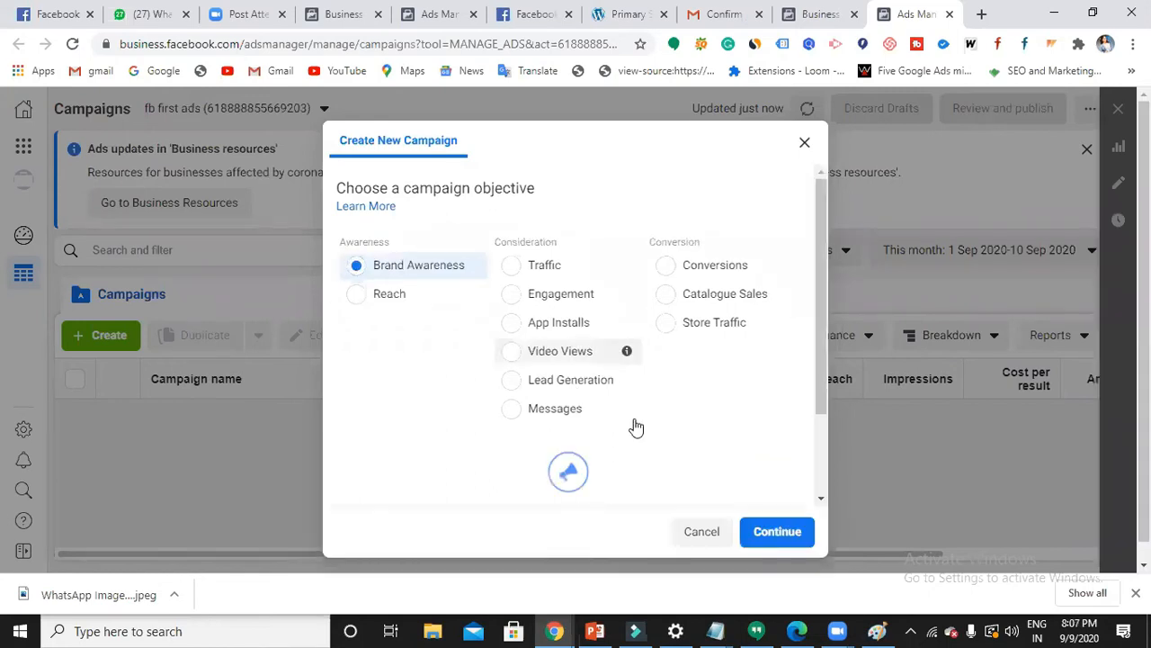
click(746, 532)
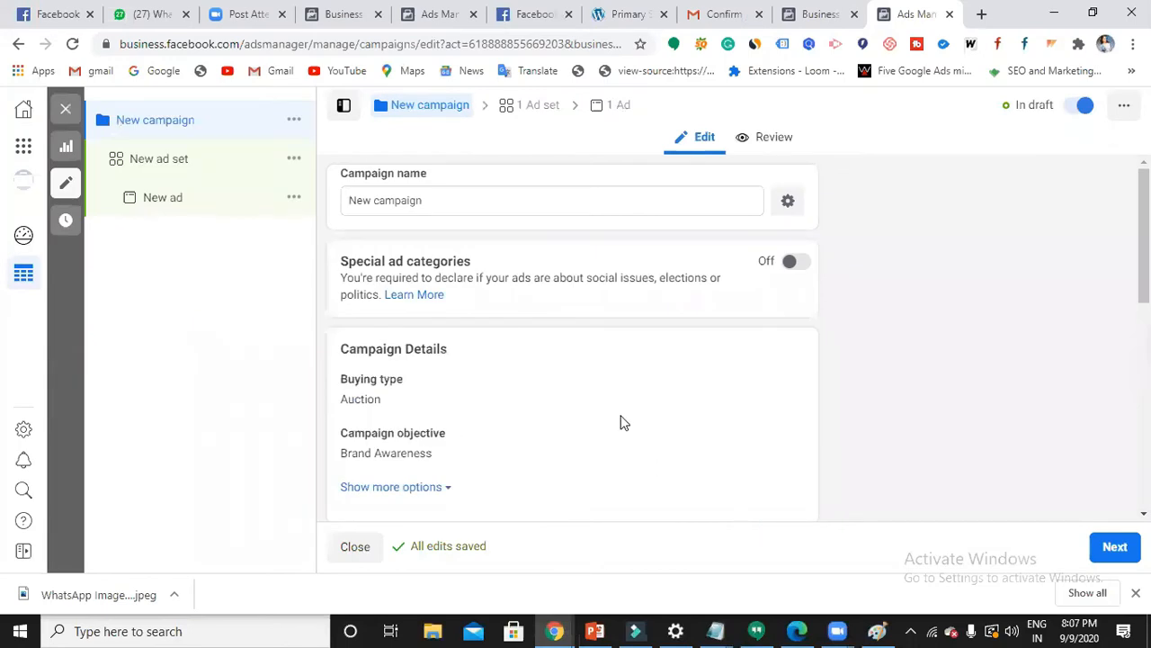
- Rename the campaign to '7pm batch' and review Campaign Details down to the ₹1,000.00 daily budget
scroll(623, 411, down, 2)
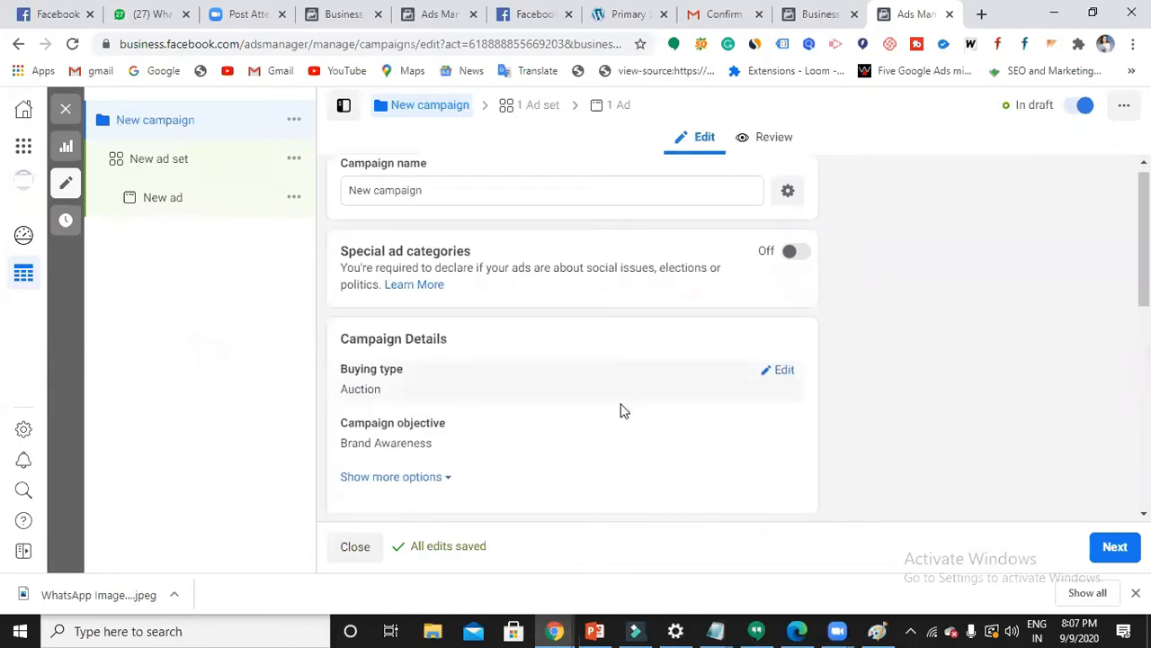
scroll(623, 411, down, 3)
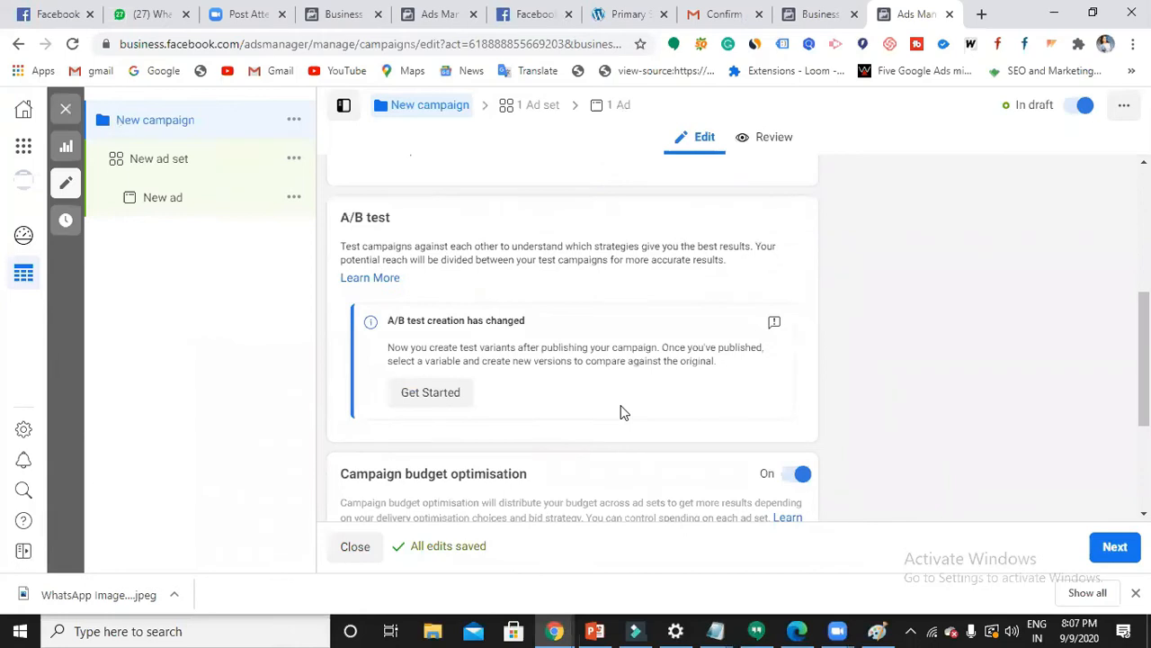
scroll(620, 408, down, 1)
scroll(624, 412, up, 4)
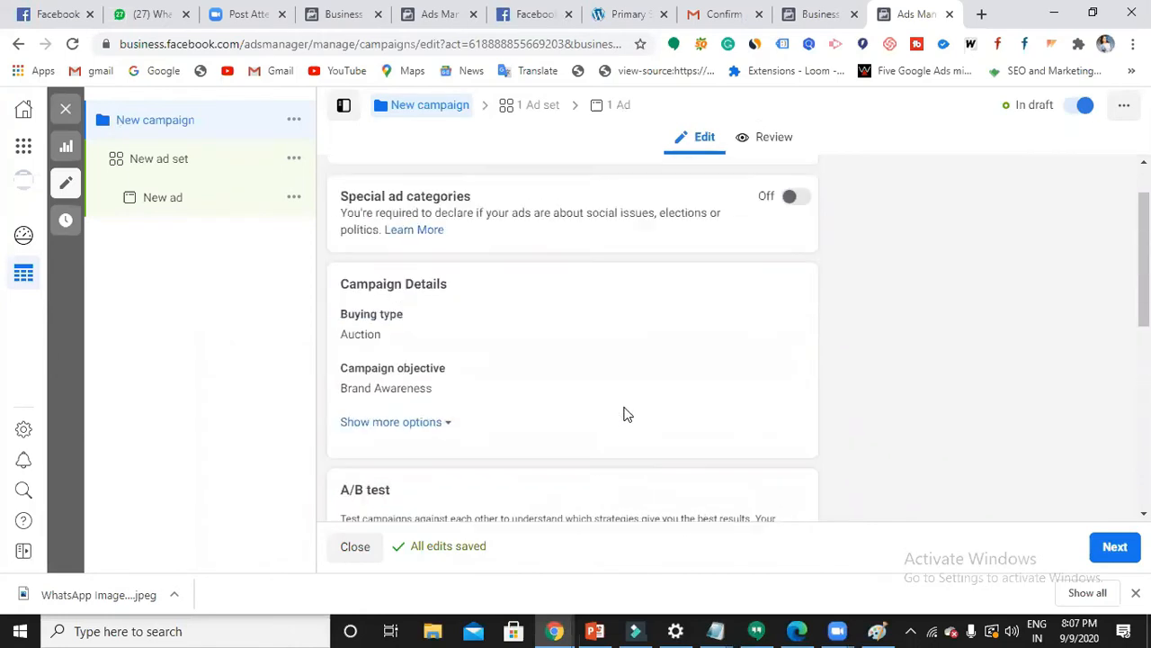
scroll(627, 414, up, 1)
click(530, 201)
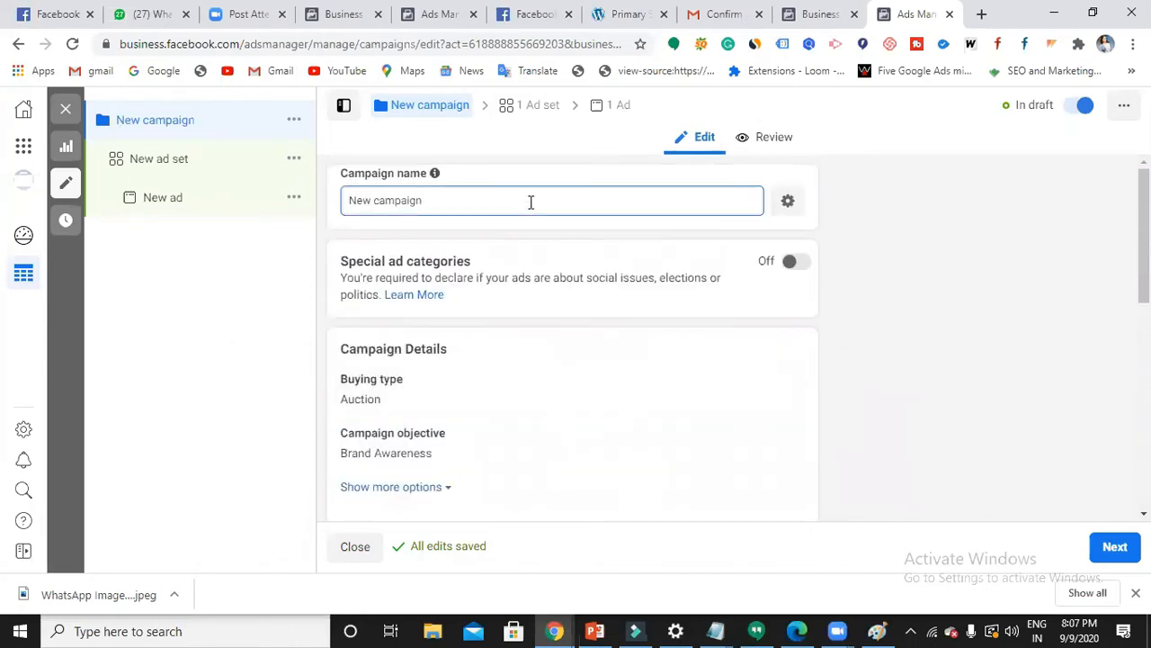
key(BackSpace)
key(BackSpace)
key(BackSpace)
key(BackSpace)
key(BackSpace)
key(BackSpace)
key(BackSpace)
key(BackSpace)
key(BackSpace)
key(BackSpace)
key(BackSpace)
key(BackSpace)
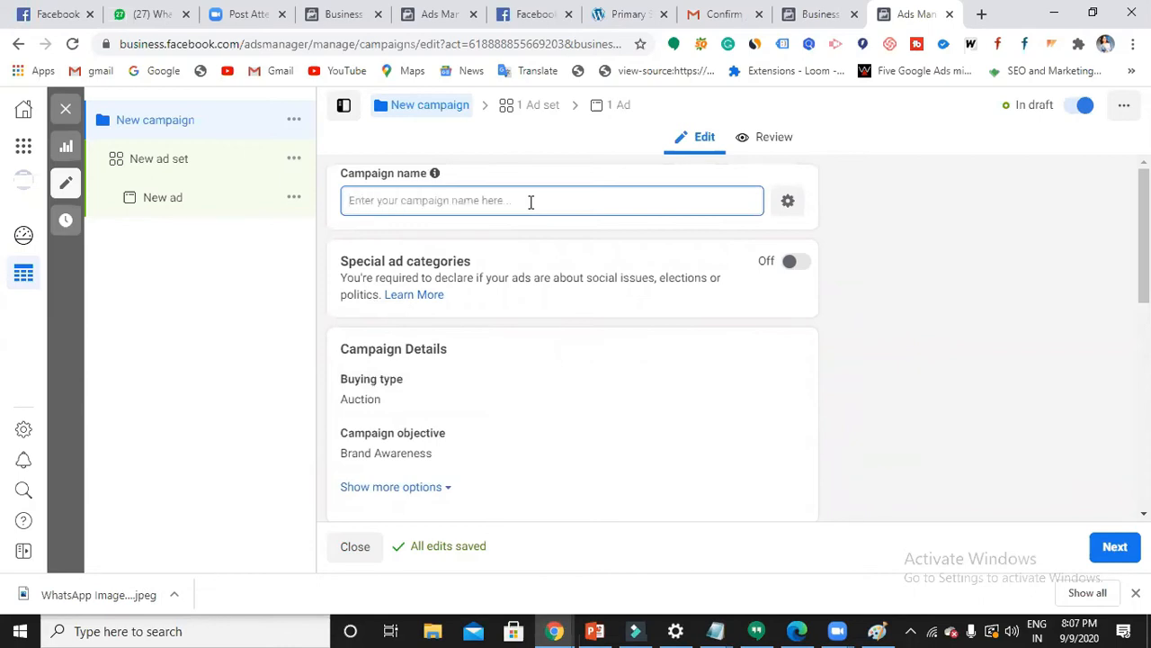
text(7)
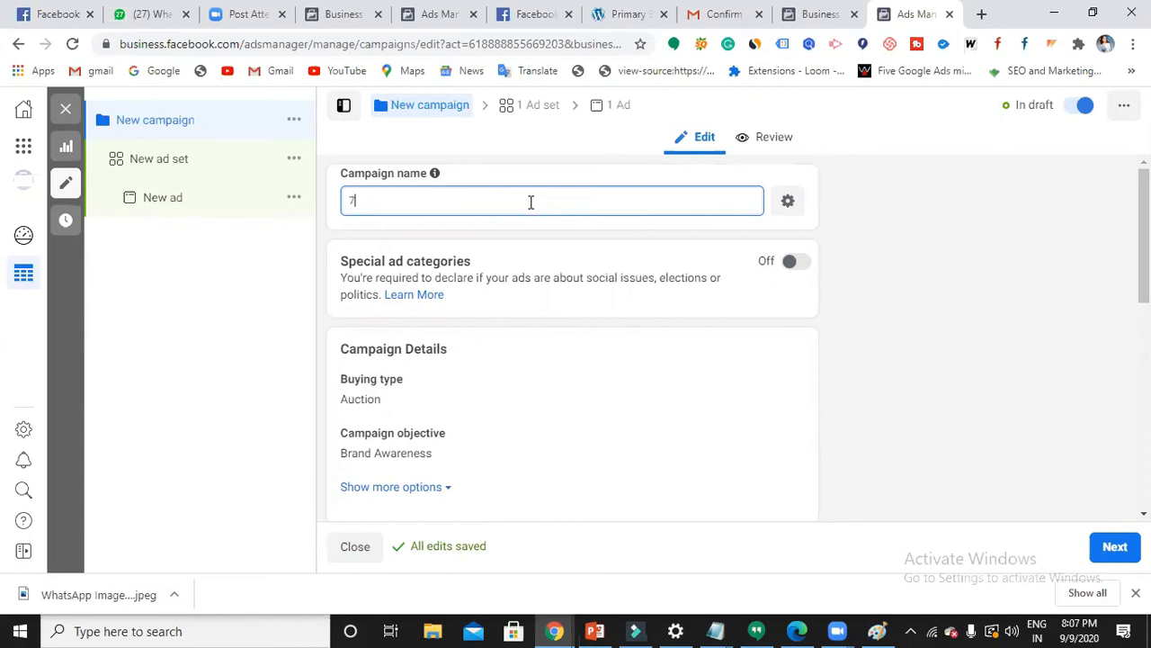
text(pm batch)
scroll(441, 322, down, 1)
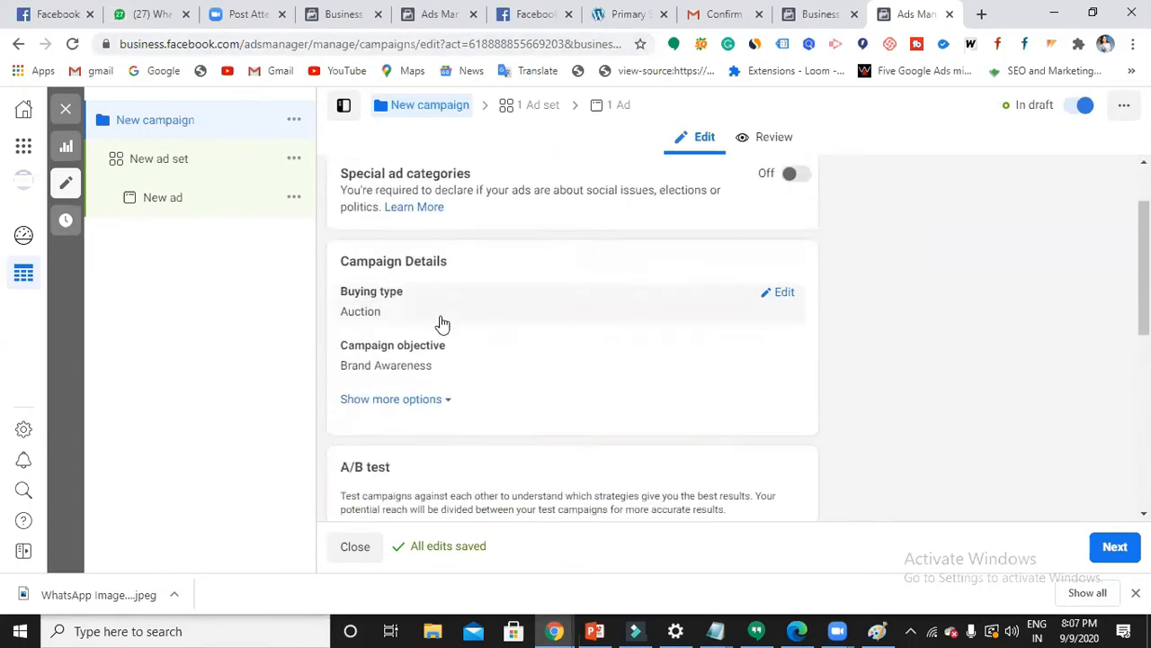
scroll(442, 322, down, 1)
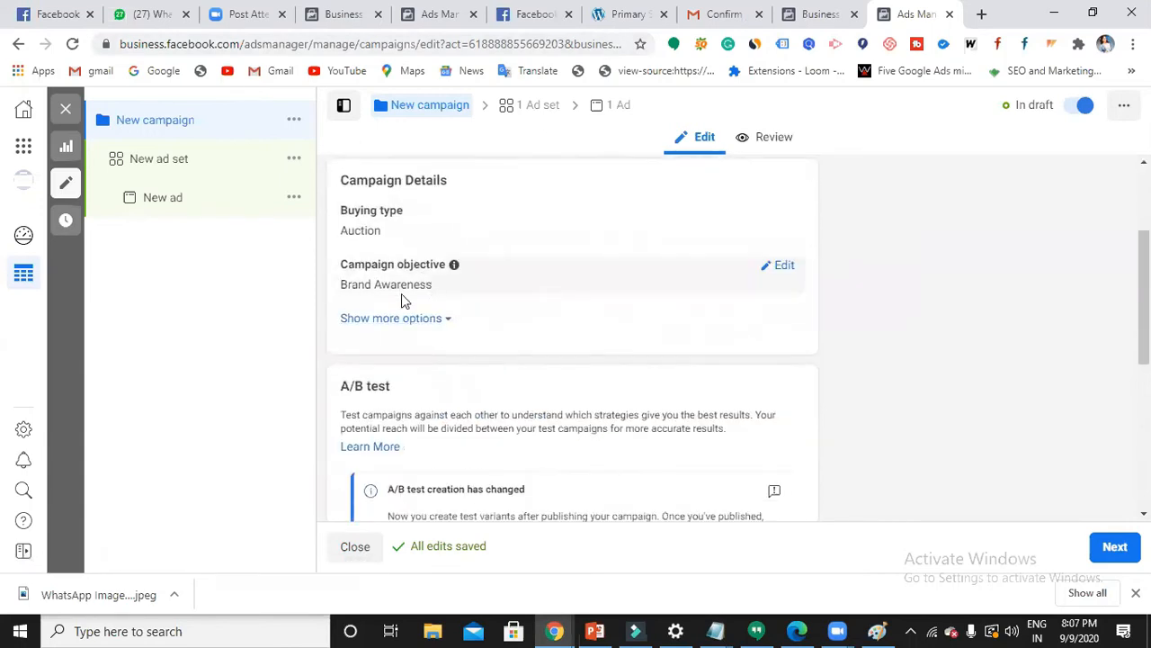
scroll(402, 293, down, 2)
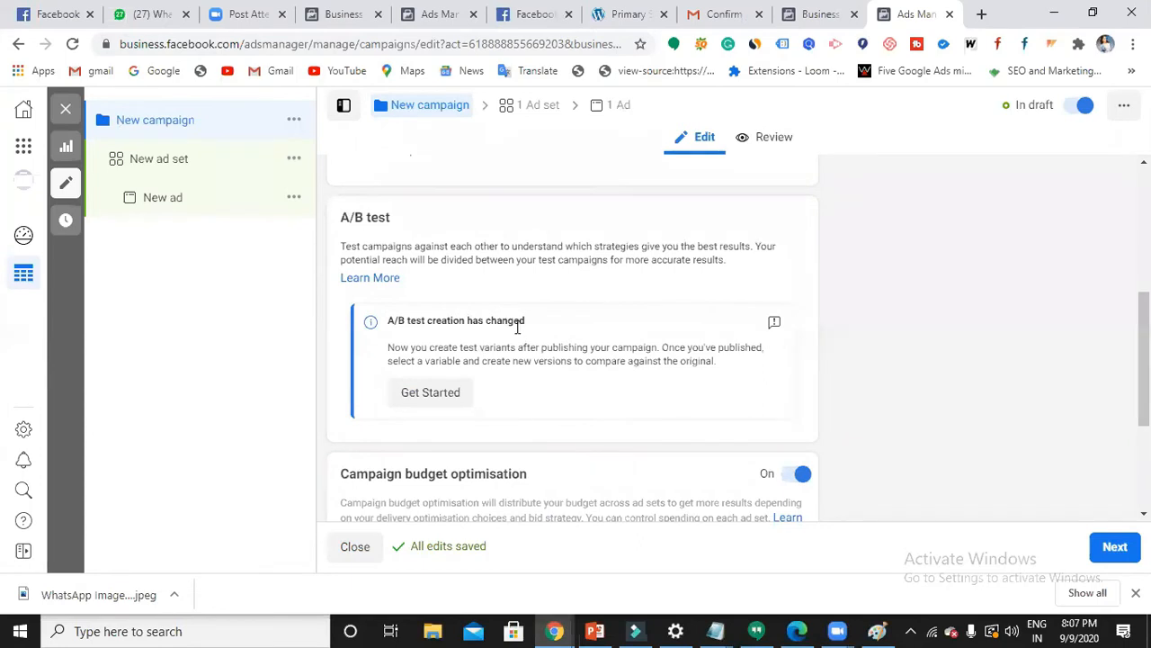
scroll(509, 329, down, 1)
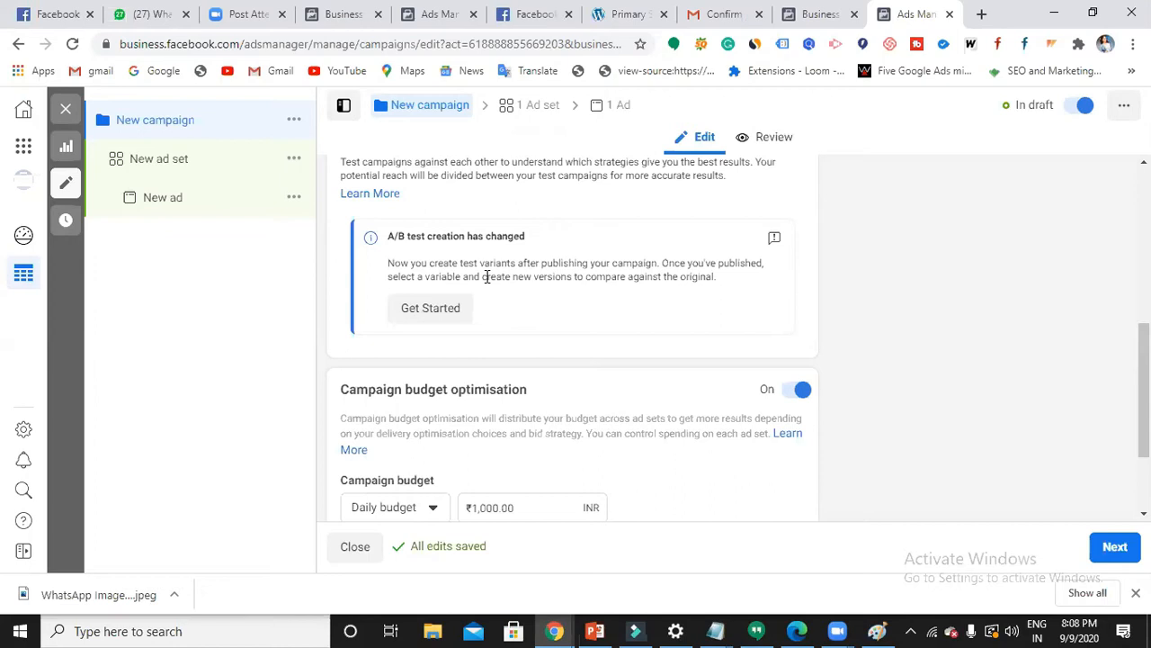
- Review the campaign's budget optimisation settings before moving on to the ad set level
scroll(462, 326, down, 1)
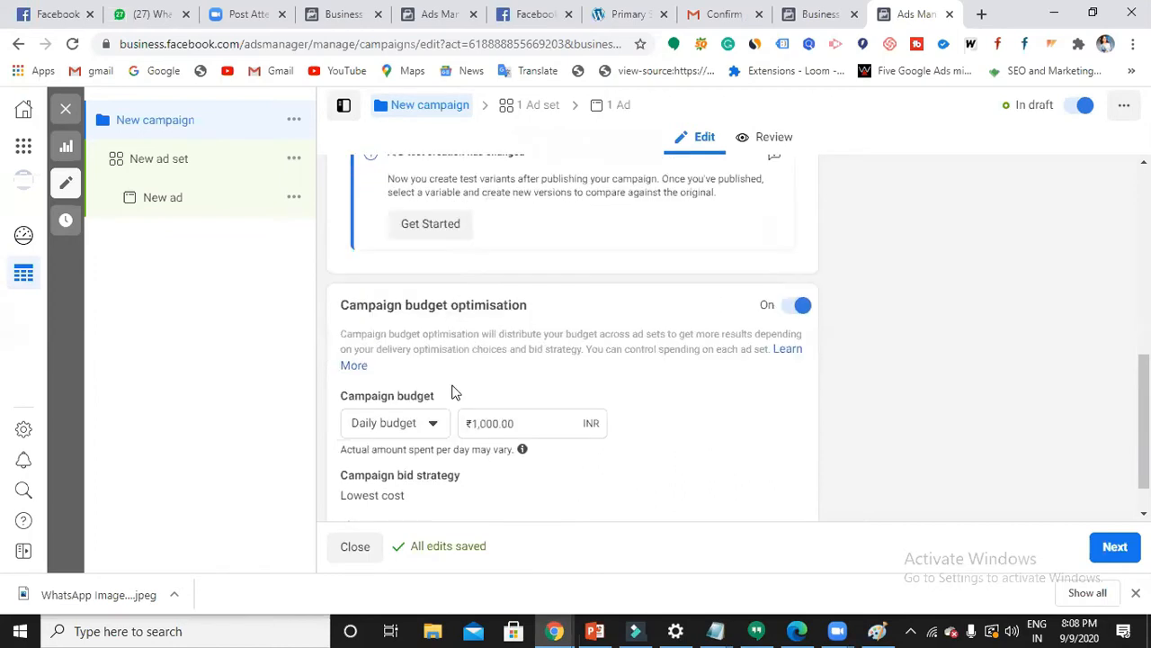
scroll(455, 393, down, 1)
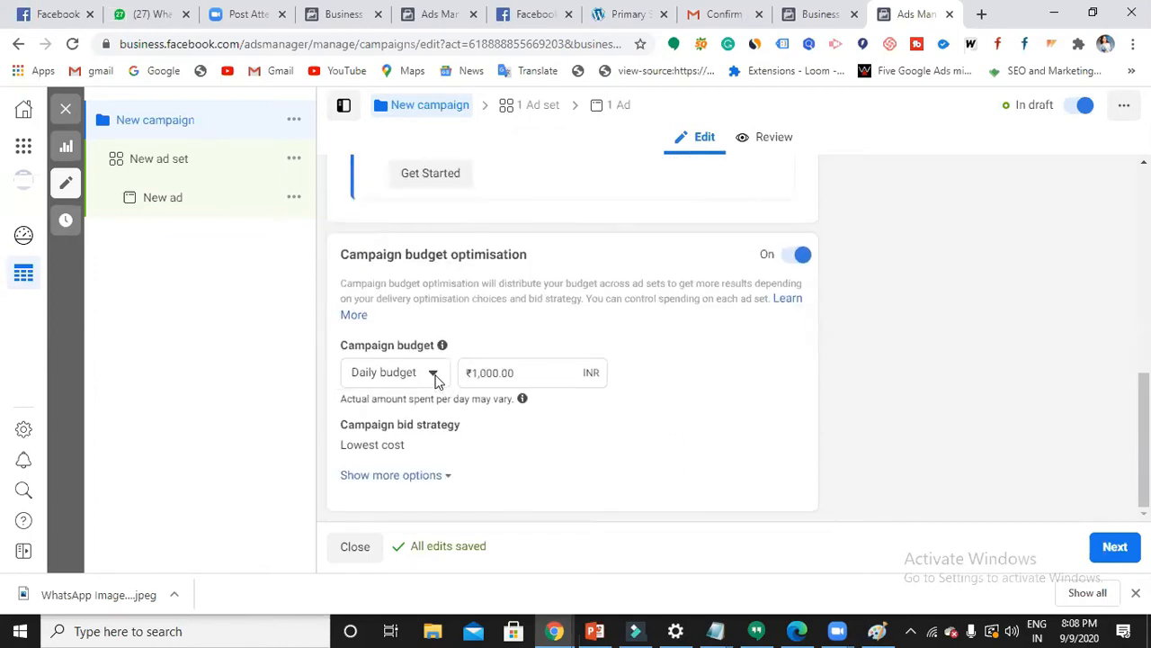
mouse_move(524, 398)
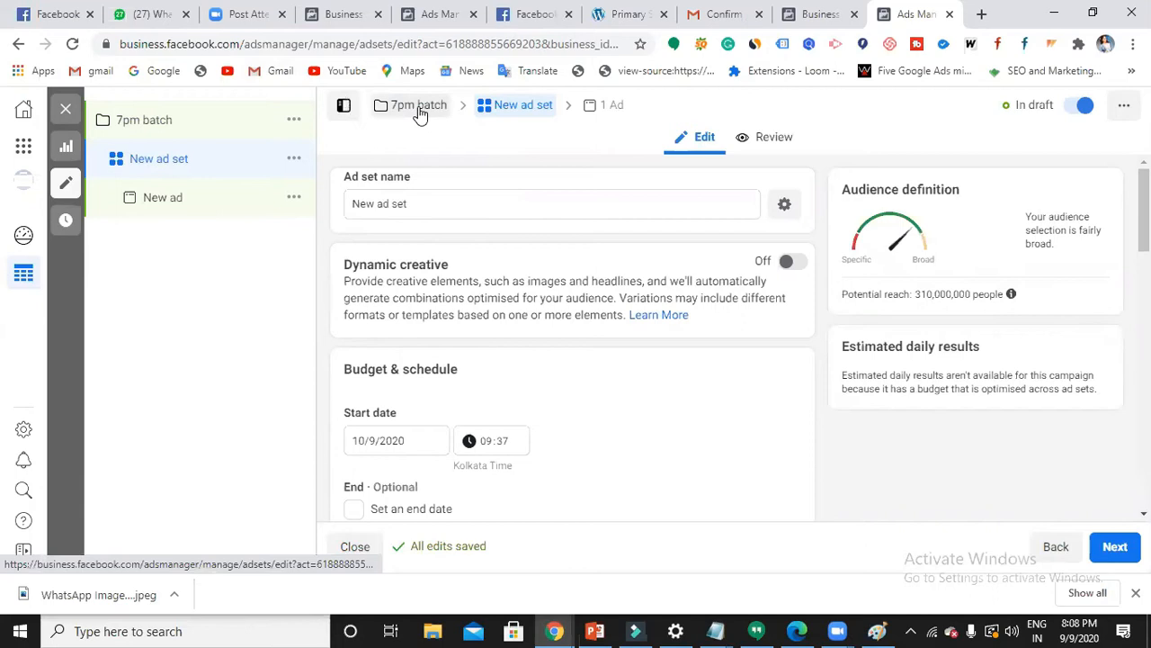
- Replace the ad set name 'New ad set' with '7pm ad set'
click(543, 211)
key(BackSpace)
key(BackSpace)
key(BackSpace)
key(BackSpace)
key(BackSpace)
key(BackSpace)
key(BackSpace)
key(BackSpace)
key(BackSpace)
key(BackSpace)
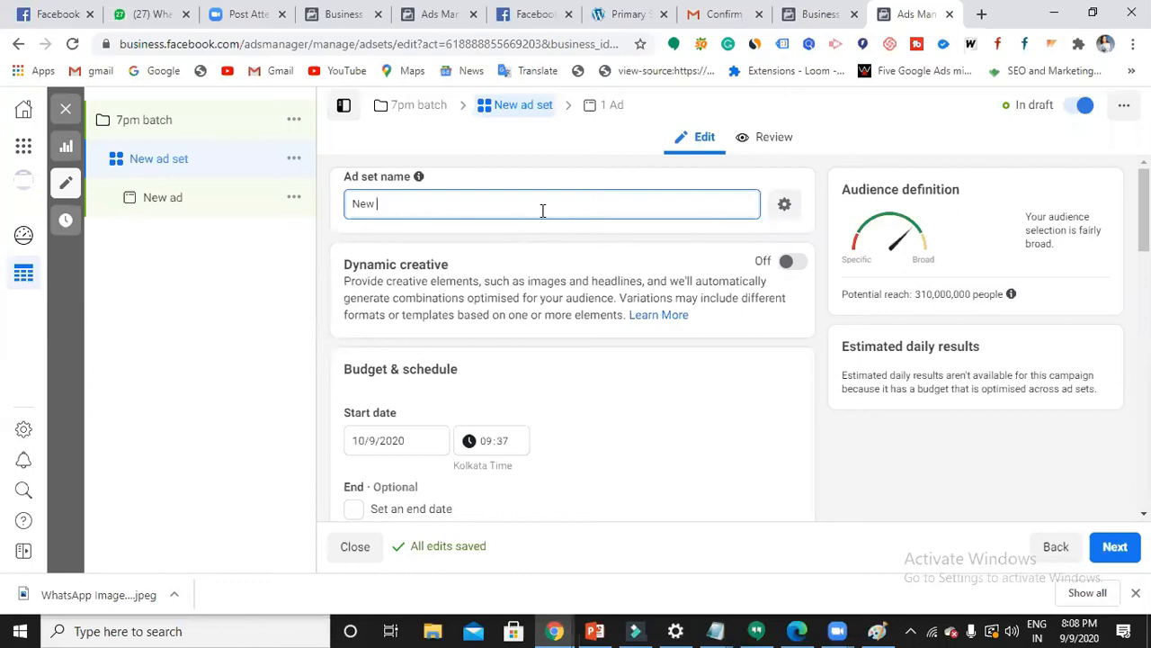
text(7pm ad set)
scroll(558, 207, down, 2)
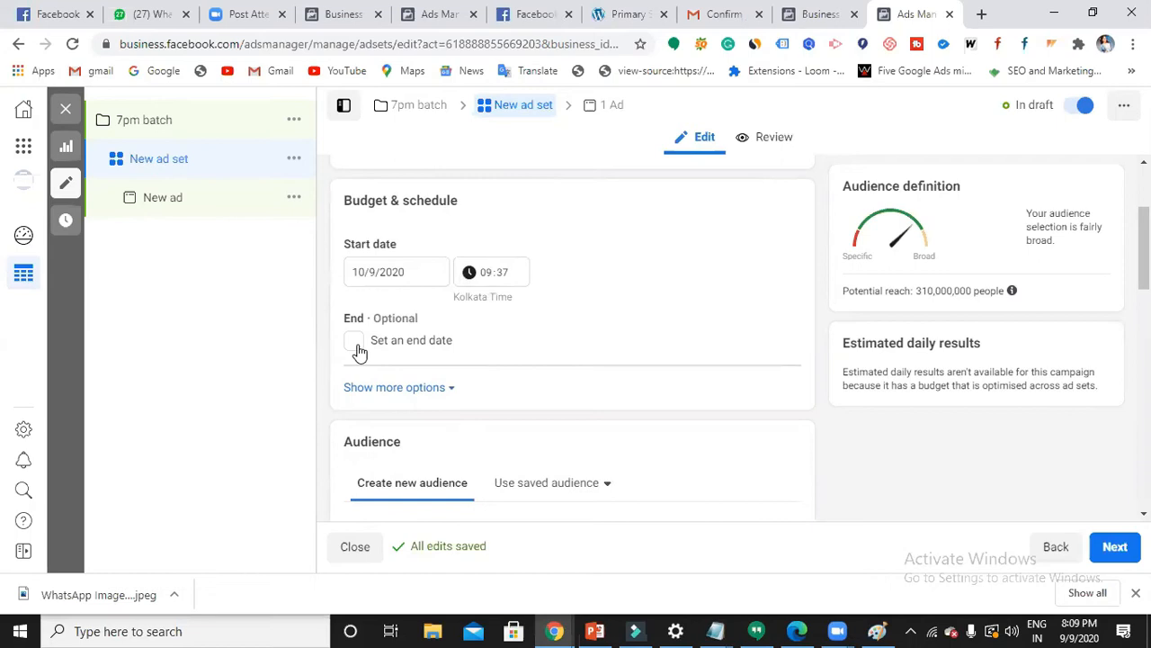
- Leave the ad set without an end date, reveal extra budget and schedule options, and review Audience
click(357, 347)
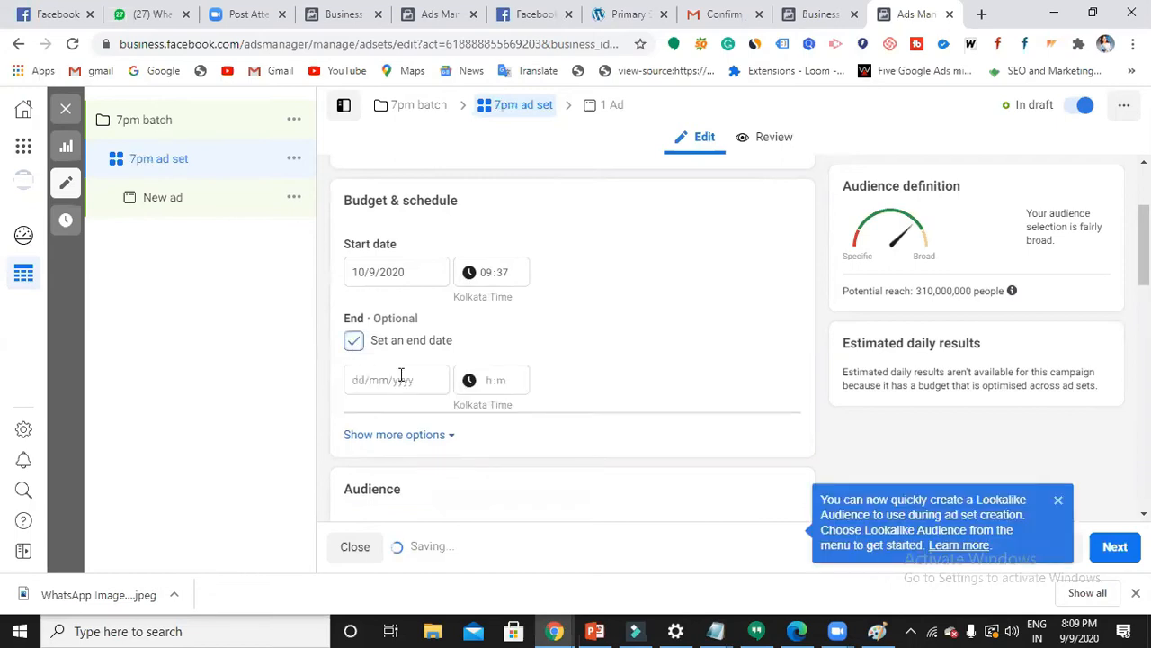
click(357, 348)
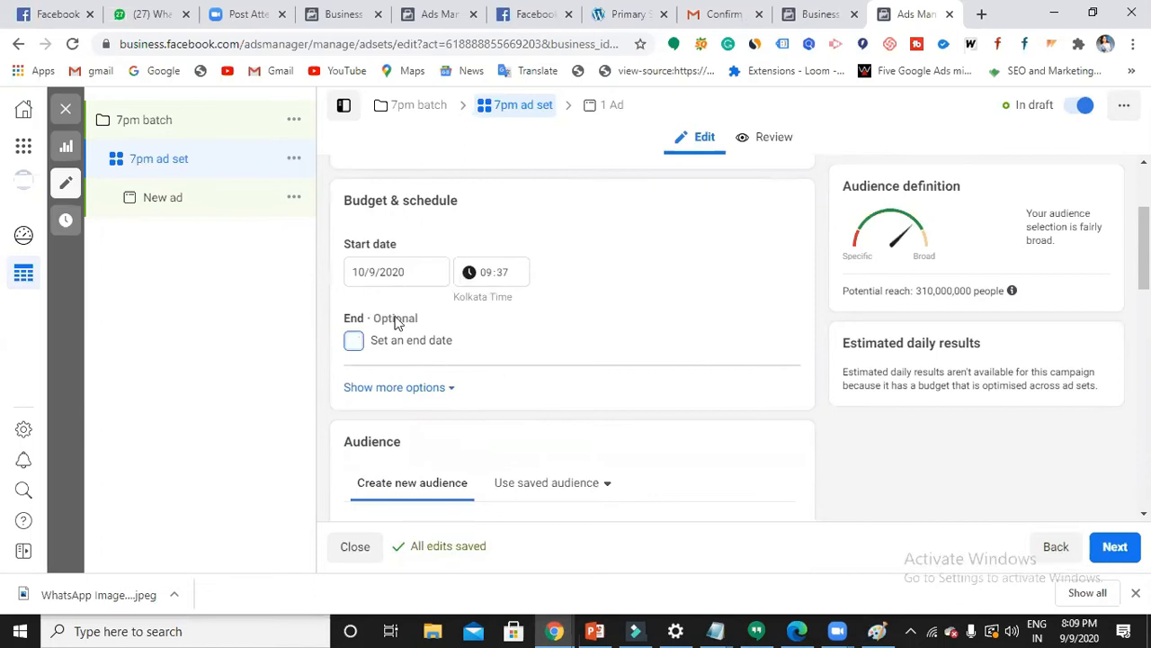
scroll(400, 319, down, 1)
click(429, 305)
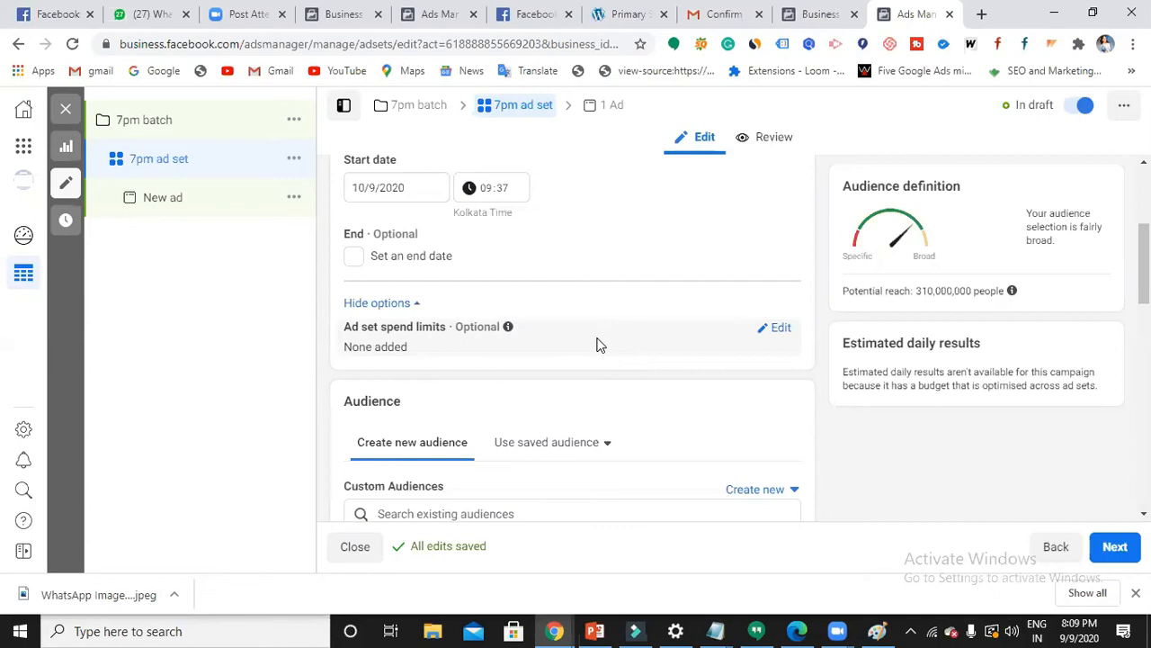
scroll(395, 414, down, 2)
scroll(400, 405, down, 1)
mouse_move(450, 233)
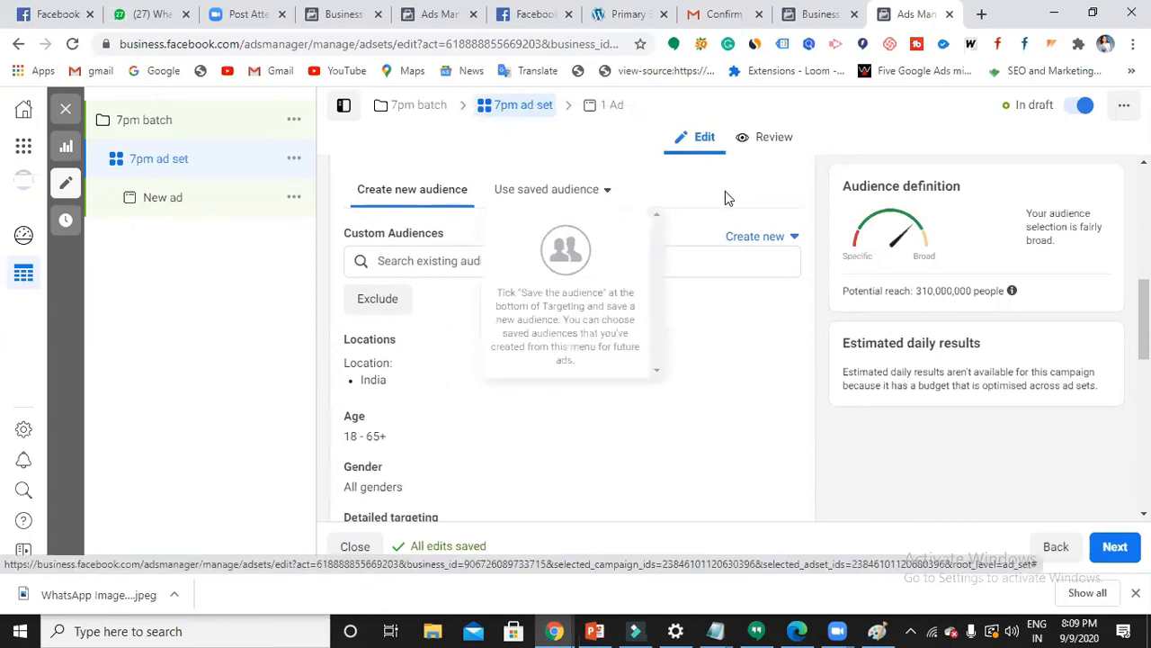
mouse_move(383, 361)
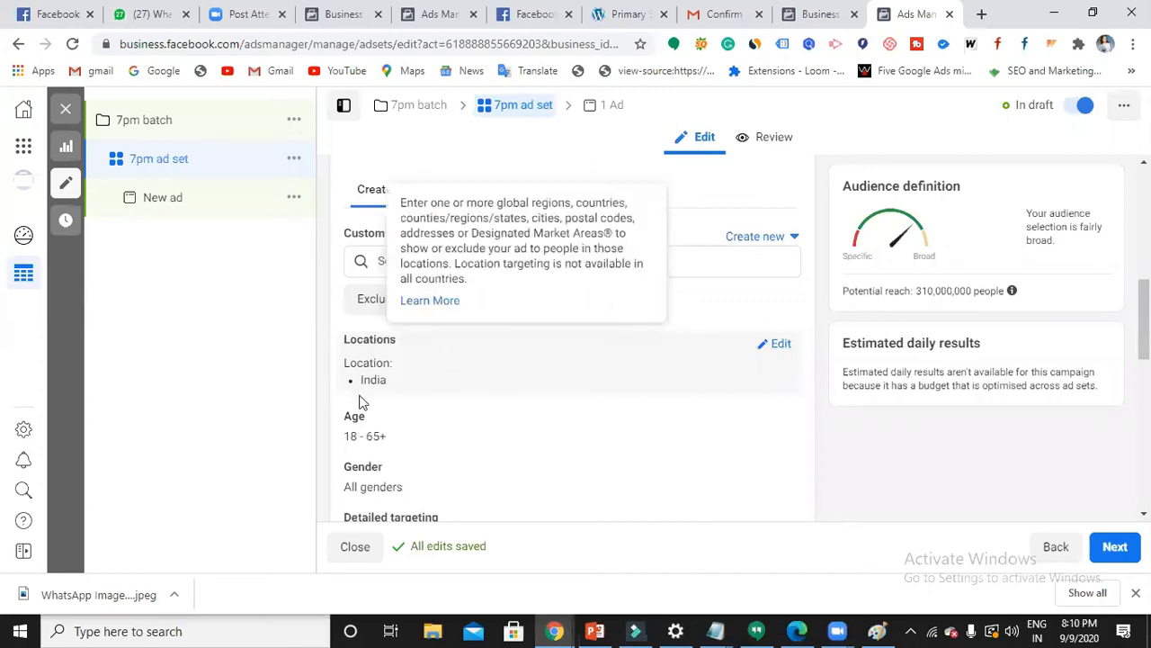
- Replace India with Hyderabad, Telangana as the target location, keeping the +40 km radius
click(766, 349)
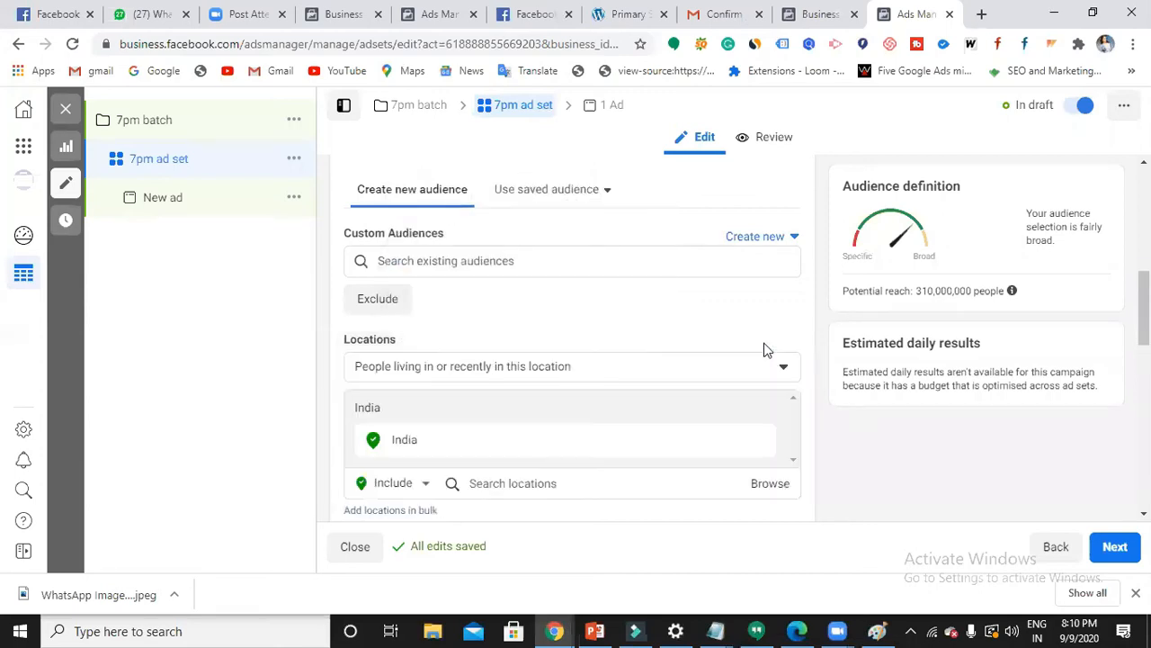
scroll(516, 393, down, 1)
click(519, 401)
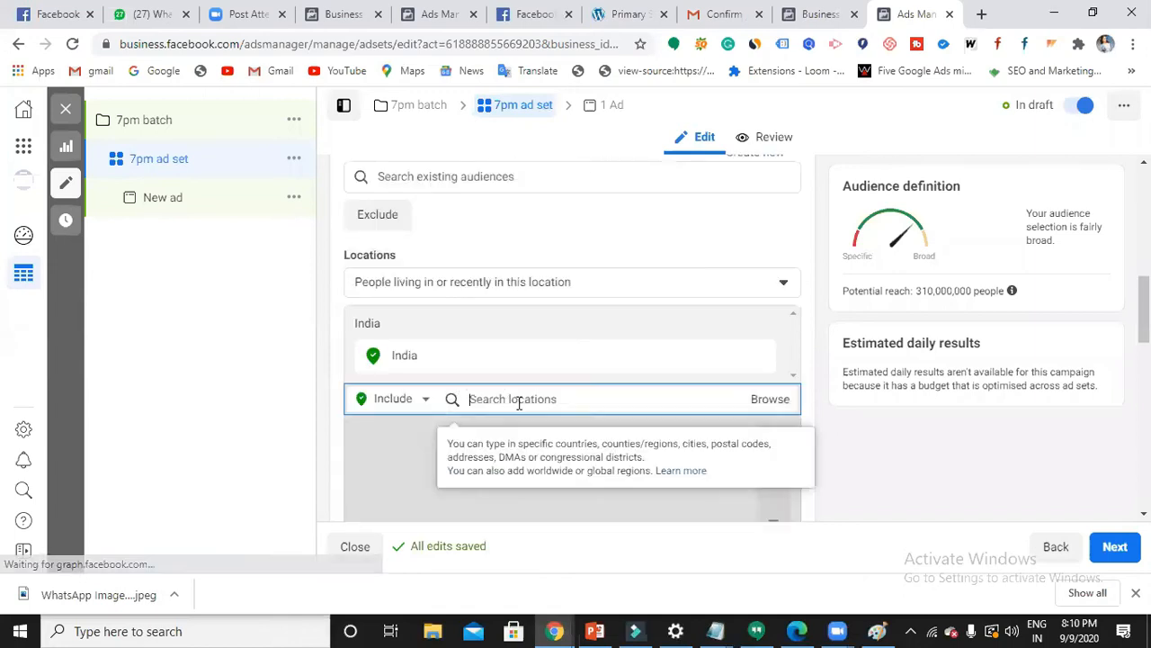
text(hyderabad)
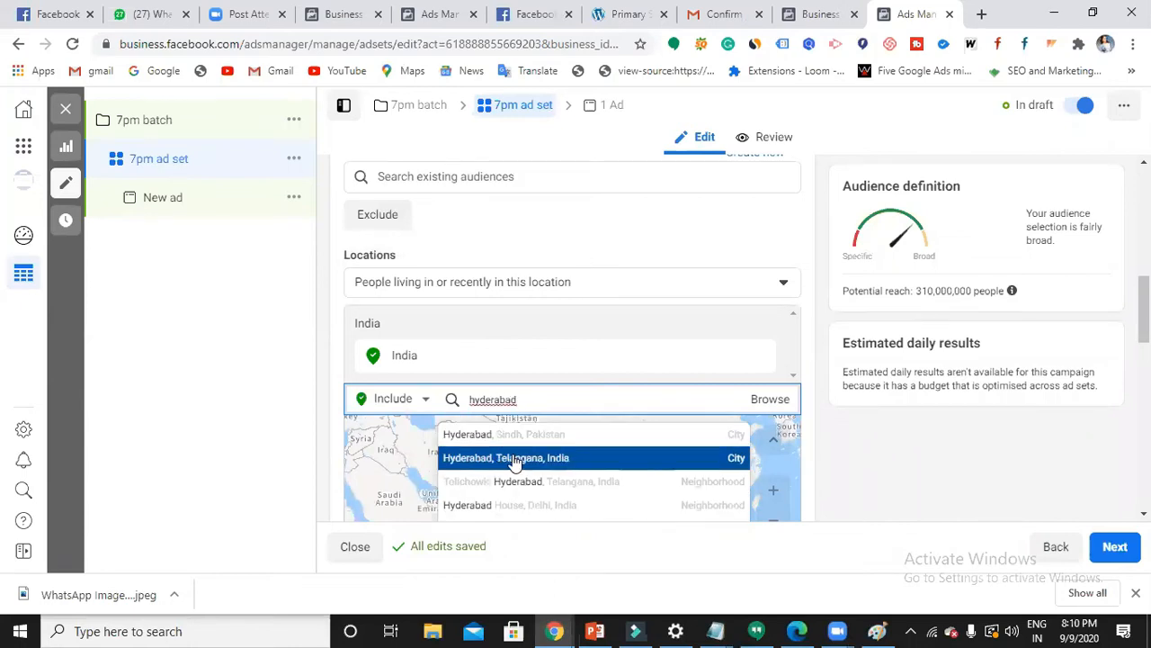
click(514, 458)
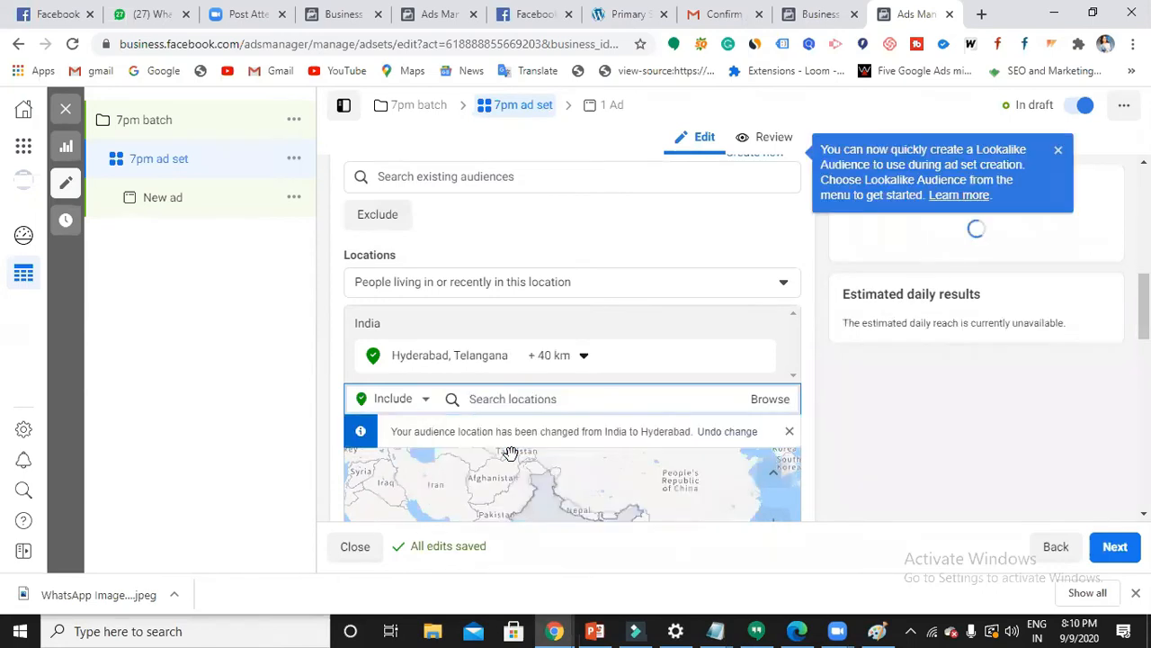
click(586, 364)
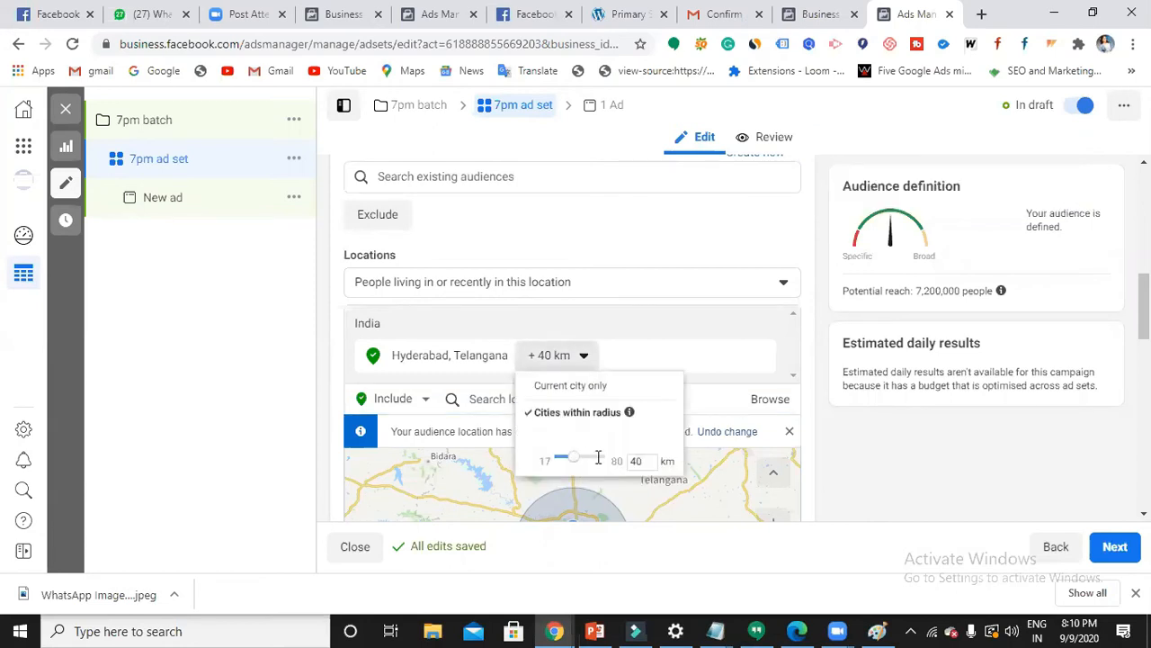
click(669, 323)
- Scroll down to the audience Age setting and make it editable
scroll(563, 359, down, 1)
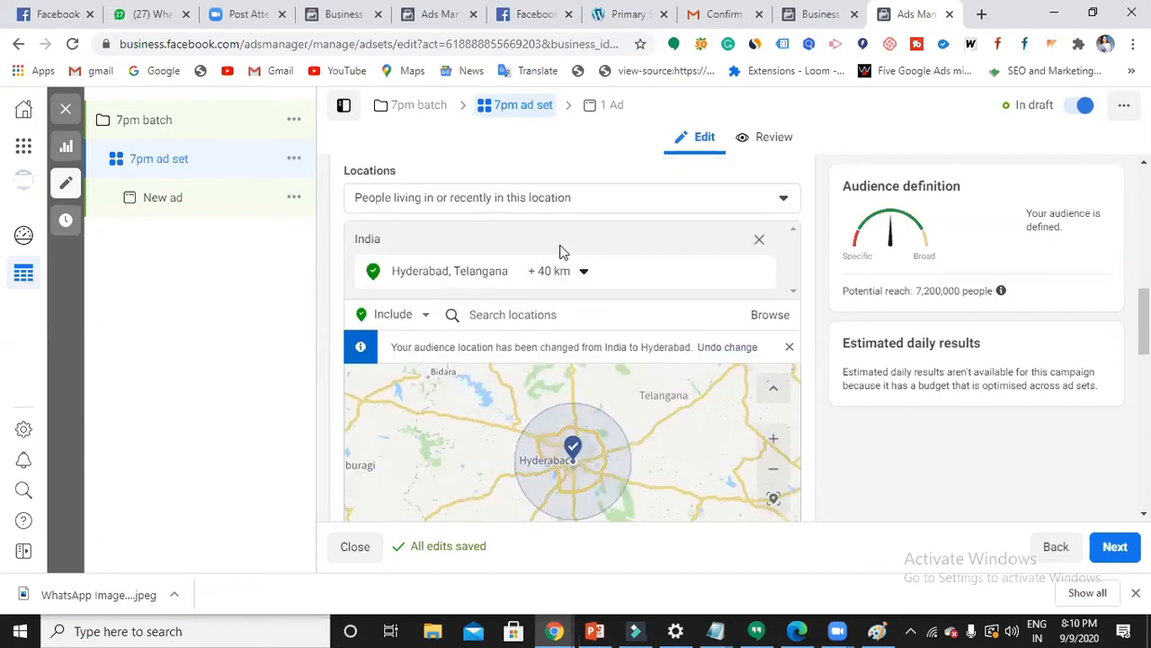
scroll(527, 291, down, 1)
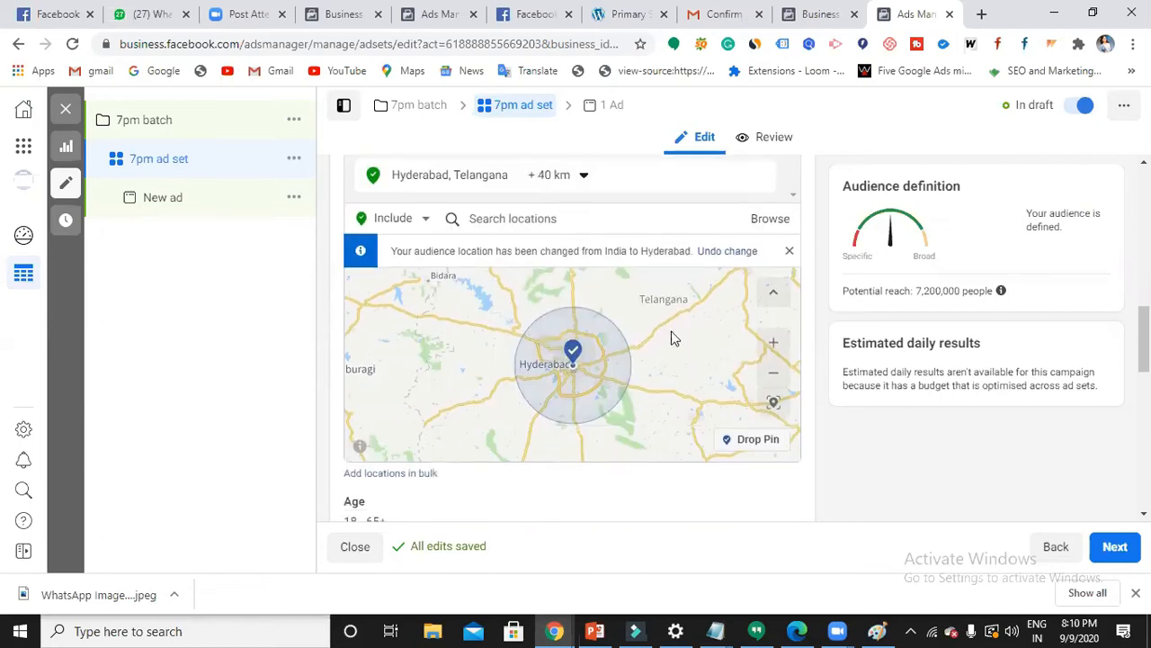
scroll(673, 338, down, 2)
mouse_move(483, 367)
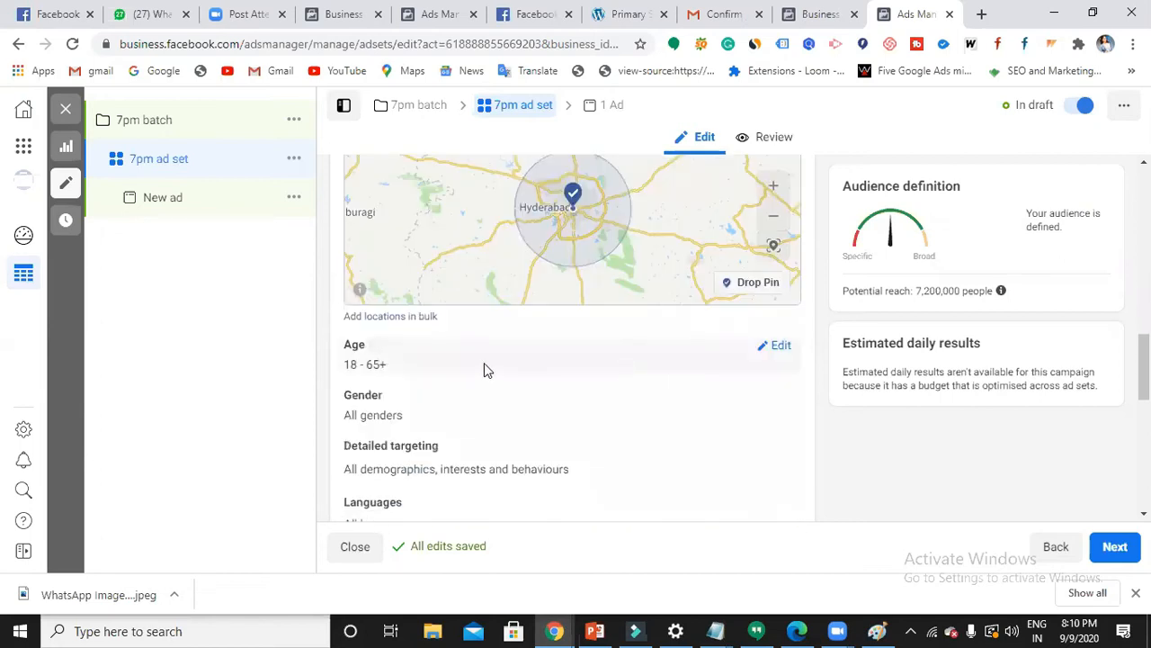
click(762, 347)
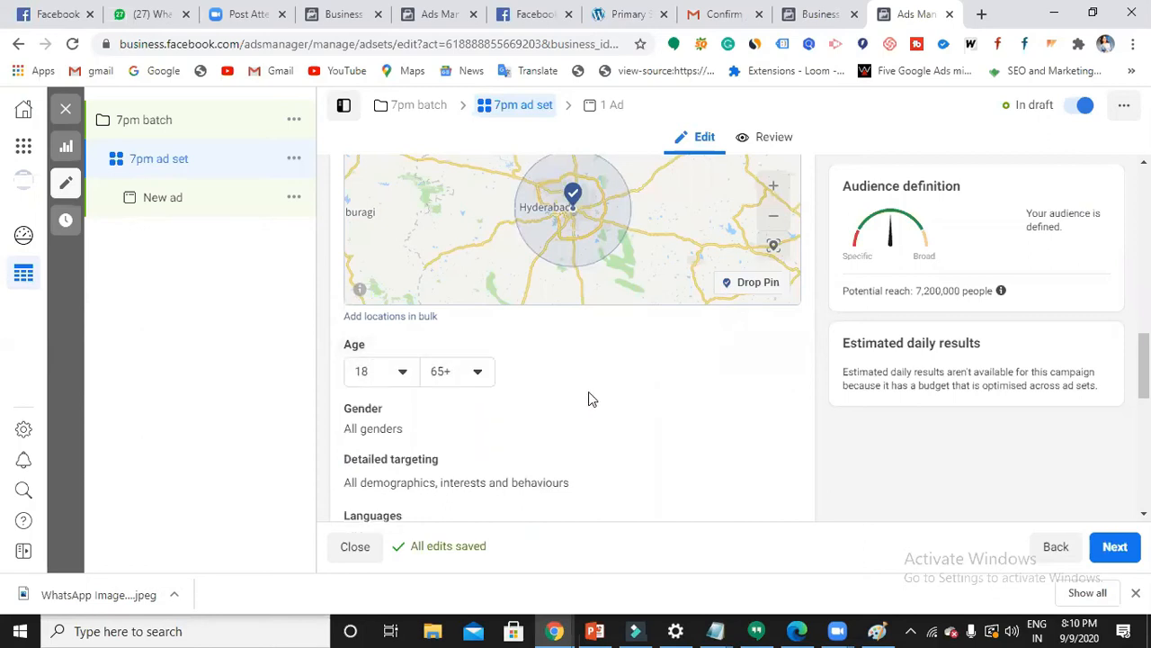
- Set the audience age range to 22–45 and bring up Gender options, leaving All selected
click(402, 379)
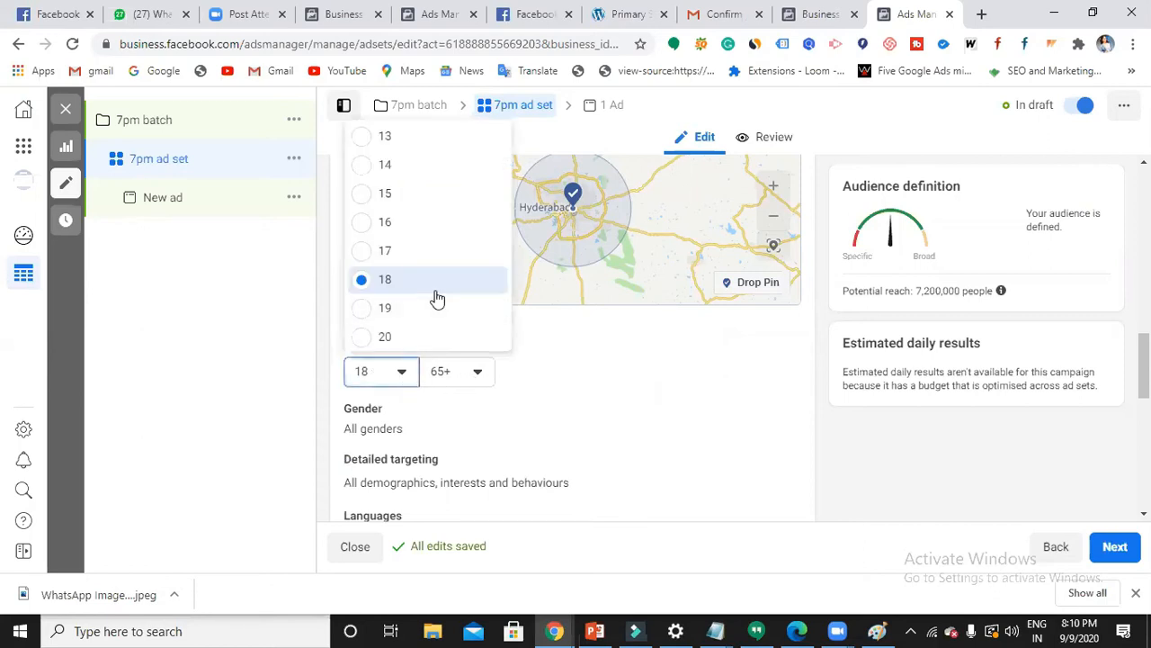
scroll(433, 300, down, 2)
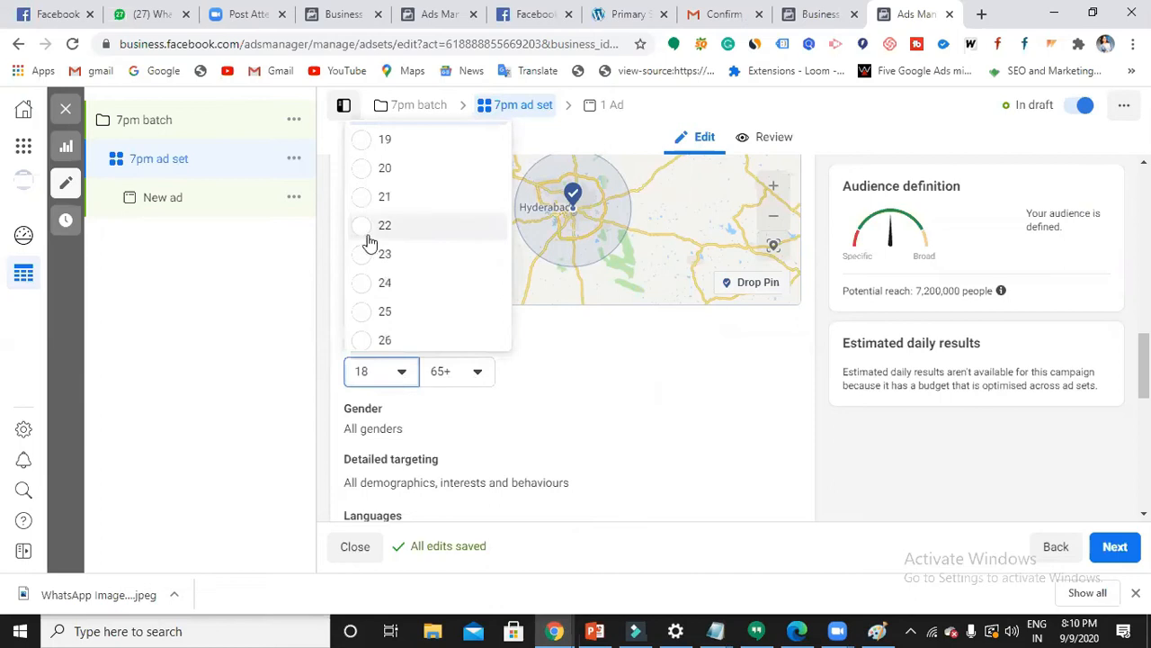
click(366, 236)
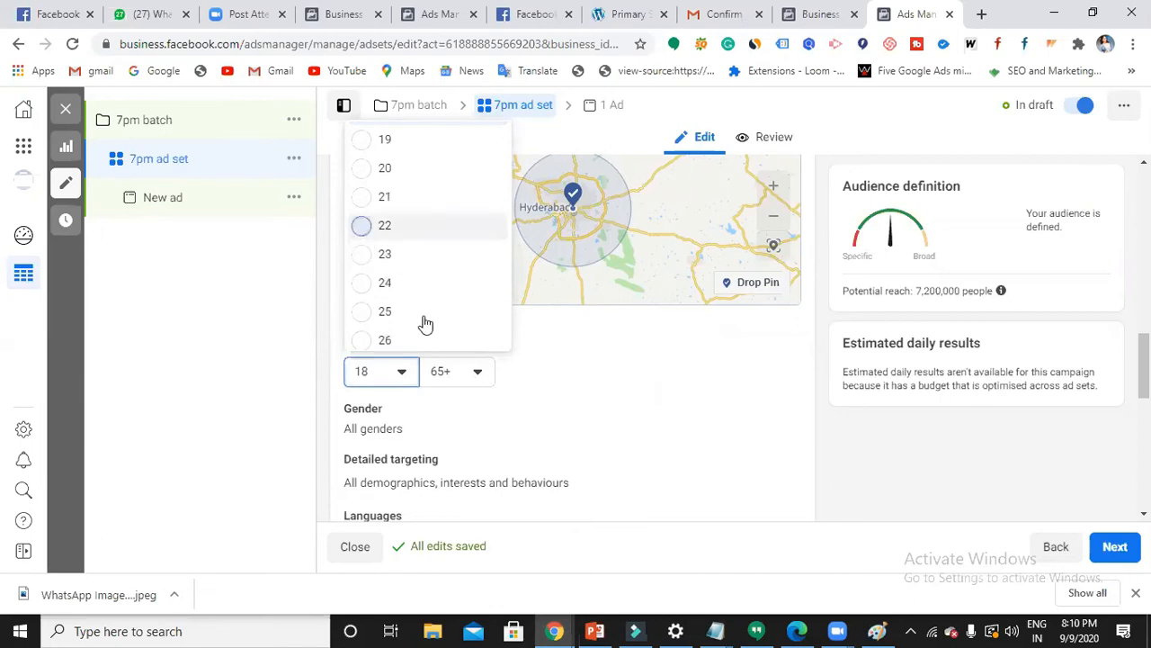
click(477, 372)
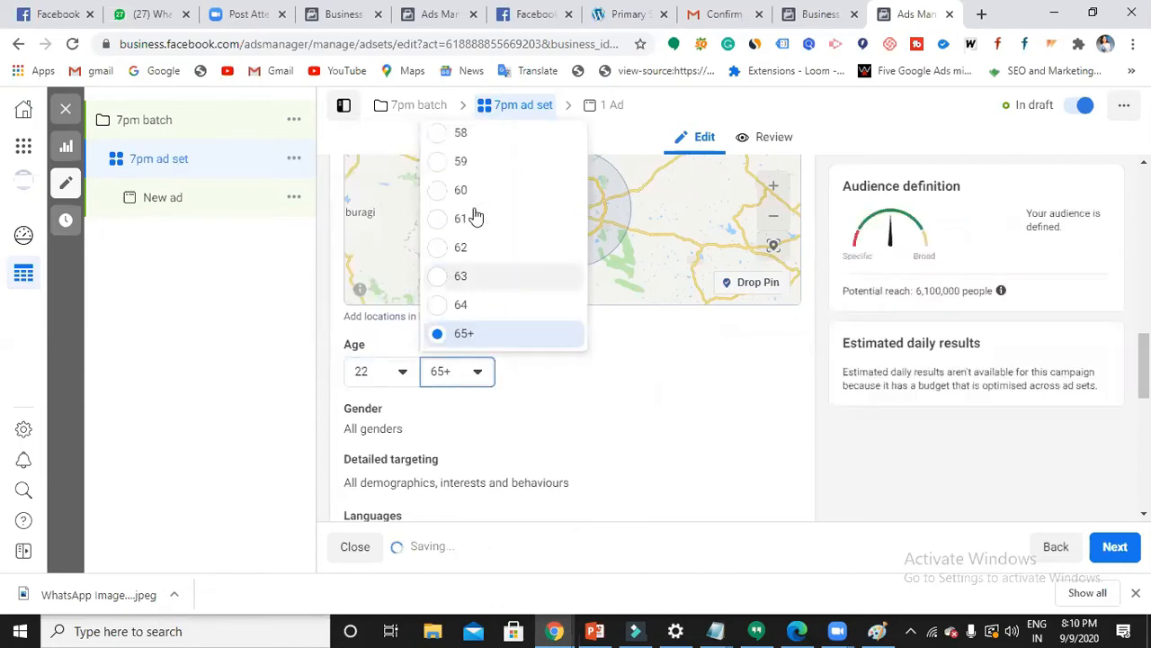
scroll(475, 216, up, 2)
scroll(475, 216, up, 3)
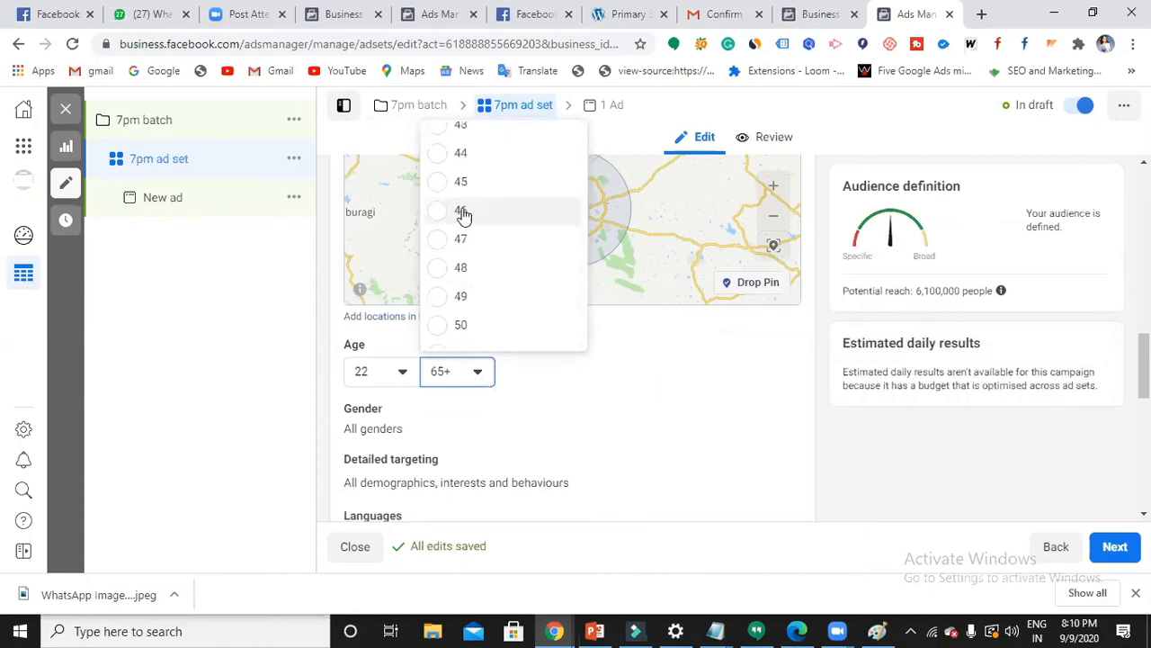
click(435, 185)
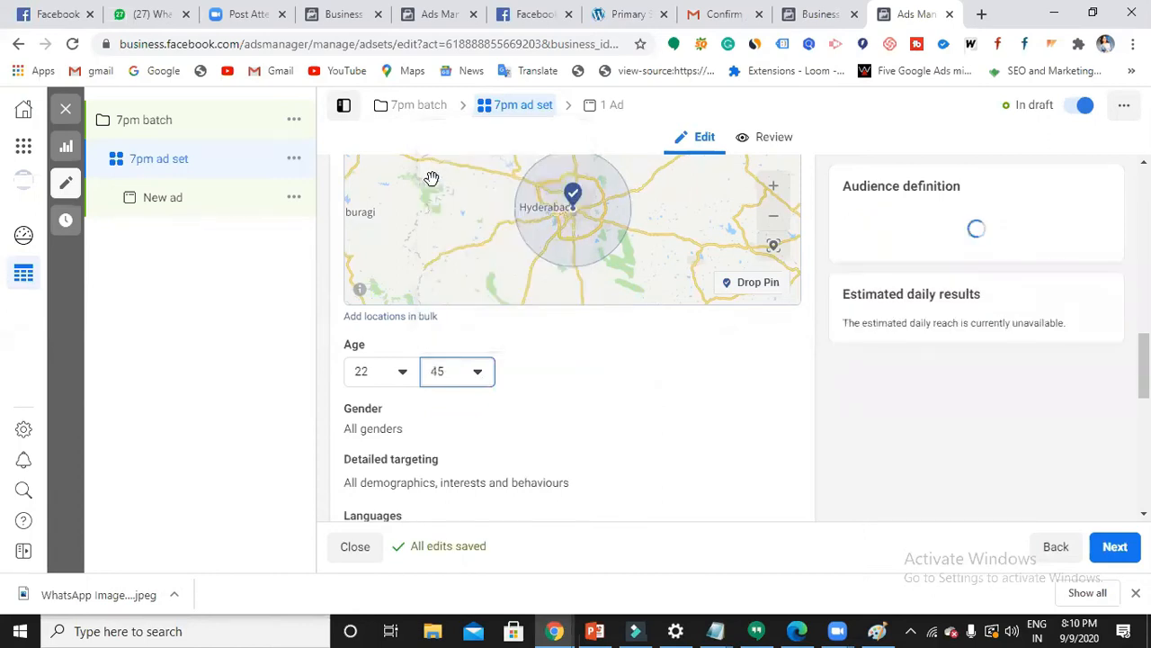
scroll(405, 405, down, 1)
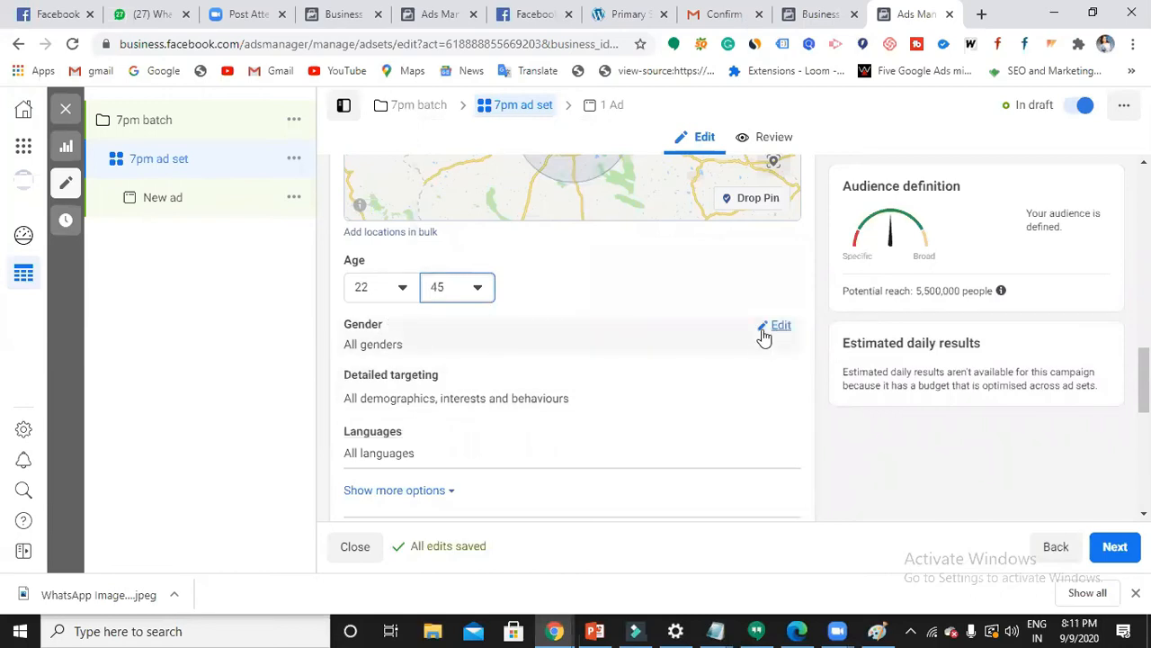
click(764, 334)
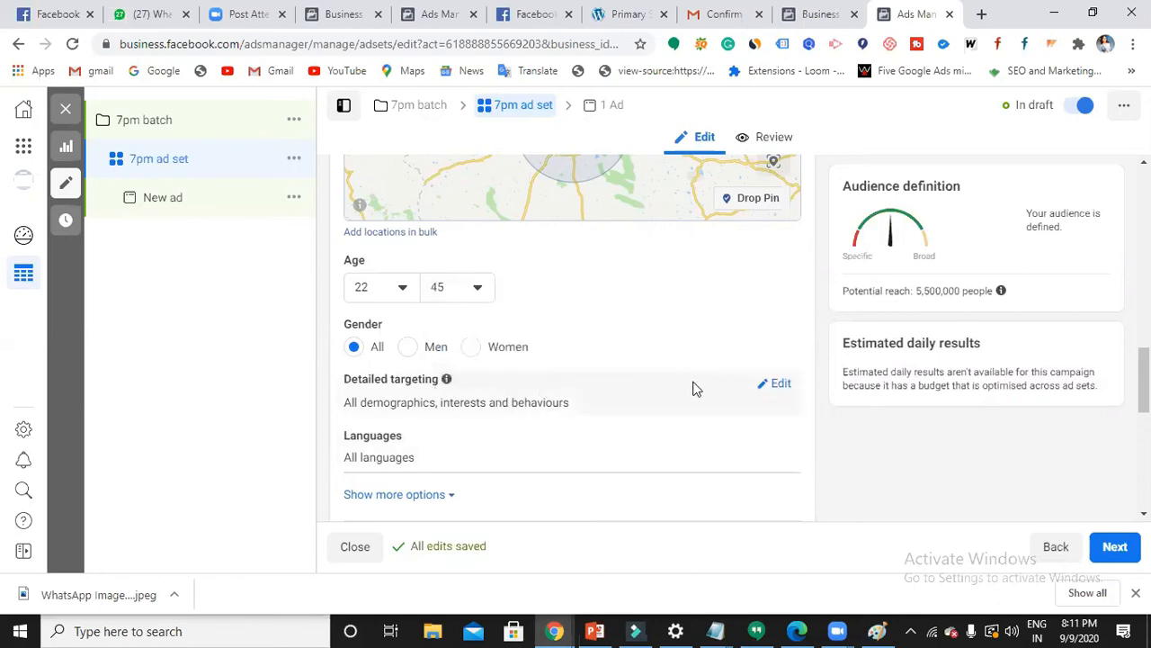
- Browse Detailed targeting and expand Demographics > Relationship > Relationship status
click(760, 386)
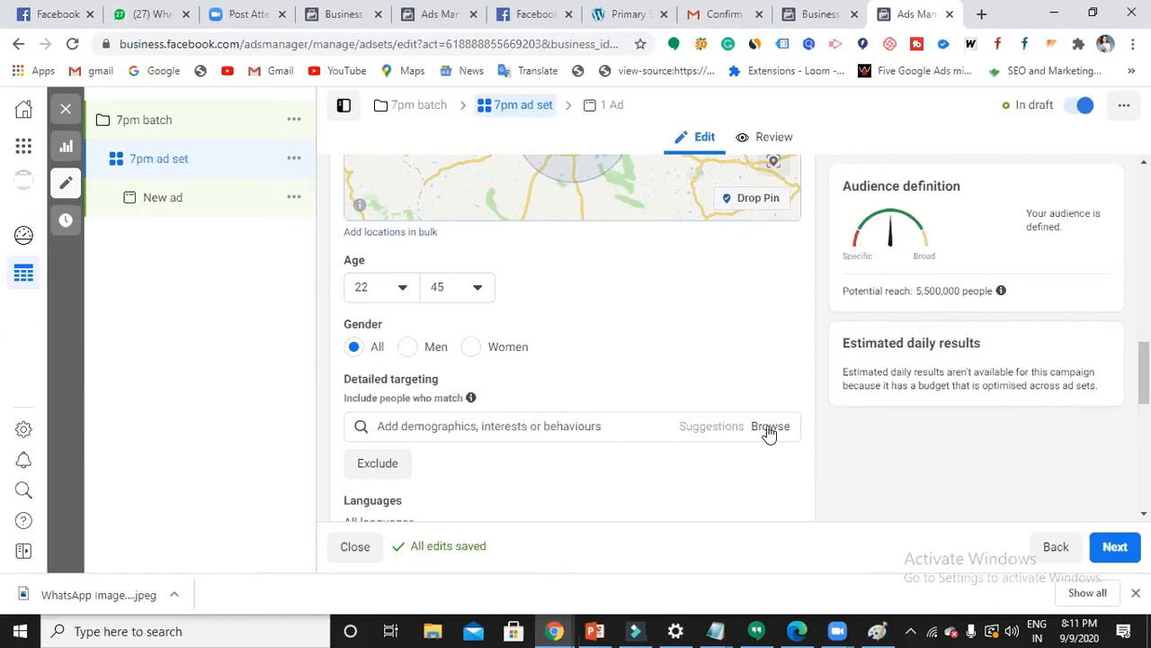
click(770, 431)
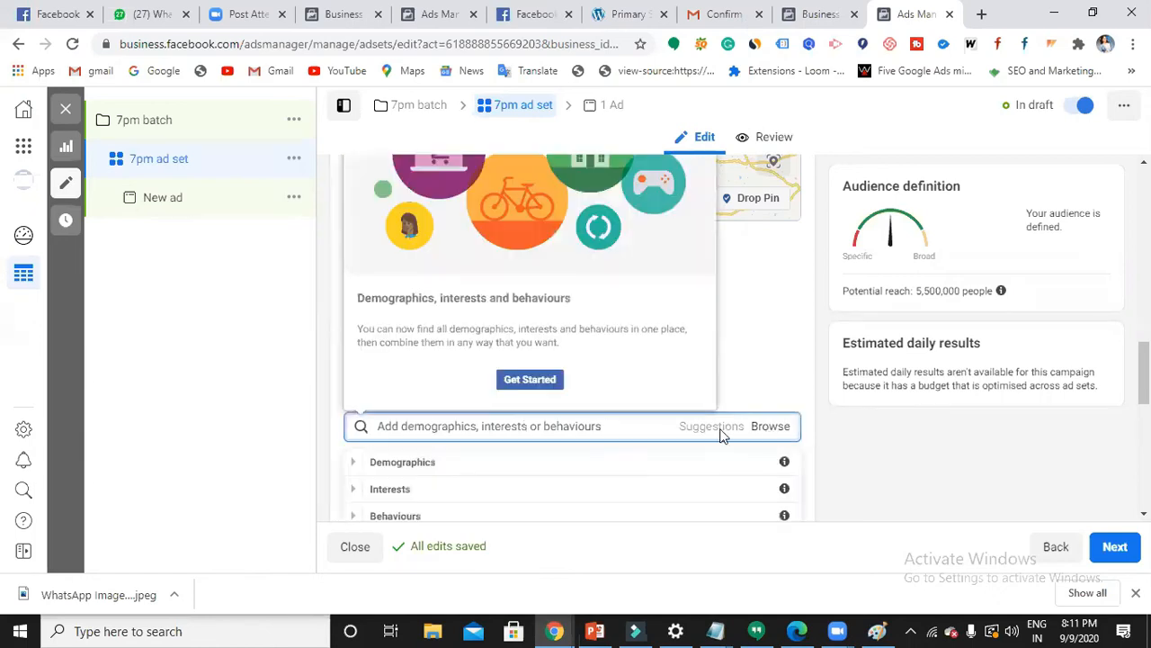
click(450, 463)
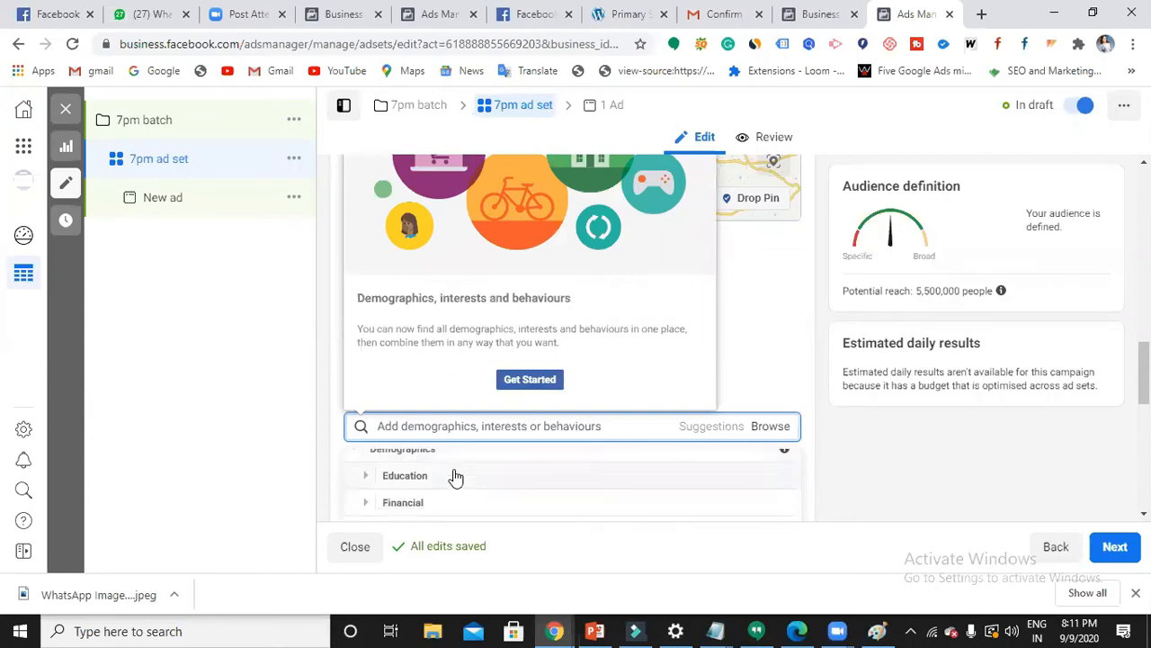
scroll(455, 475, down, 1)
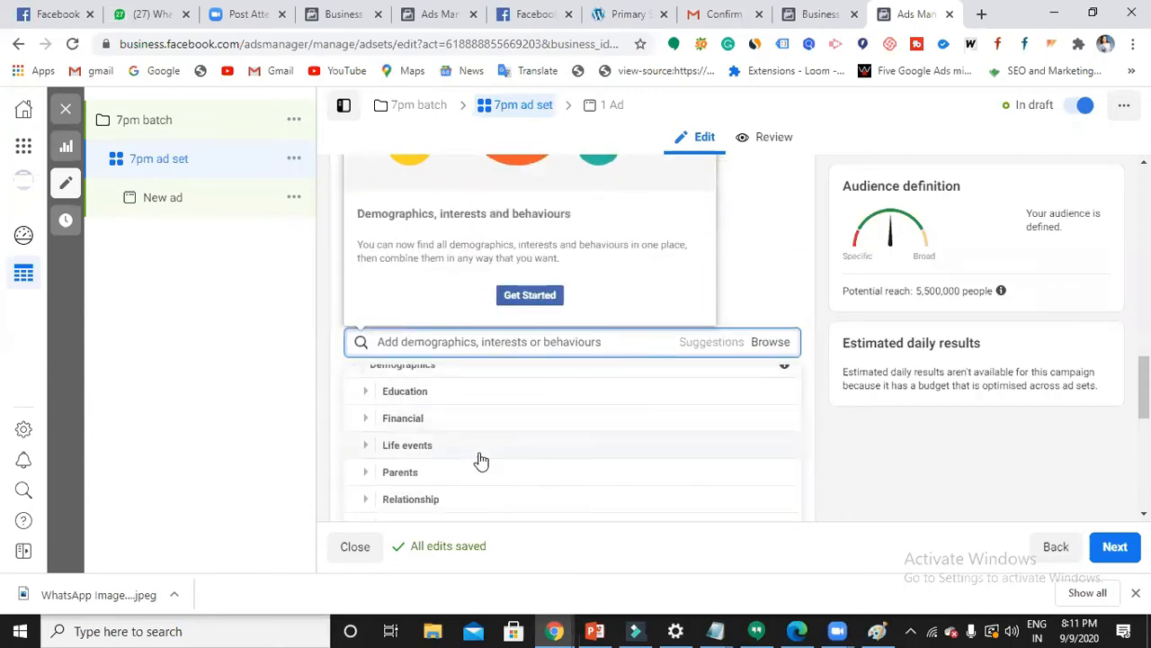
scroll(474, 483, down, 1)
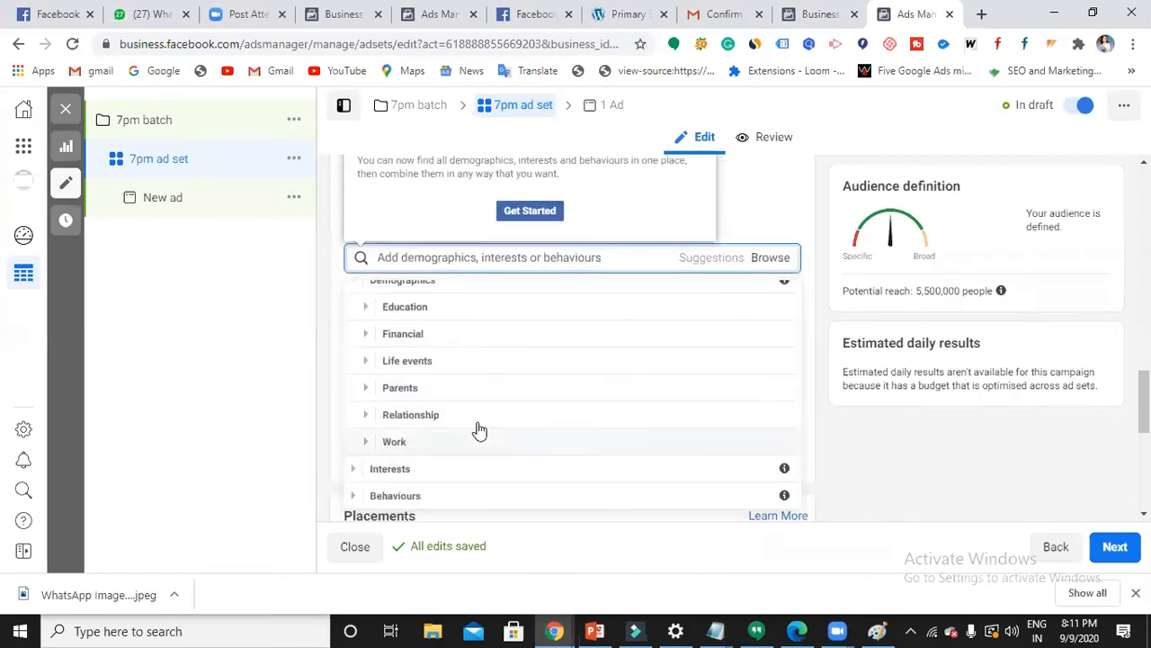
click(474, 414)
click(477, 416)
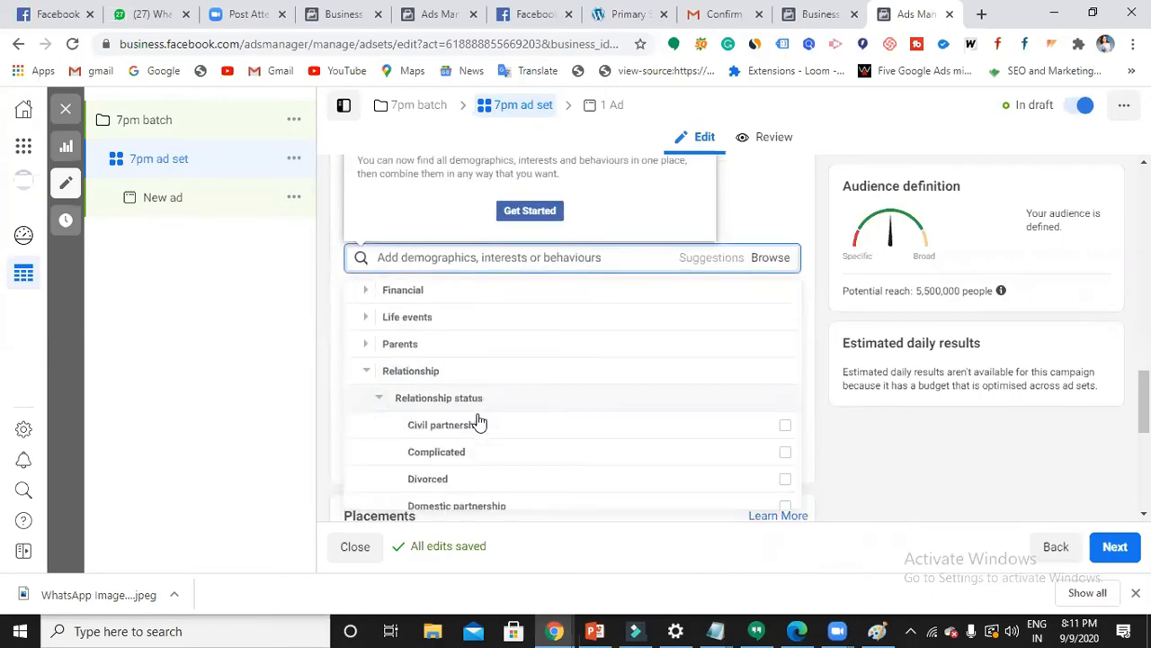
- Expand Work > Industries in the Demographics list
scroll(477, 422, down, 1)
scroll(516, 456, up, 1)
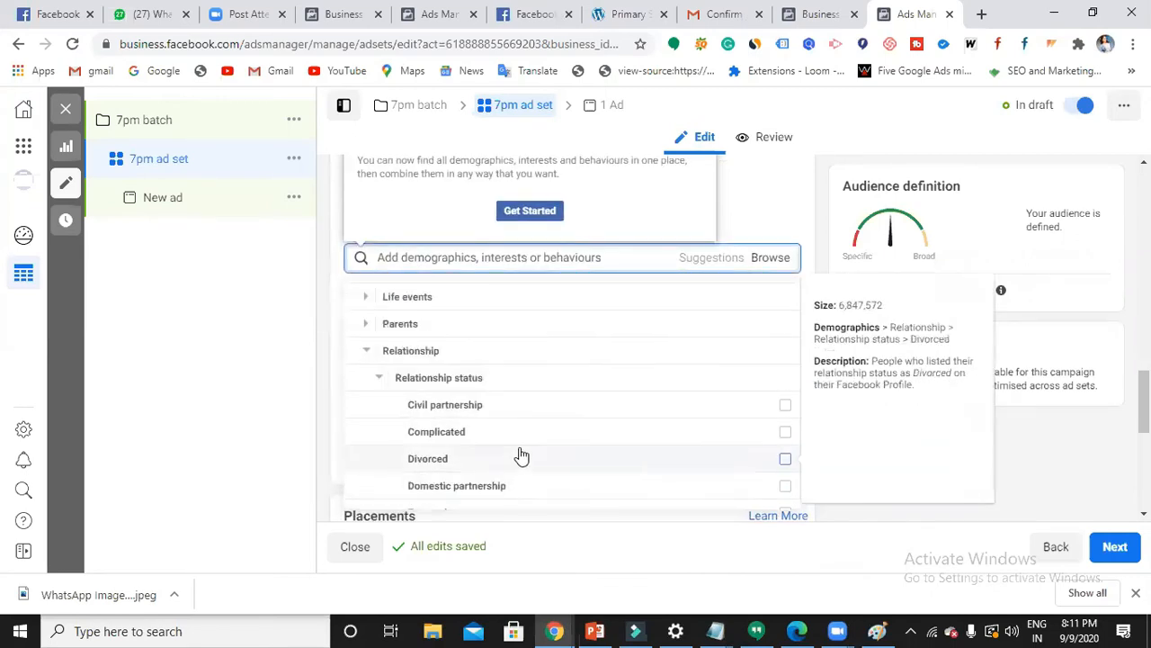
scroll(520, 456, down, 1)
scroll(520, 456, down, 1)
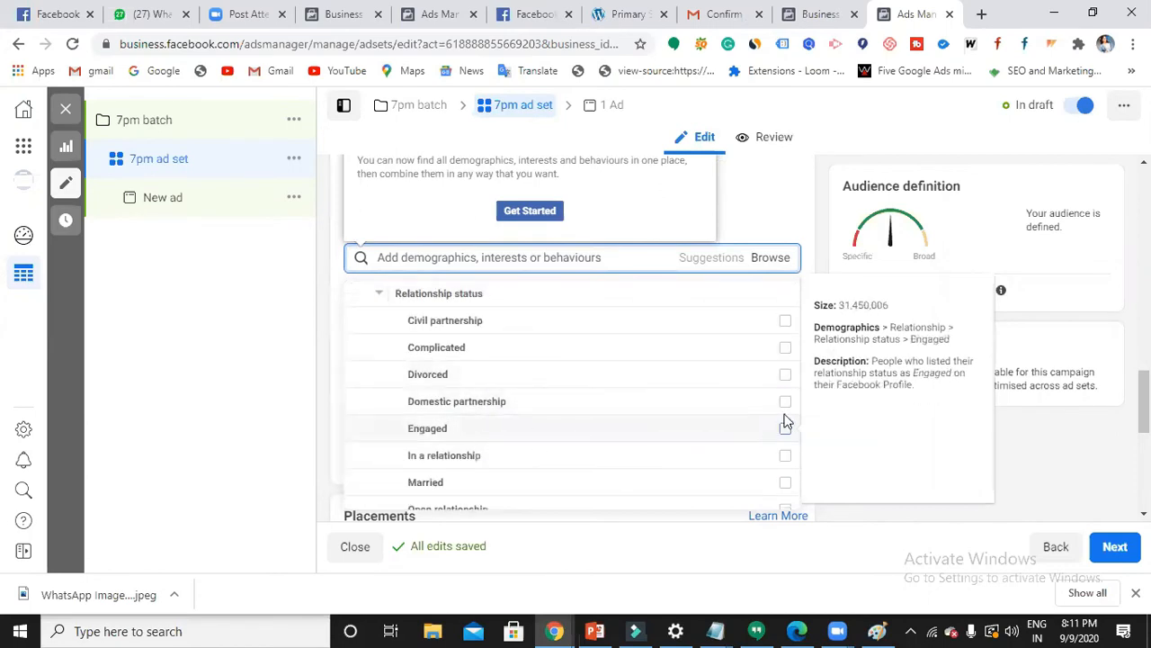
scroll(722, 452, down, 3)
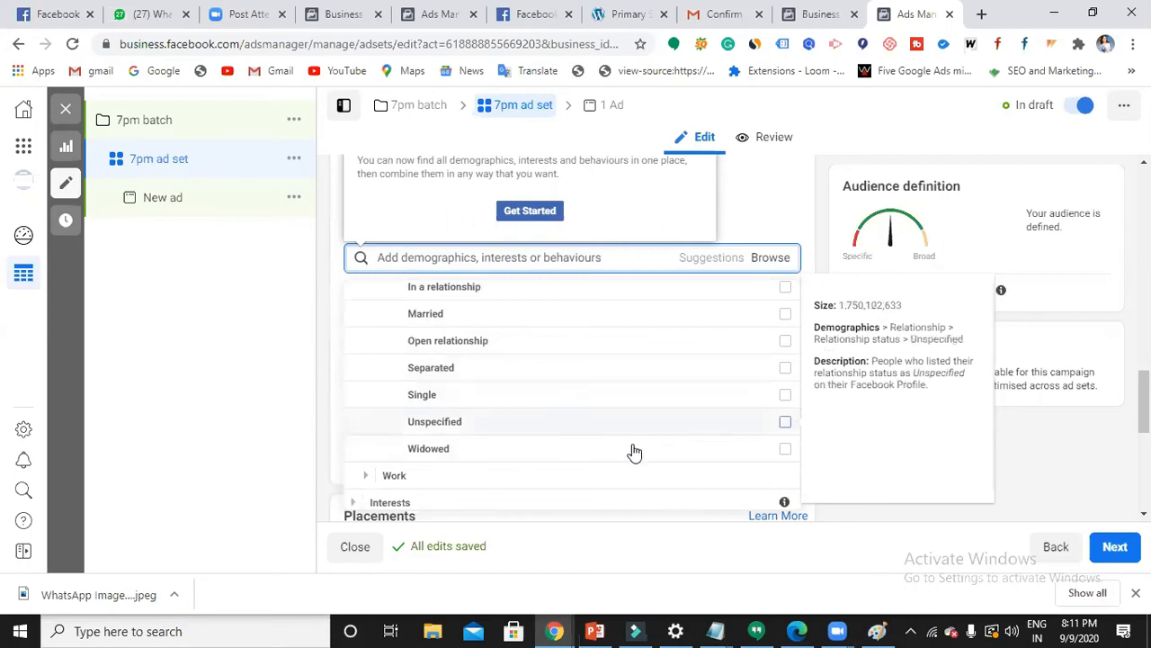
scroll(533, 457, down, 1)
click(534, 454)
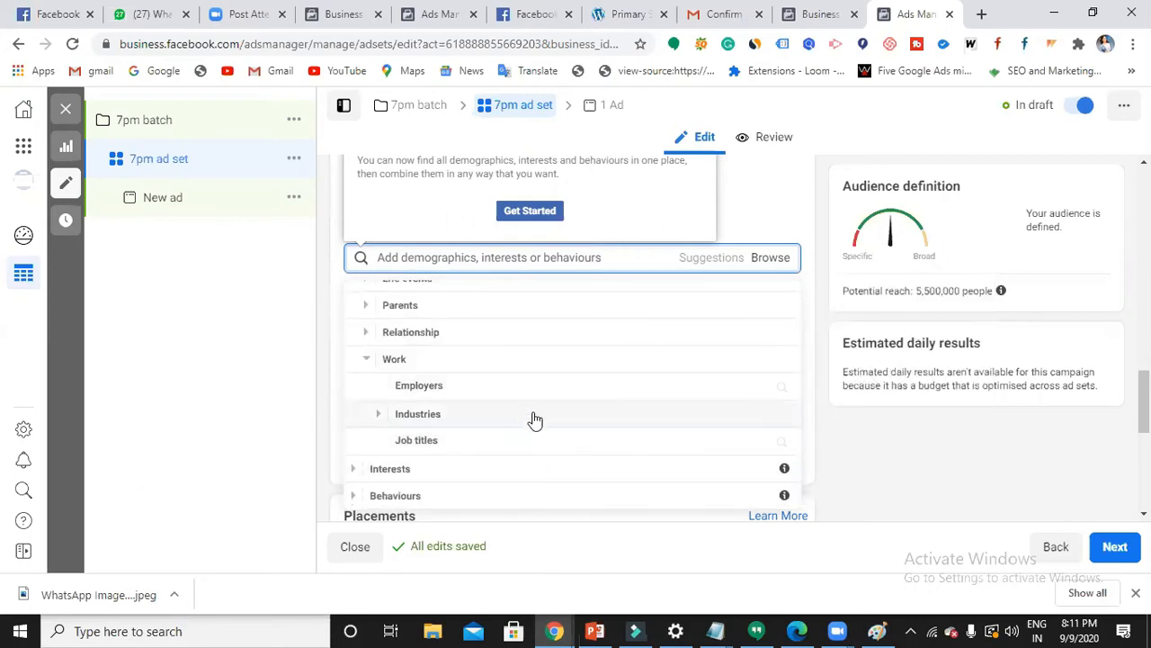
click(534, 416)
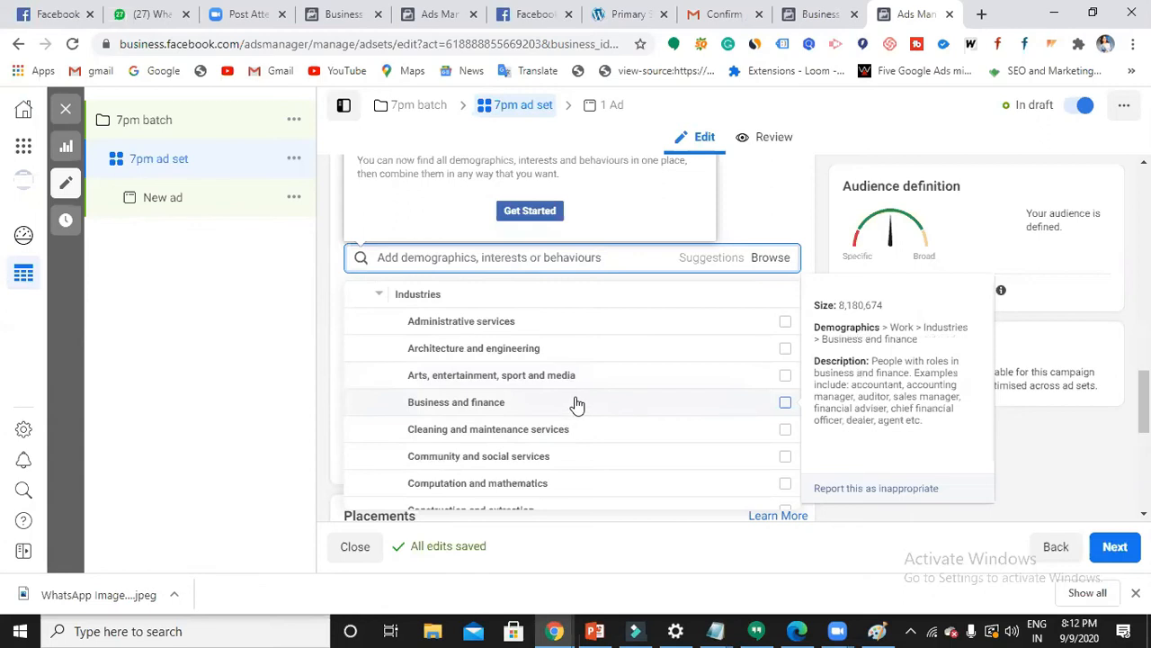
- Tick the Construction and extraction, Education and libraries, and Food and restaurants industries
scroll(573, 404, down, 1)
scroll(578, 406, down, 2)
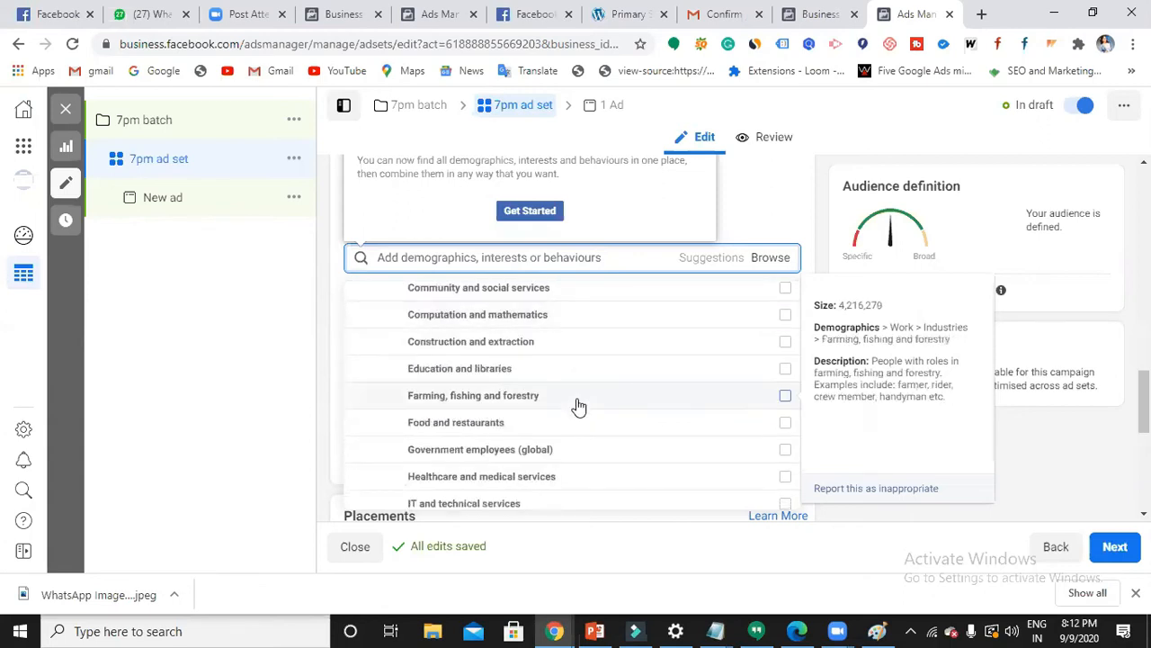
click(785, 344)
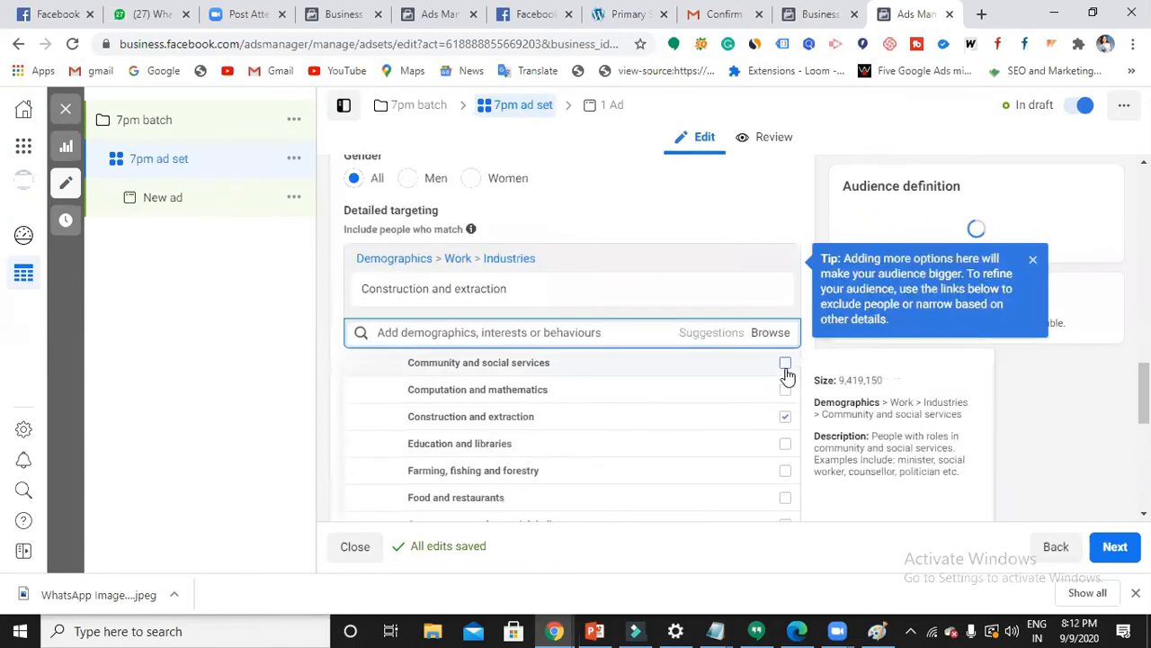
click(785, 445)
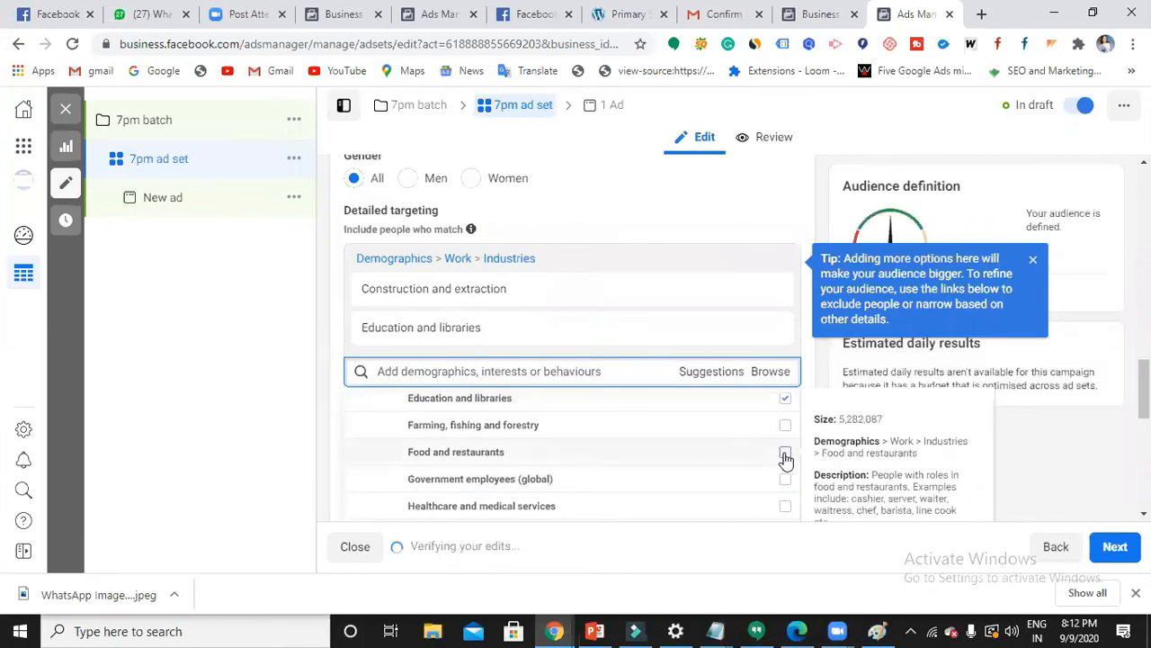
click(785, 455)
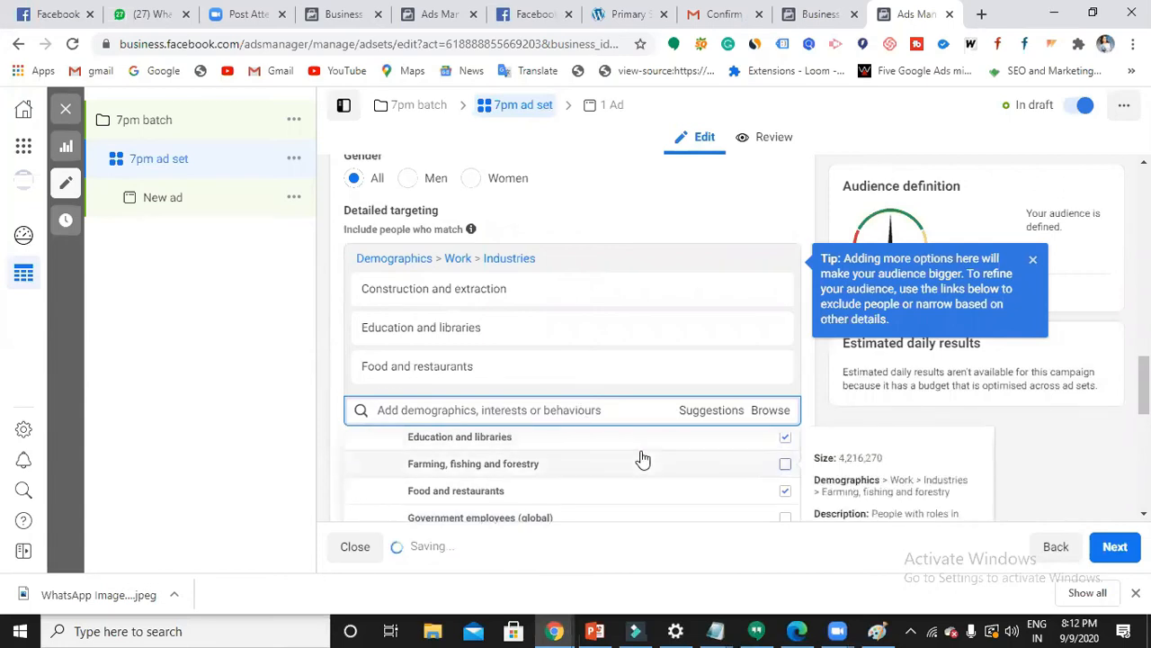
- Expand the Interests category in the Browse list
scroll(589, 452, down, 5)
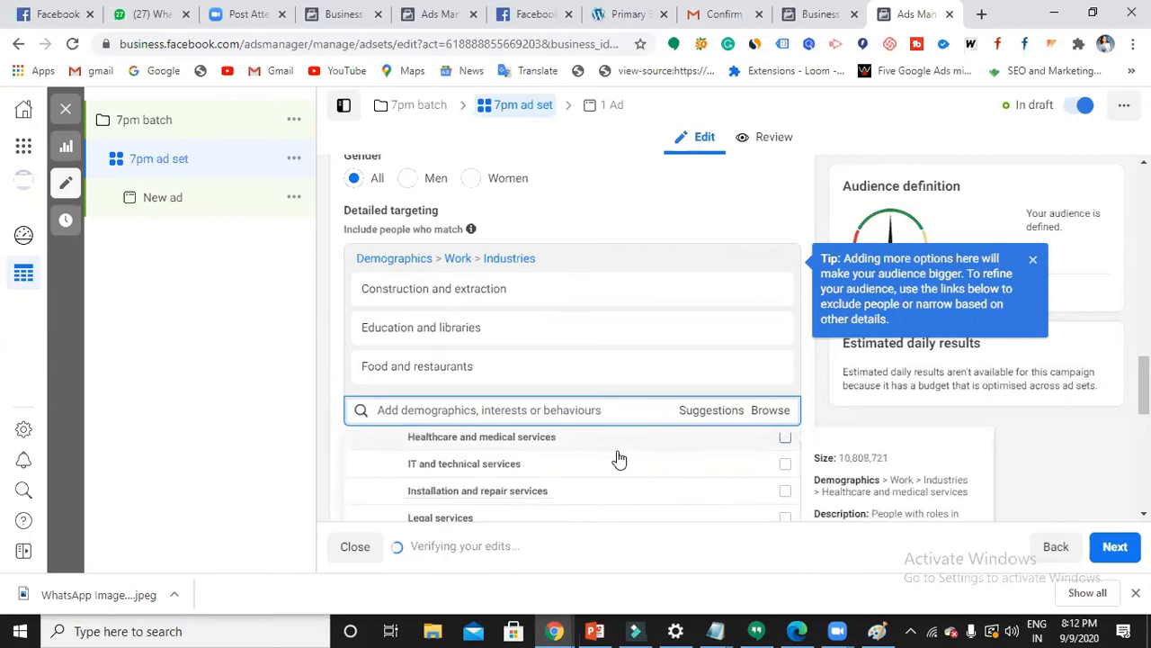
scroll(628, 399, down, 3)
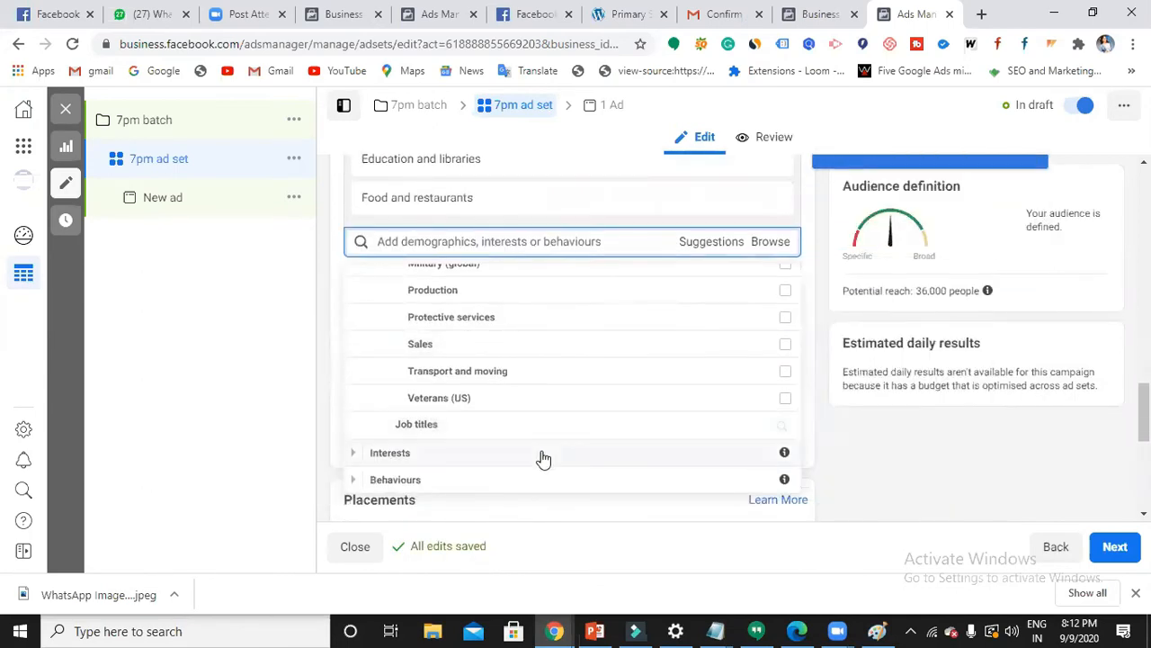
click(543, 457)
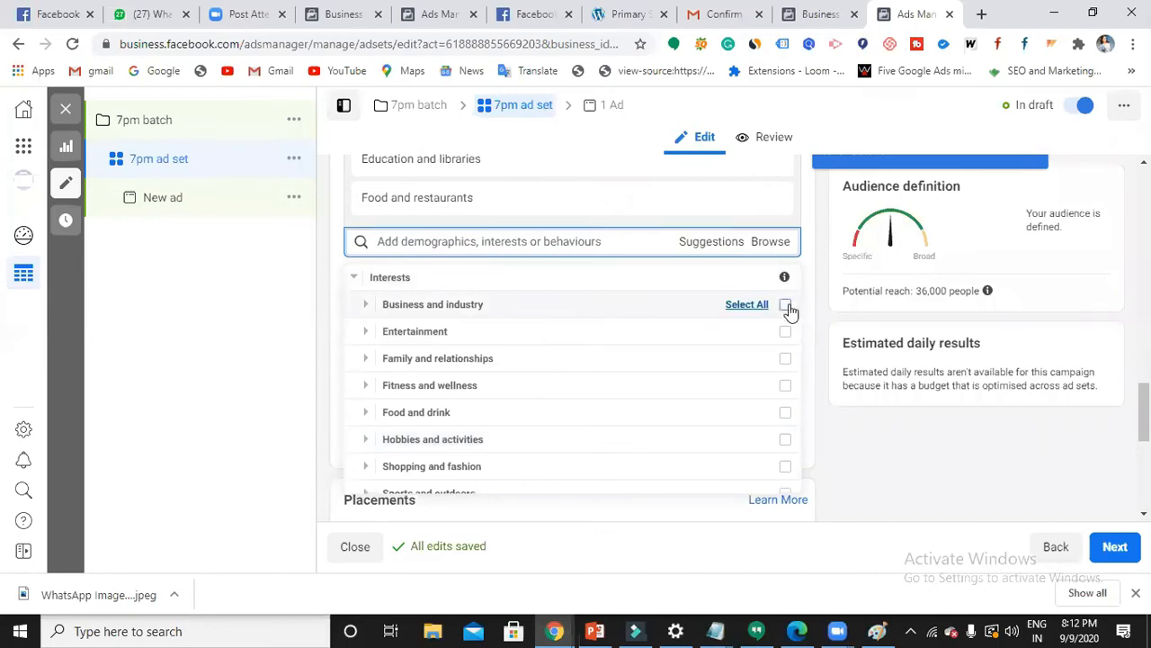
- Add Advertising from Interests > Business and industry to the targeting
click(452, 306)
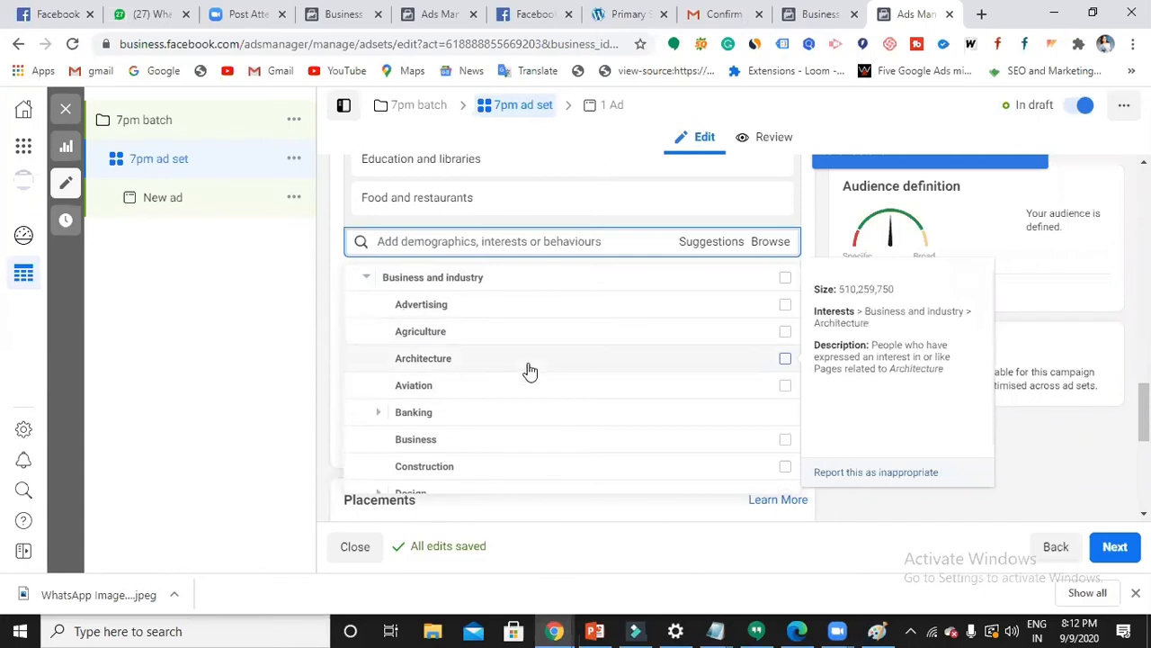
click(785, 309)
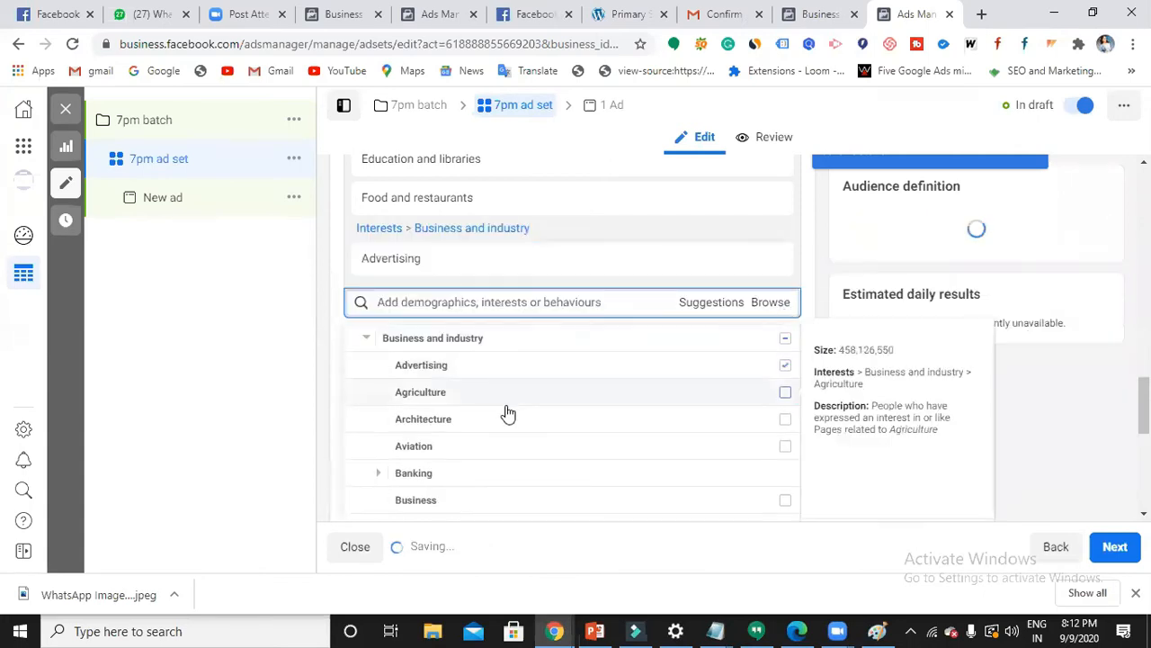
scroll(506, 427, down, 2)
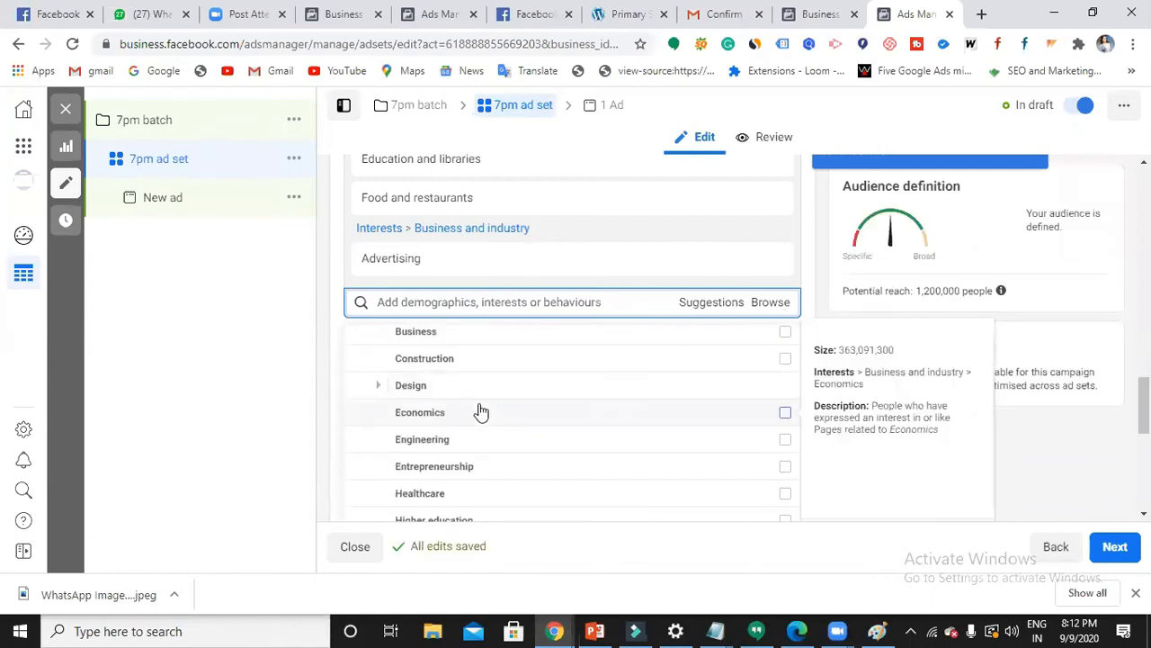
scroll(481, 412, up, 1)
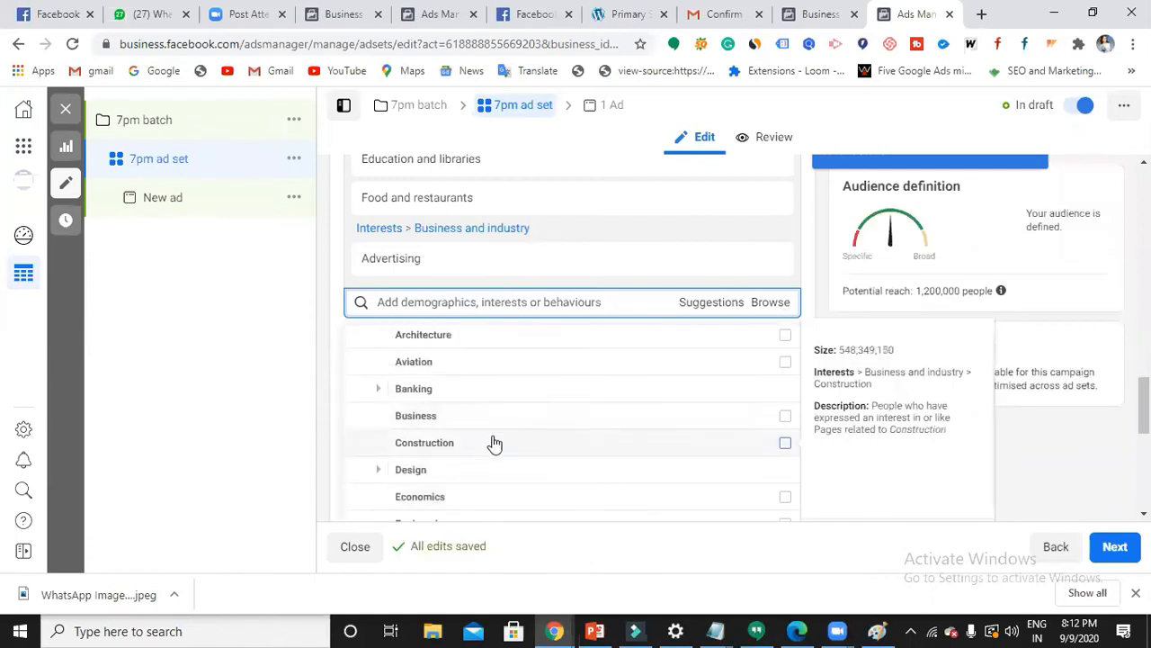
scroll(494, 443, down, 1)
- Expand Design and add the Fashion design and Interior design interests
click(480, 390)
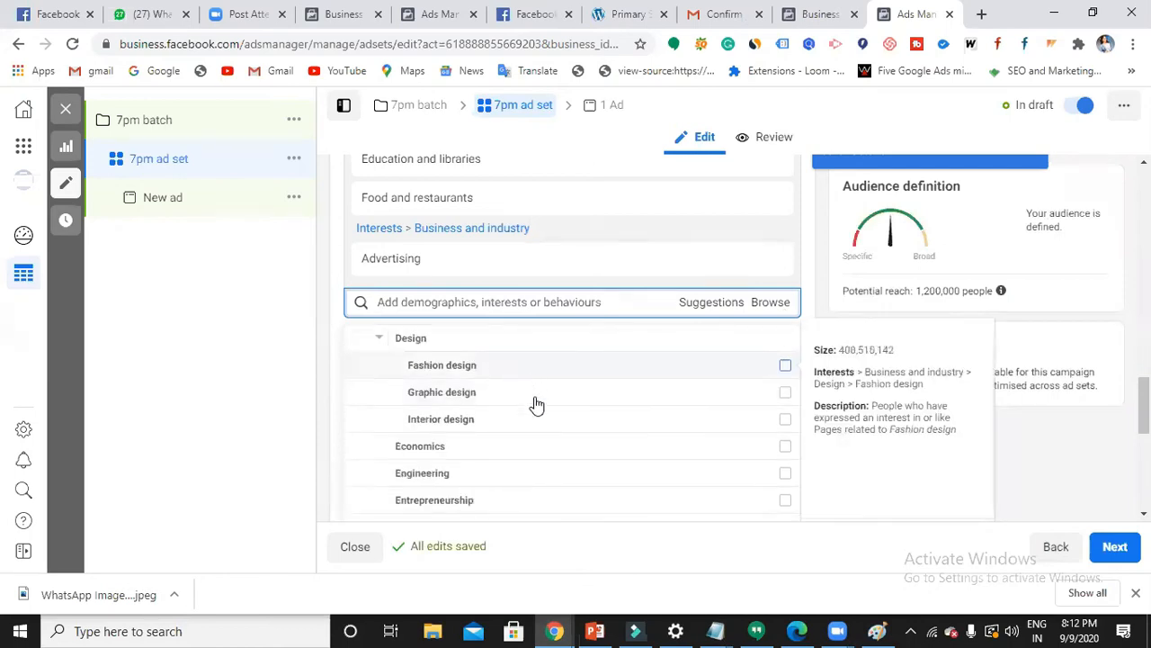
click(785, 369)
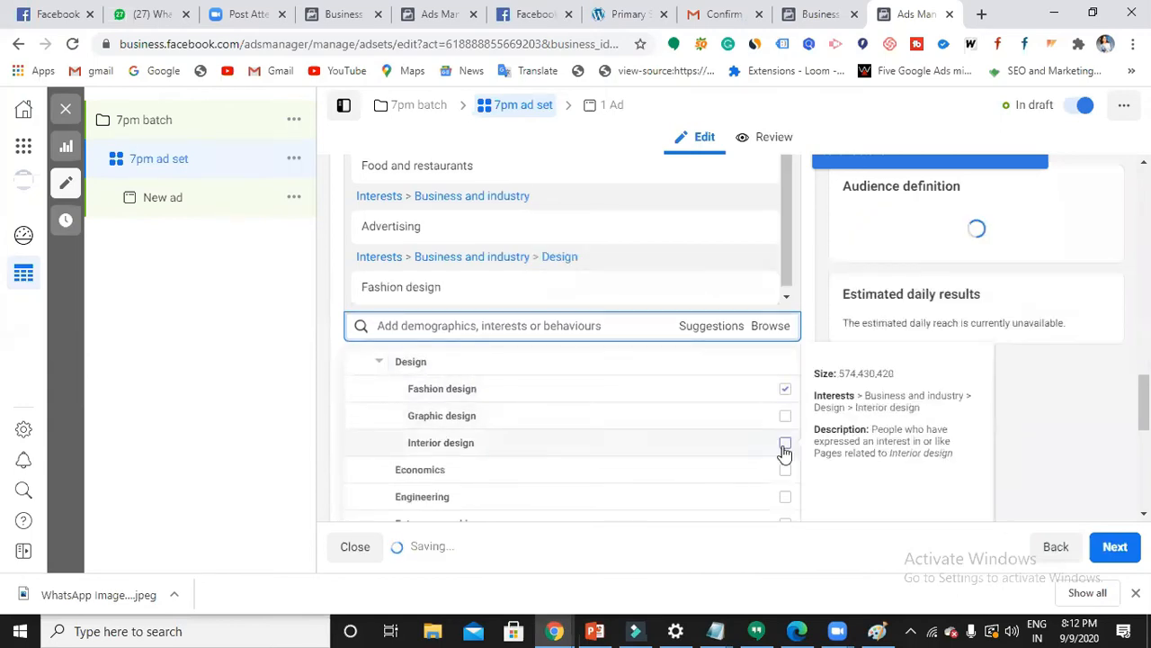
click(784, 447)
scroll(510, 390, down, 2)
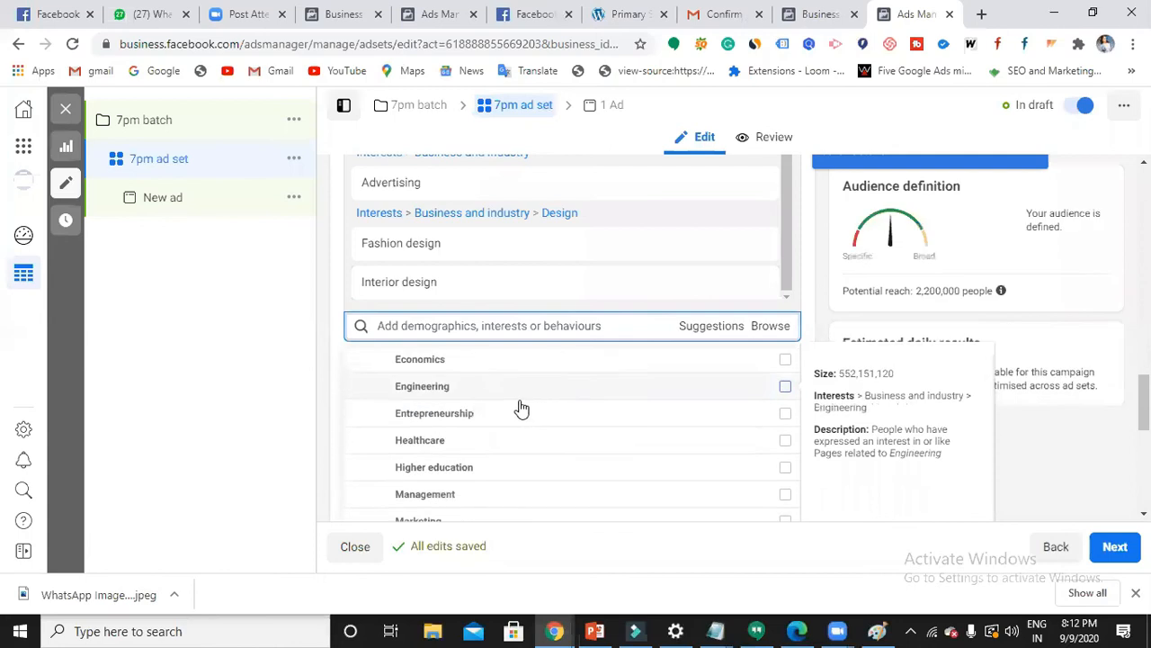
scroll(522, 414, down, 5)
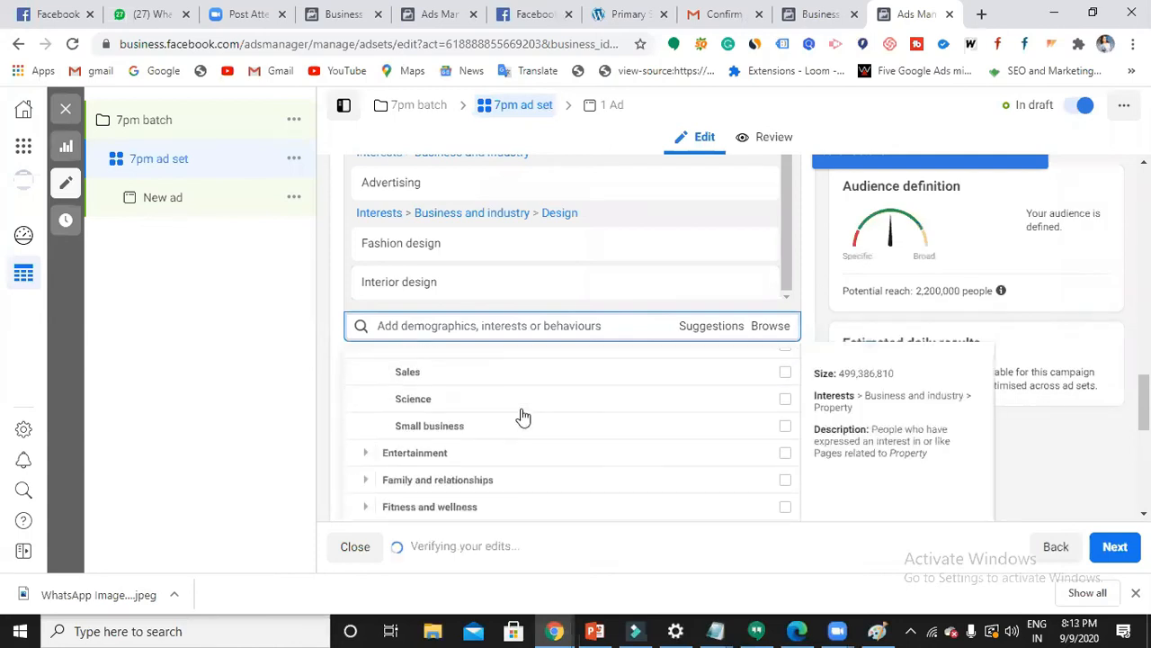
scroll(522, 416, down, 6)
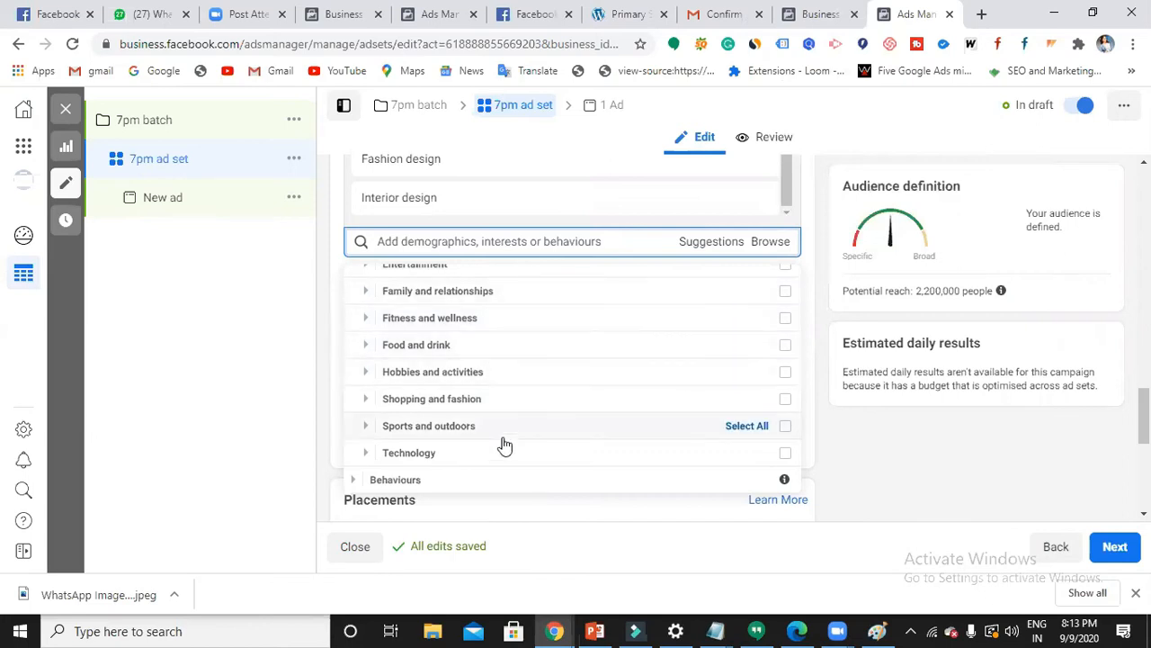
- Browse Behaviours > Digital activities, then tick Frequent travellers under Behaviours > Travel
scroll(495, 454, down, 1)
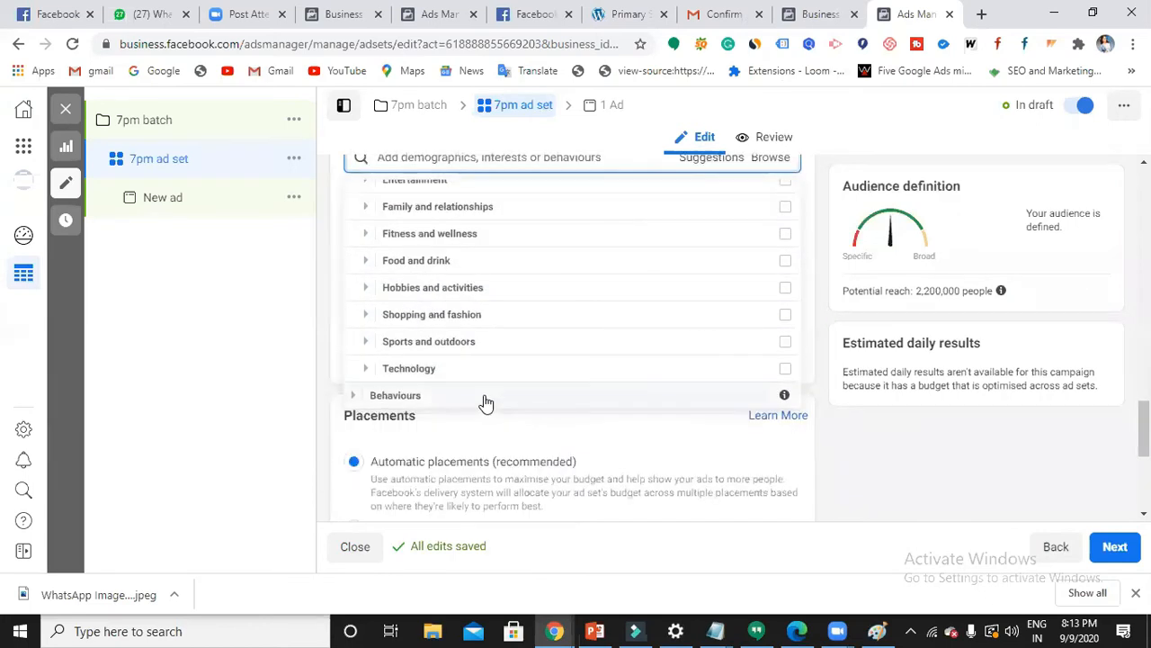
click(486, 402)
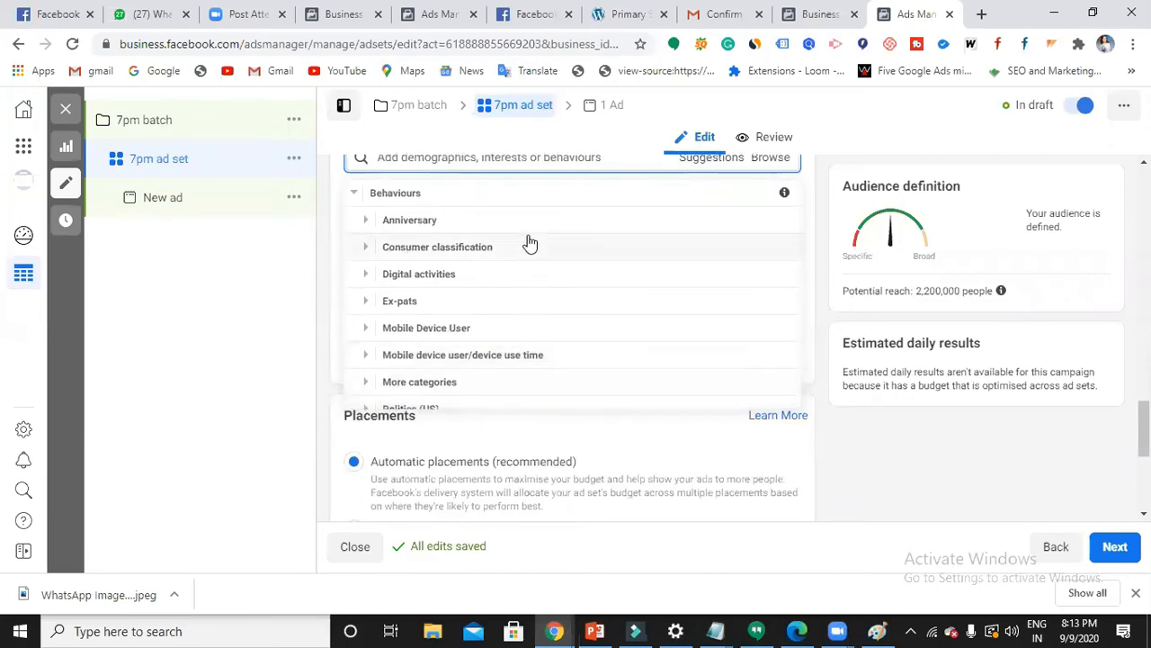
click(496, 272)
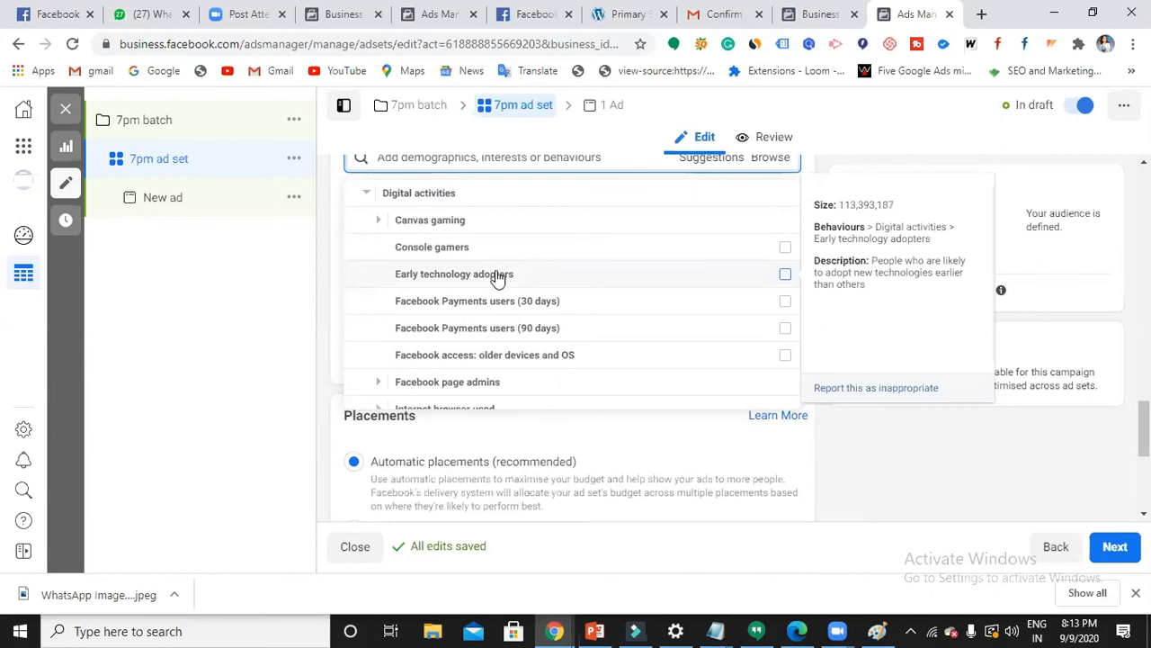
scroll(496, 275, down, 5)
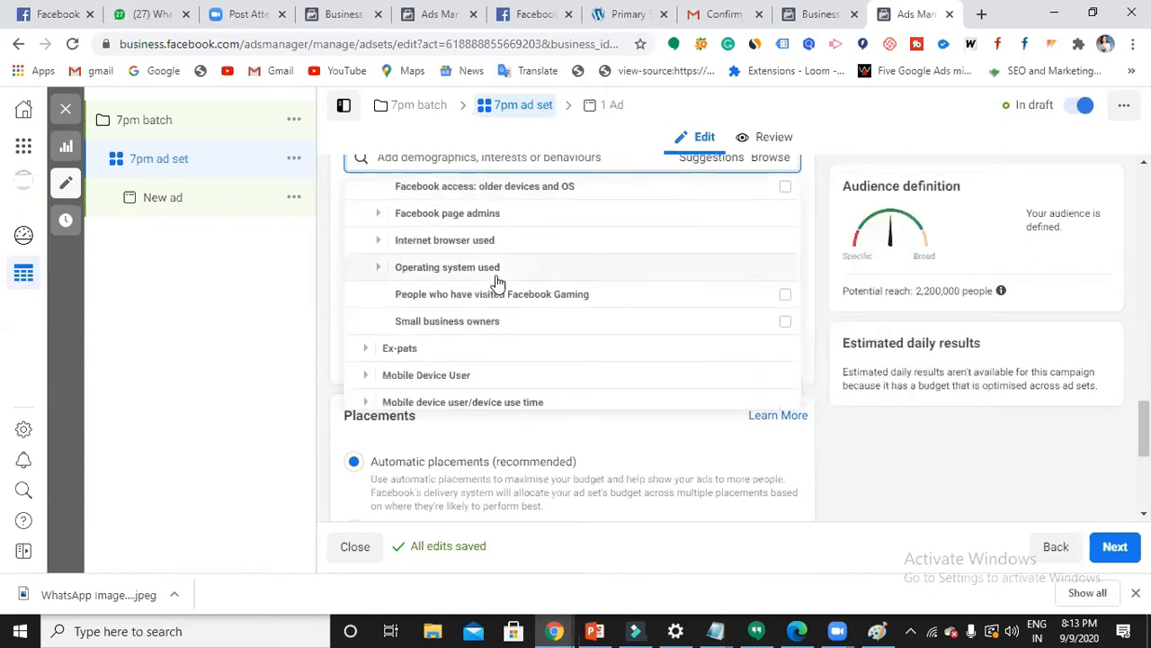
scroll(497, 282, down, 1)
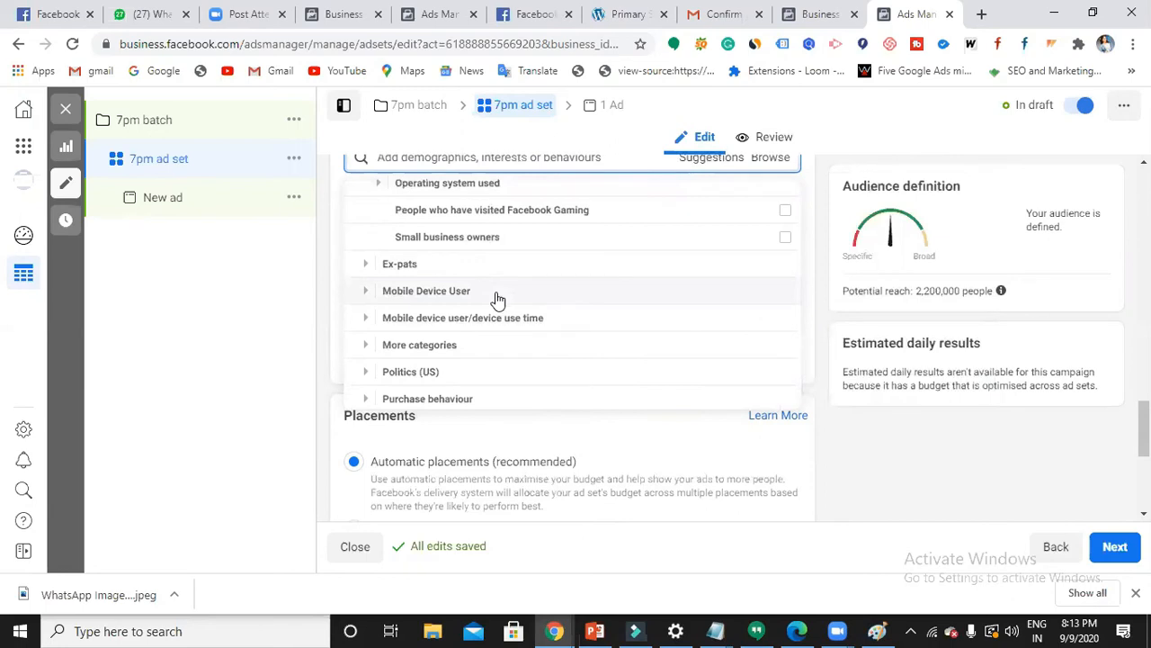
scroll(497, 299, down, 1)
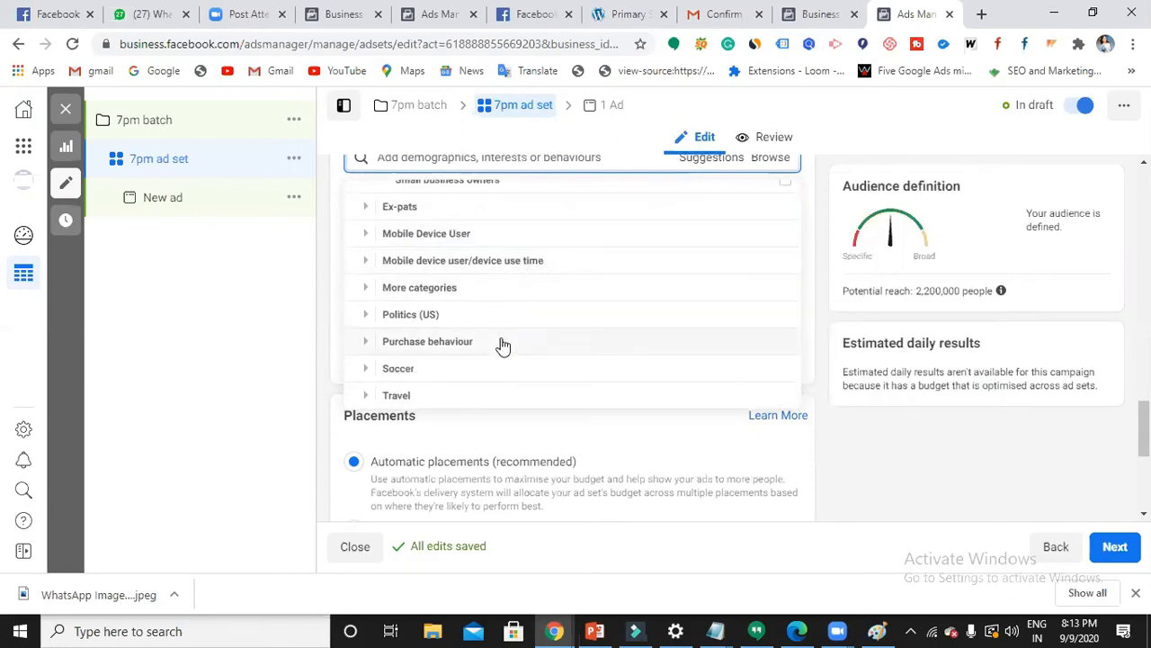
scroll(501, 338, down, 1)
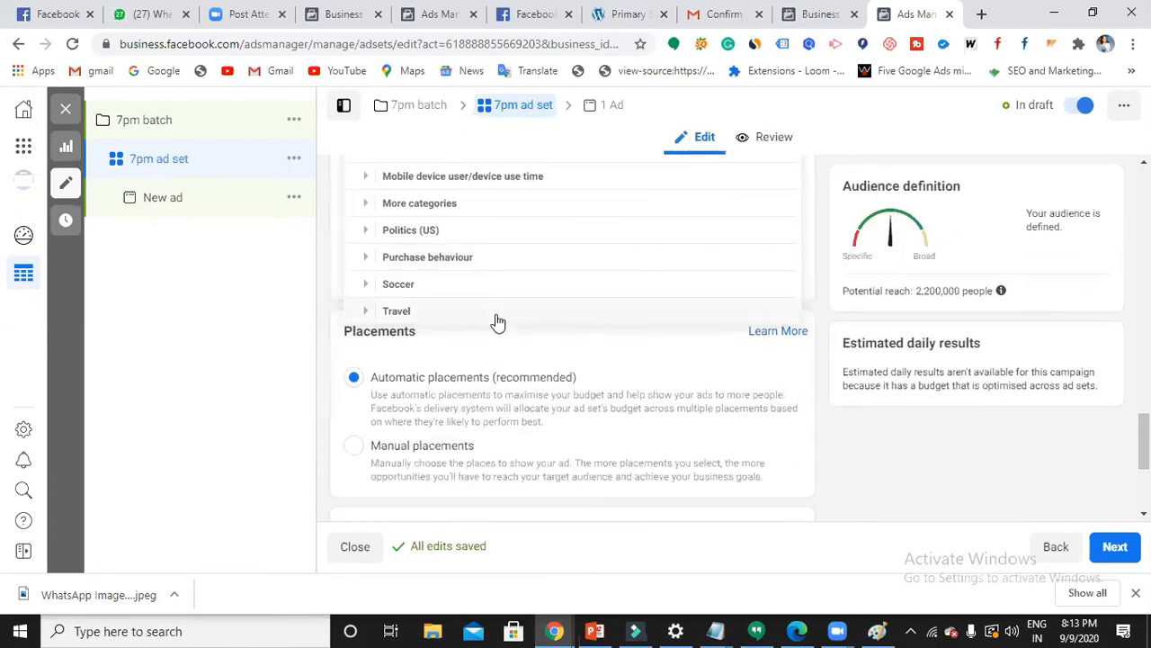
click(497, 313)
scroll(710, 449, up, 1)
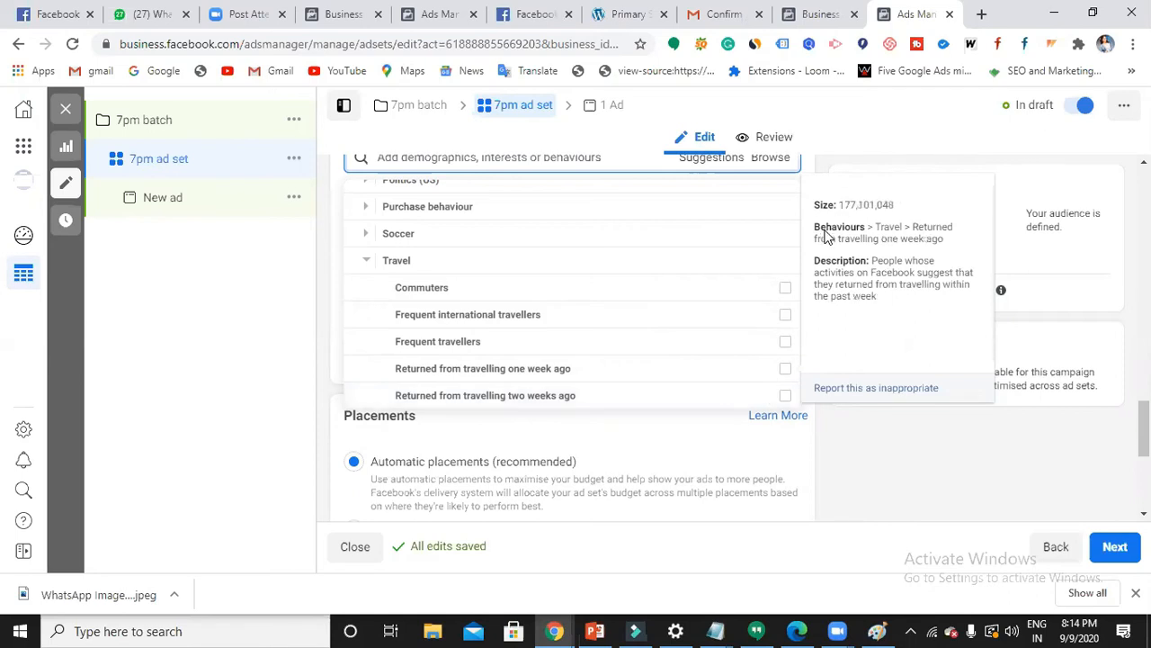
click(785, 344)
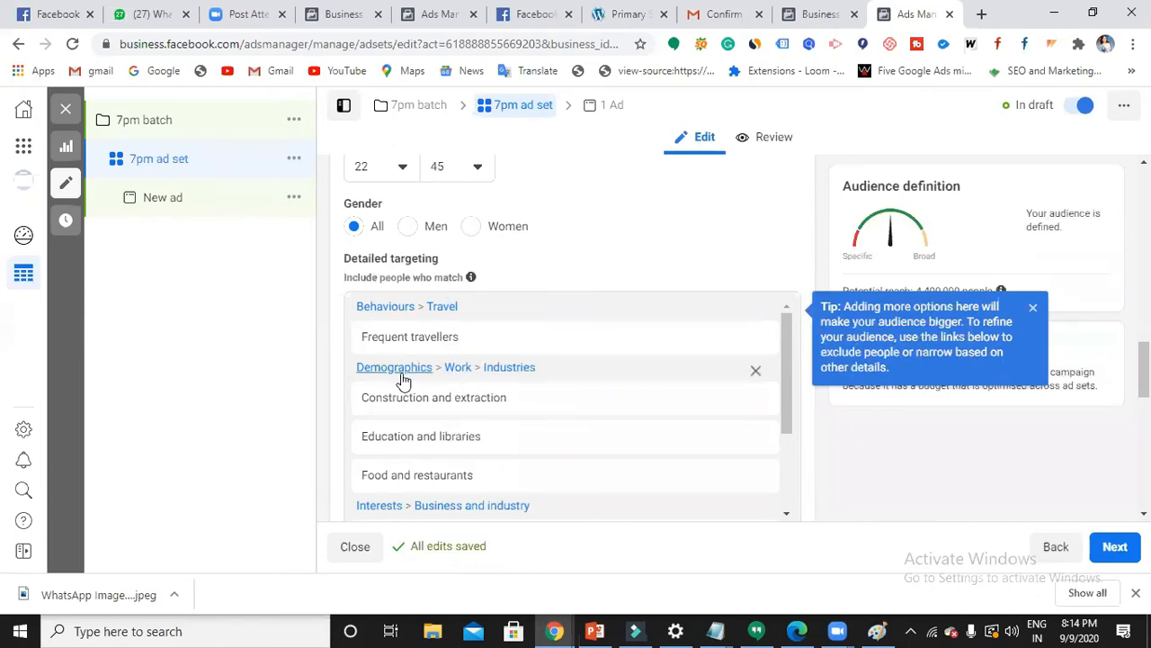
scroll(403, 382, down, 3)
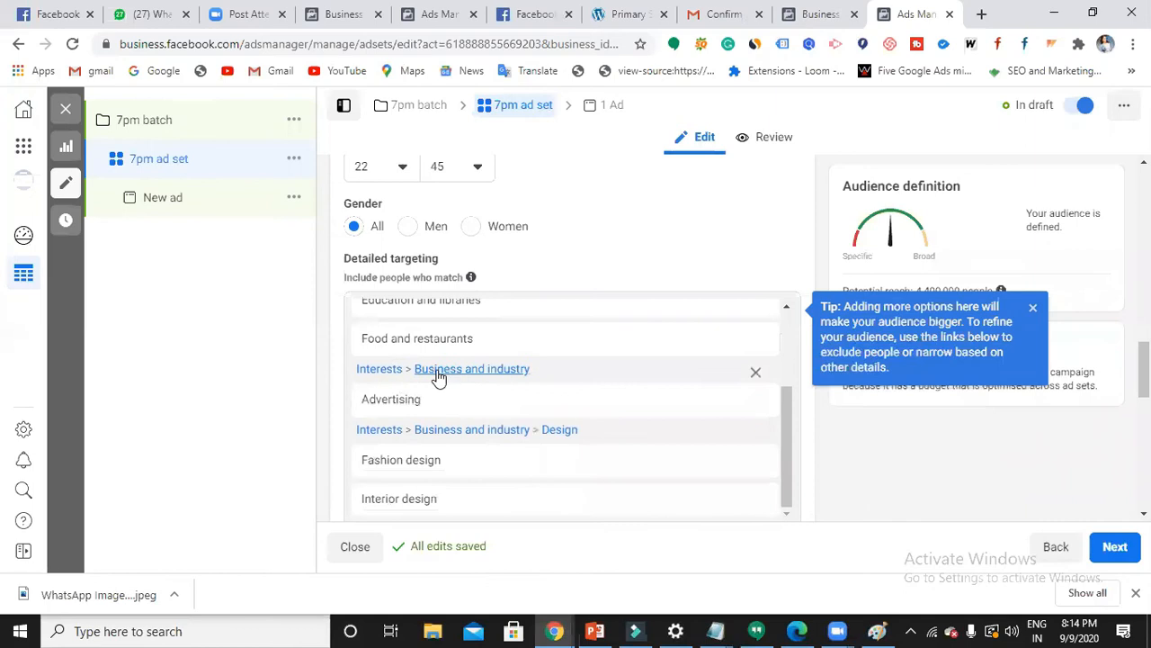
scroll(406, 387, down, 1)
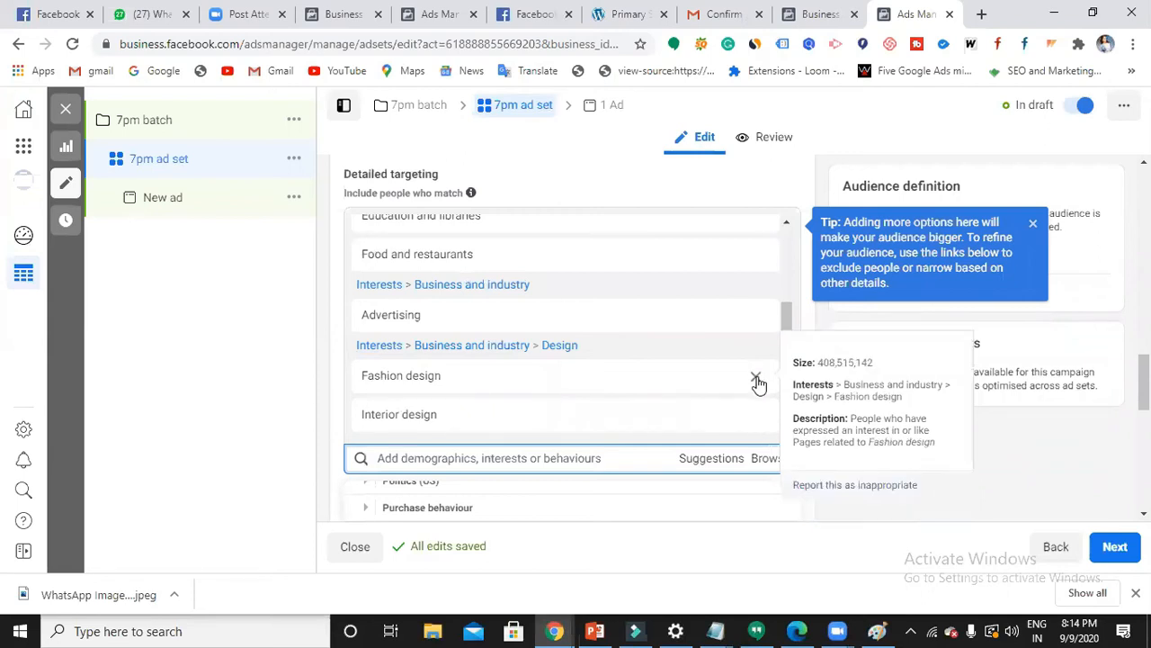
scroll(758, 382, down, 3)
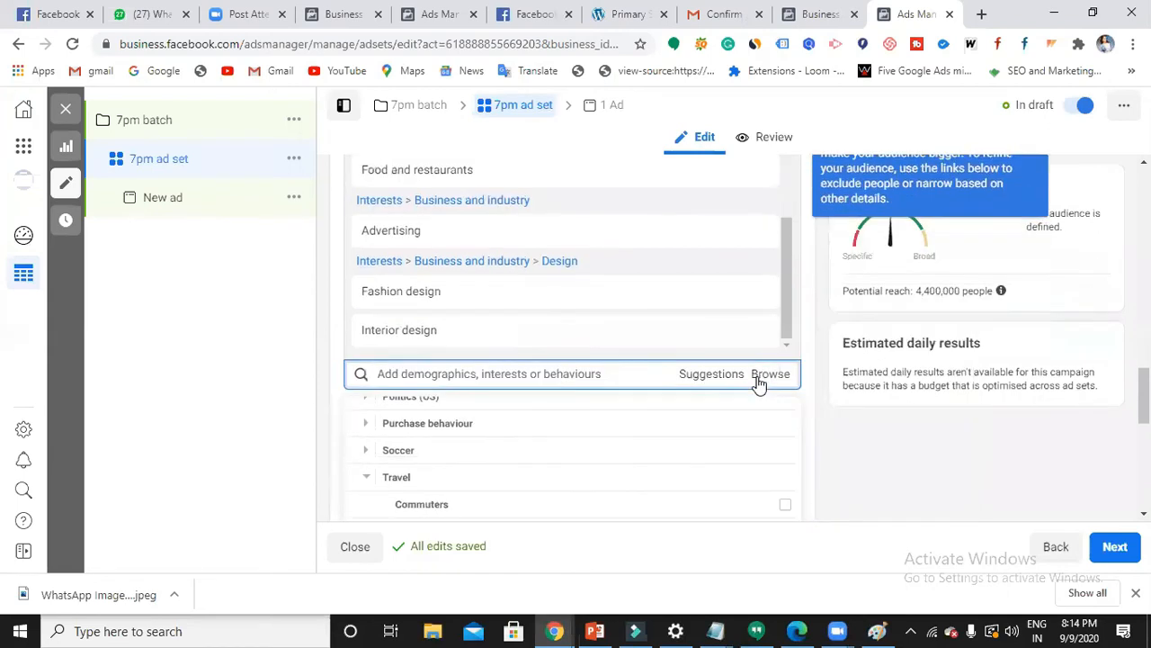
scroll(758, 387, down, 2)
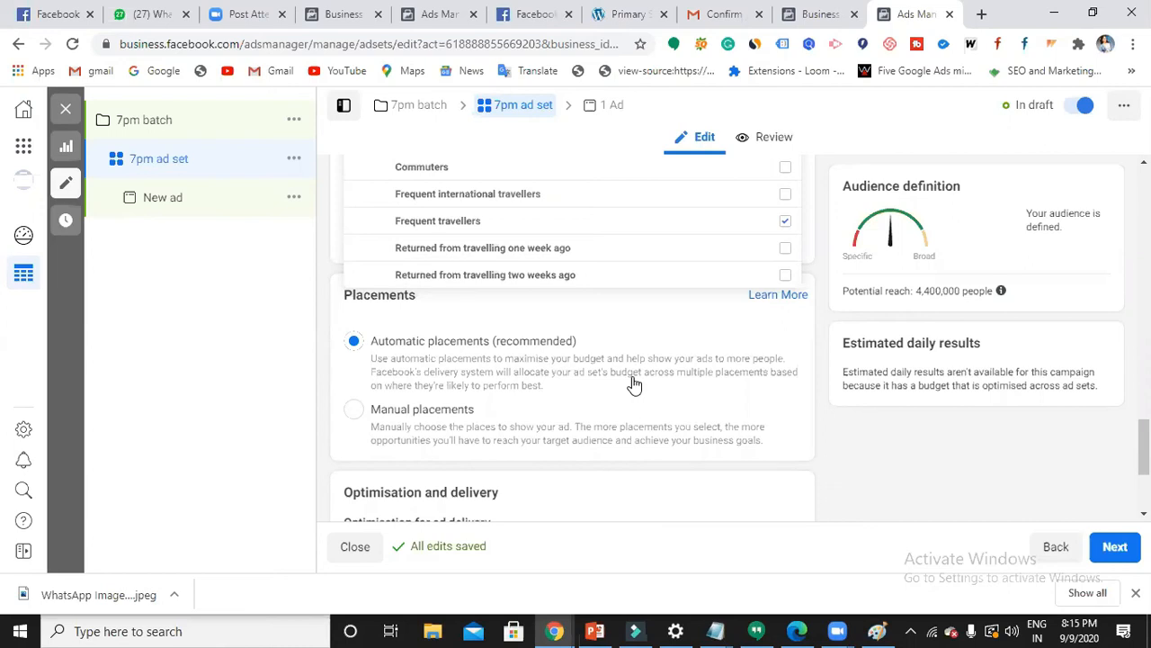
- Switch to Manual placements and review the Platforms and Feeds/Stories placement options
click(353, 412)
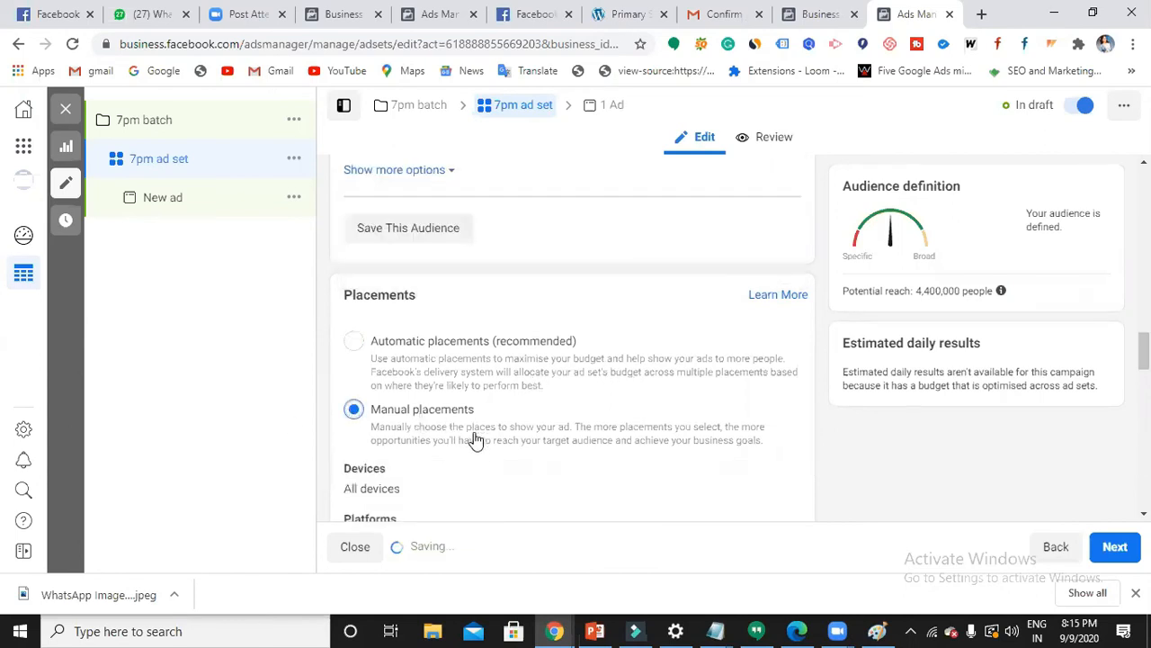
scroll(482, 450, down, 4)
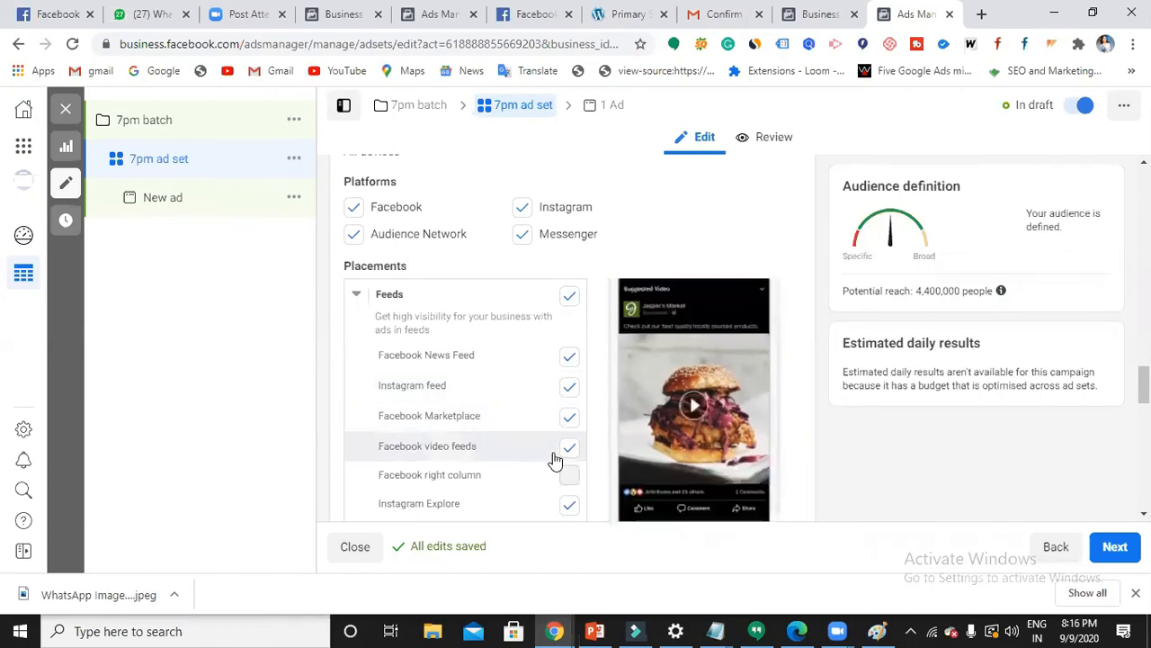
scroll(562, 460, down, 3)
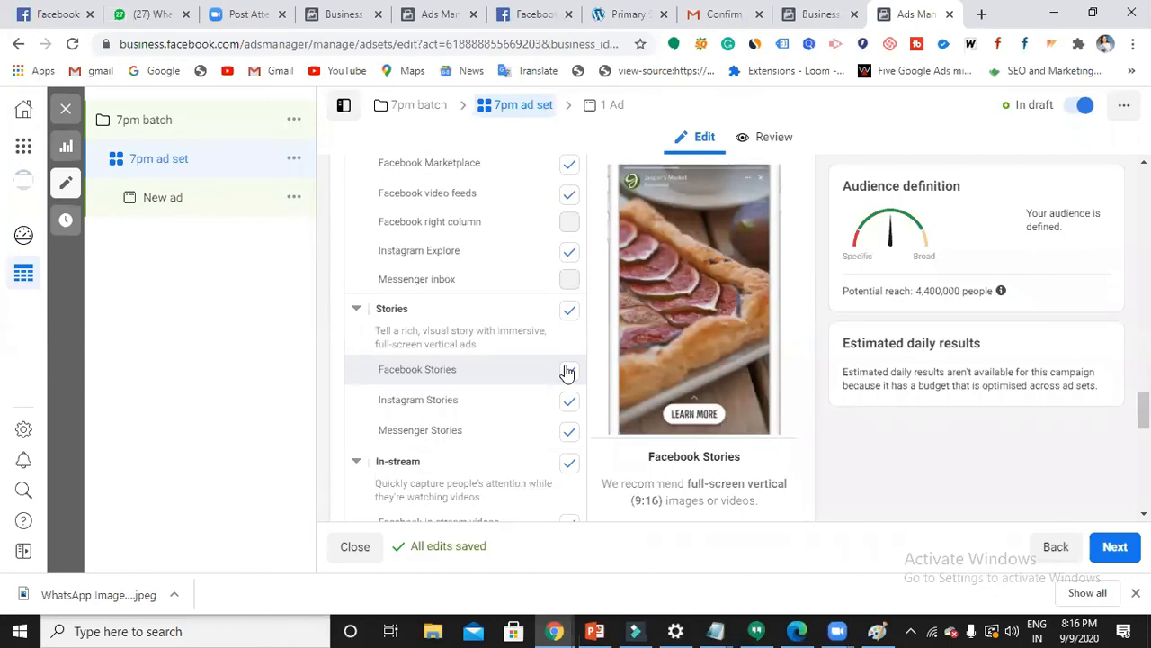
click(568, 372)
click(568, 372)
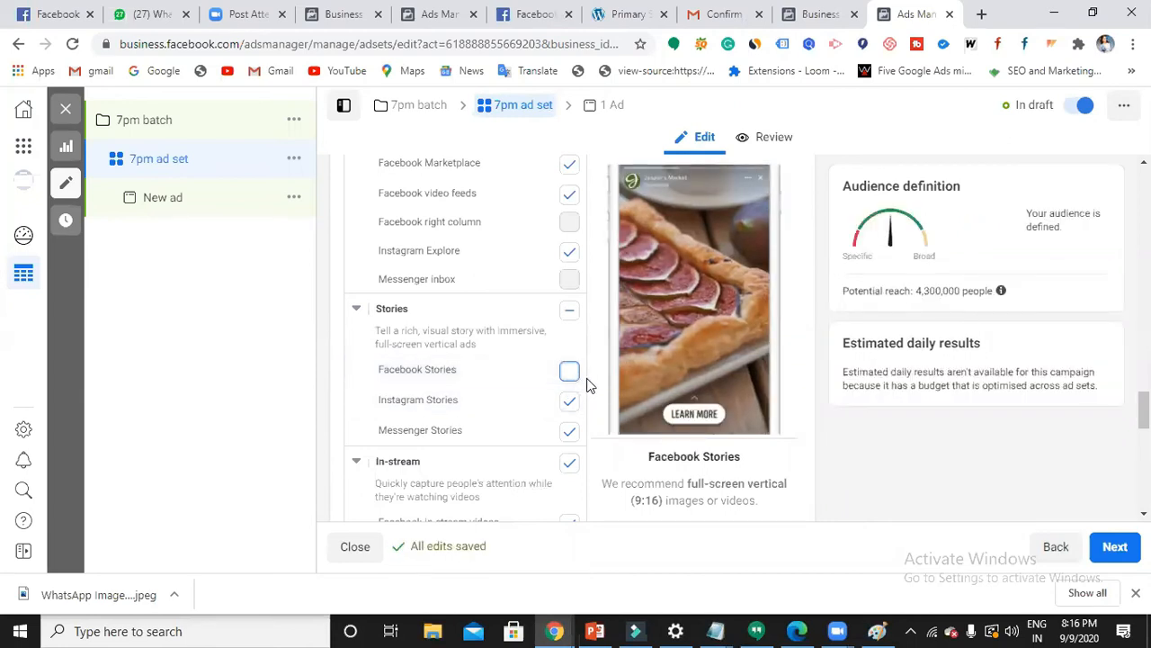
click(571, 376)
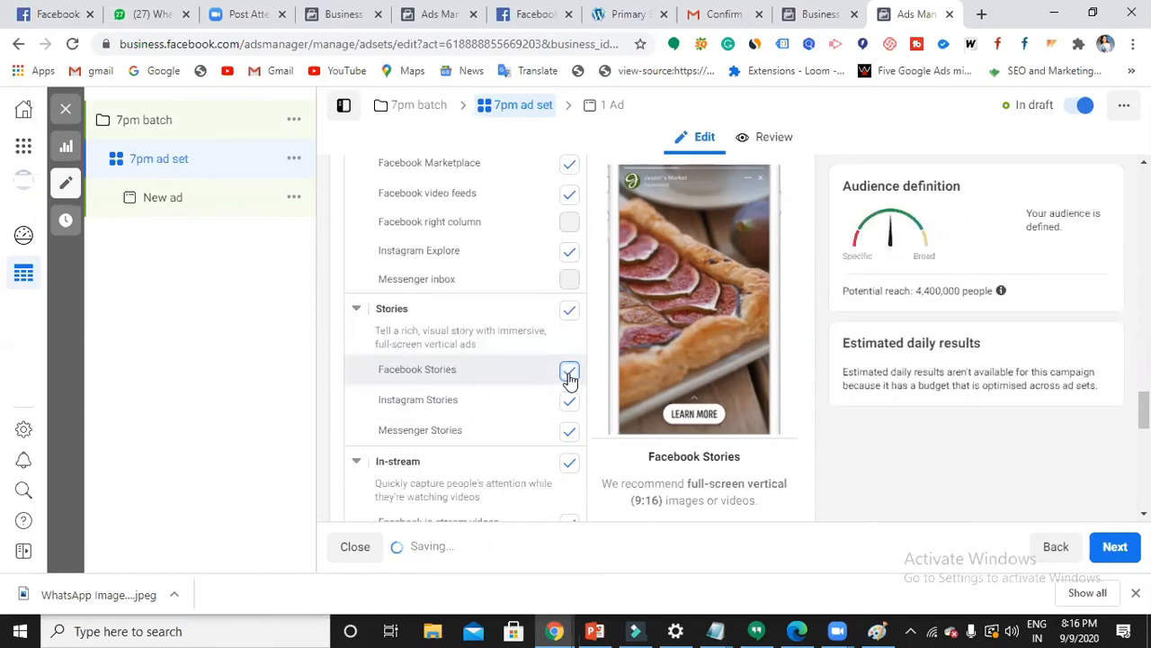
scroll(569, 379, down, 1)
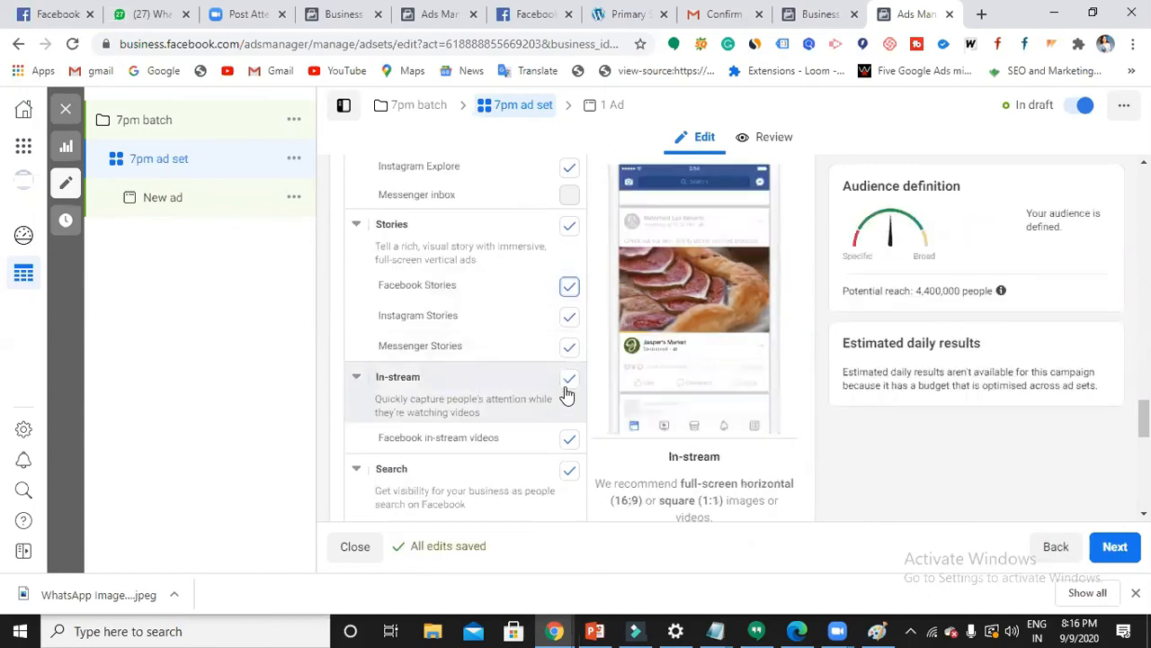
scroll(502, 426, down, 1)
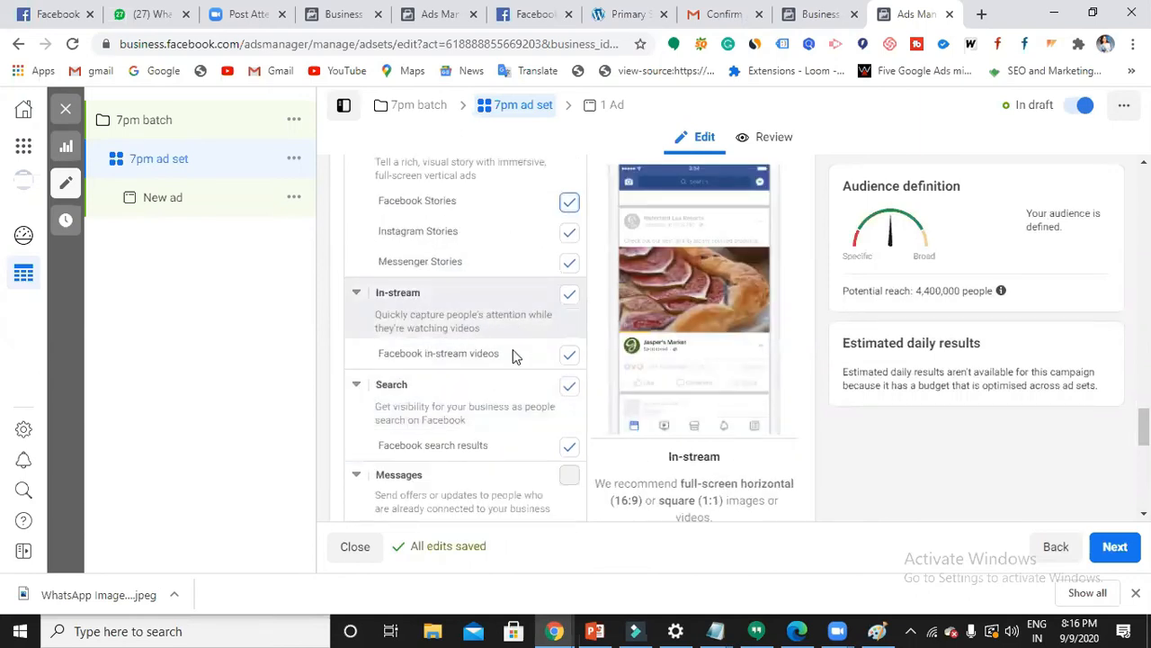
scroll(512, 352, down, 1)
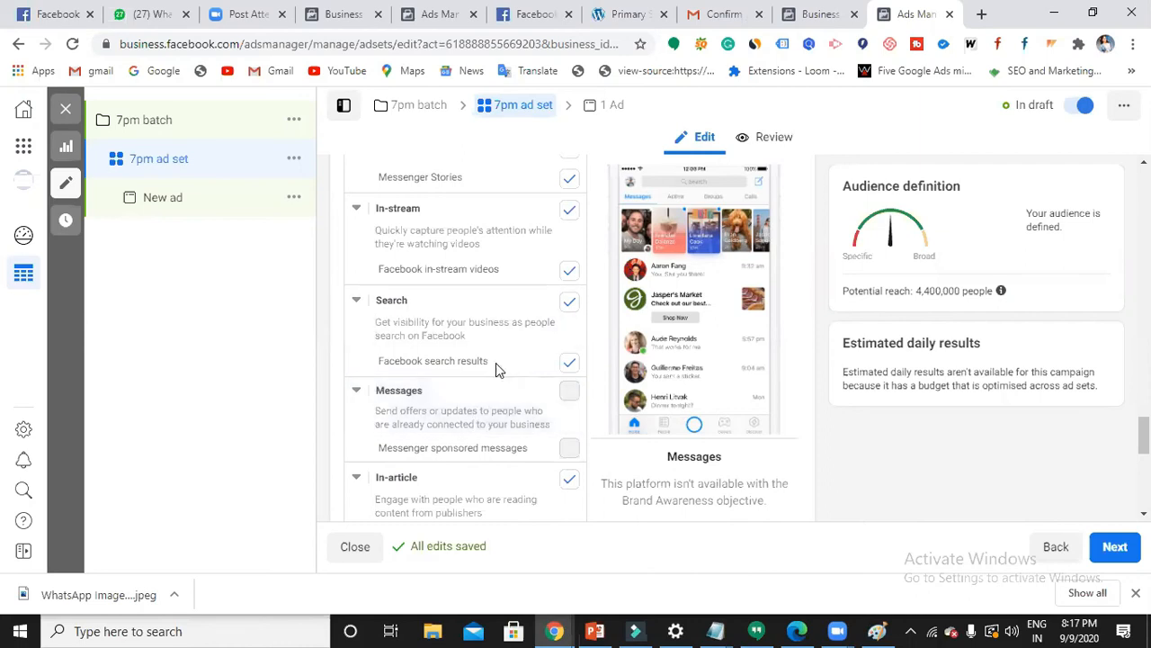
scroll(497, 365, up, 3)
scroll(499, 364, up, 2)
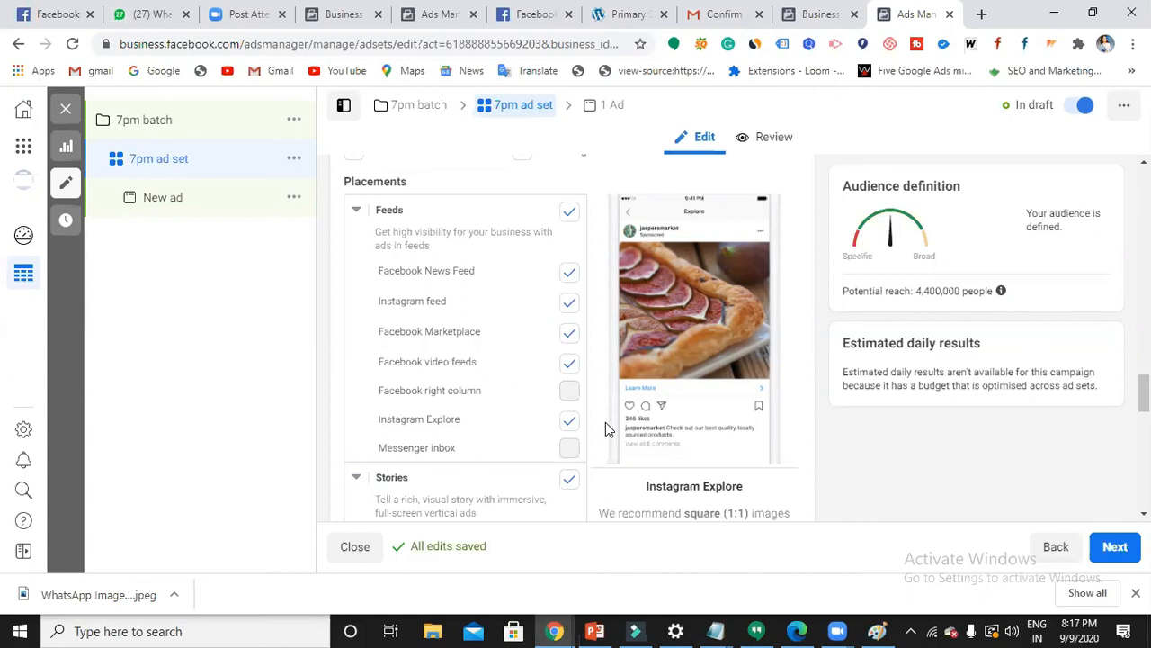
scroll(510, 285, down, 2)
scroll(540, 352, down, 6)
scroll(553, 393, up, 10)
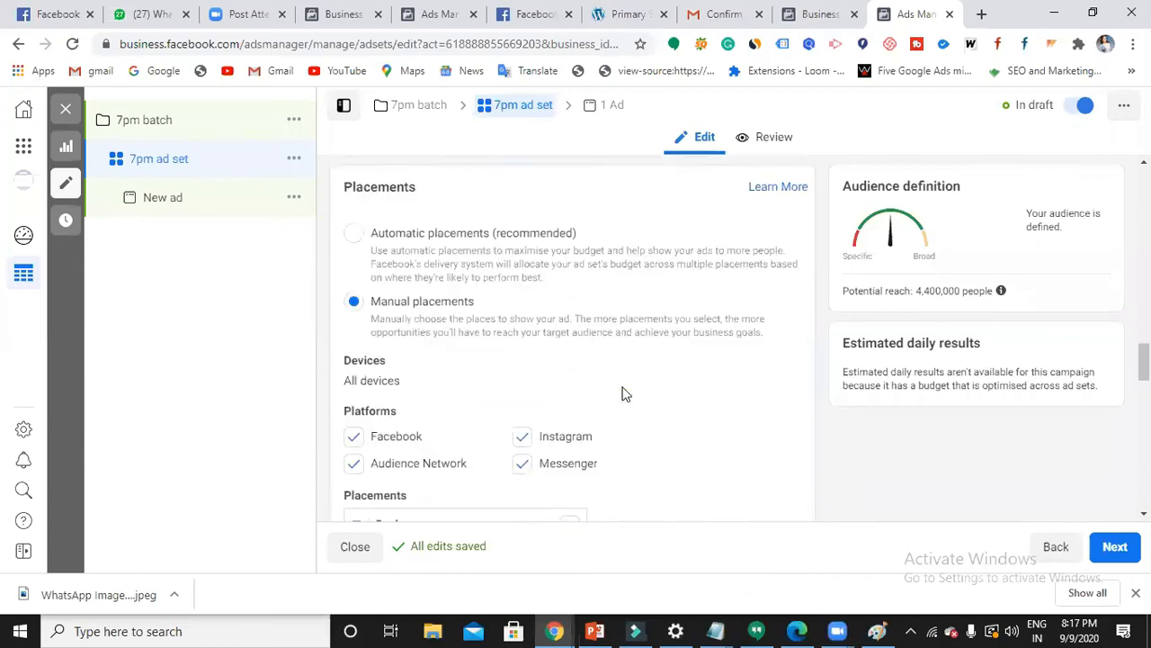
scroll(625, 393, up, 2)
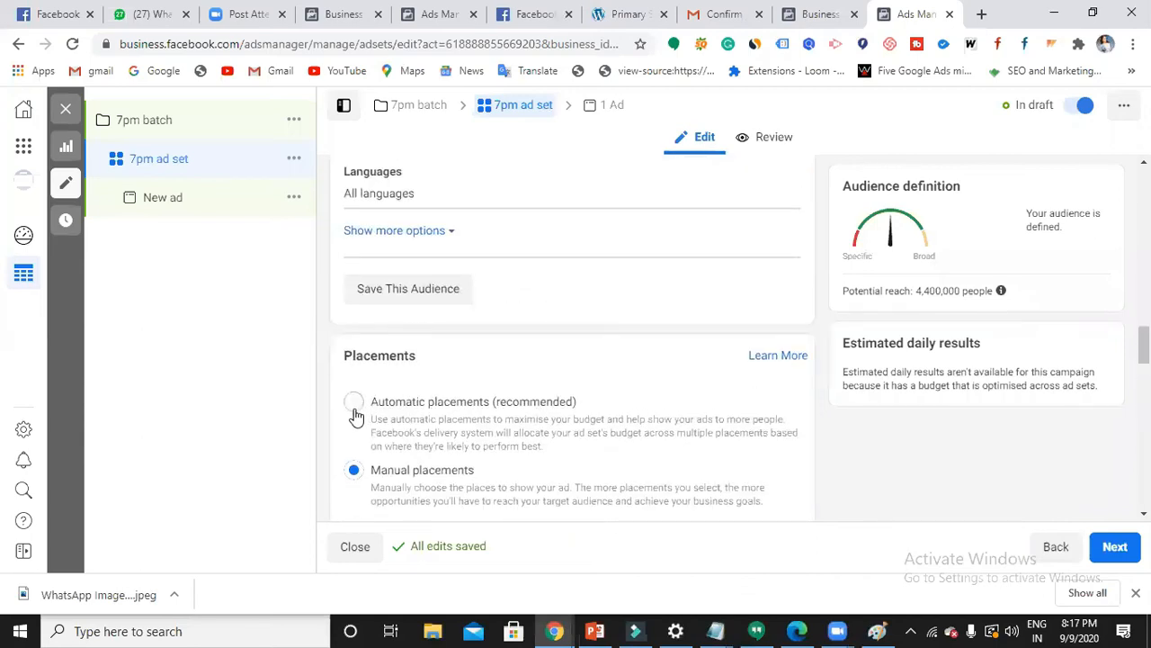
- Select Automatic placements (recommended) and scroll past Optimisation and delivery
click(354, 410)
scroll(501, 444, down, 2)
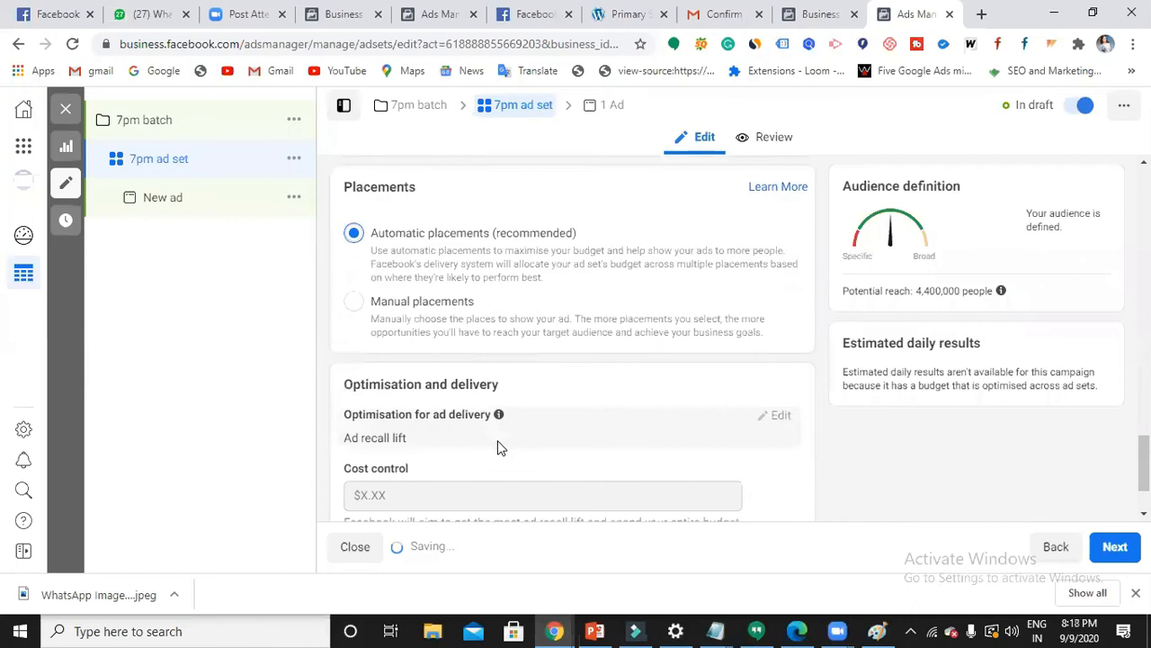
scroll(499, 445, down, 2)
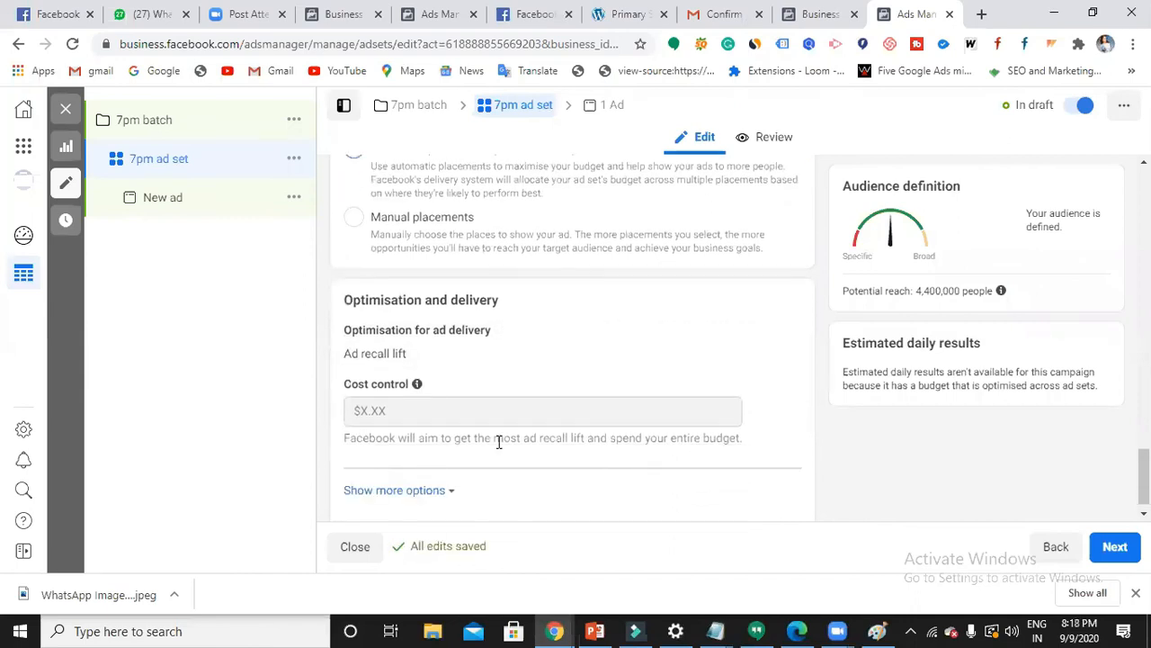
scroll(499, 444, down, 1)
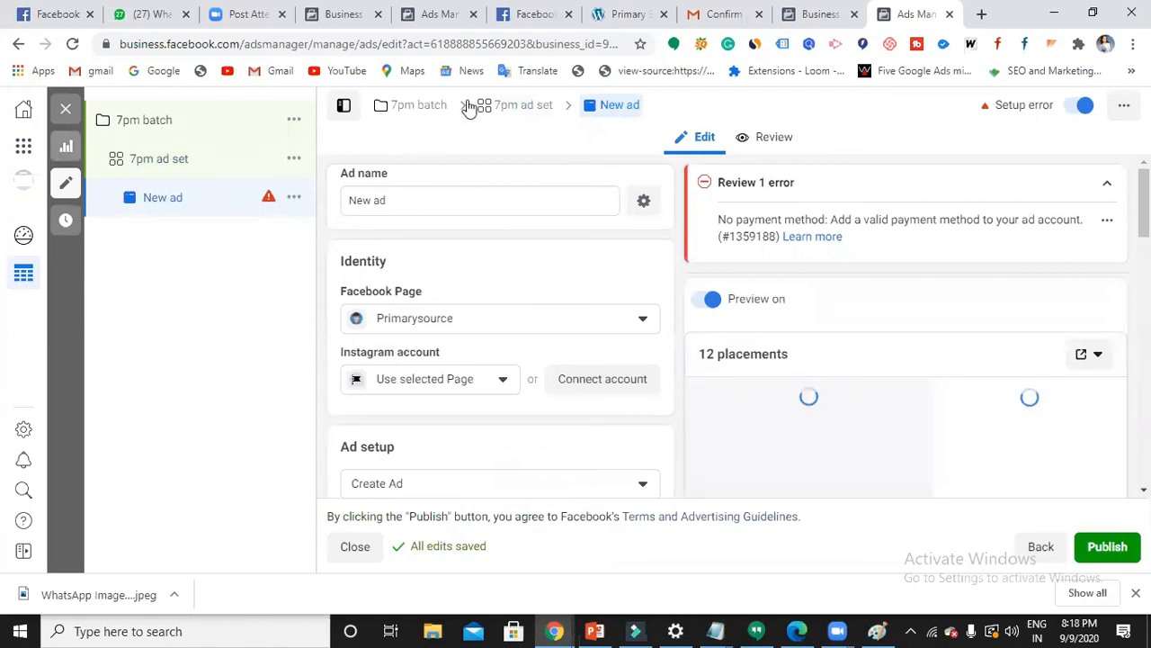
- Rename the ad from 'New ad' to '7pm batch ad', leaving the Facebook Page as Primarysource
click(454, 205)
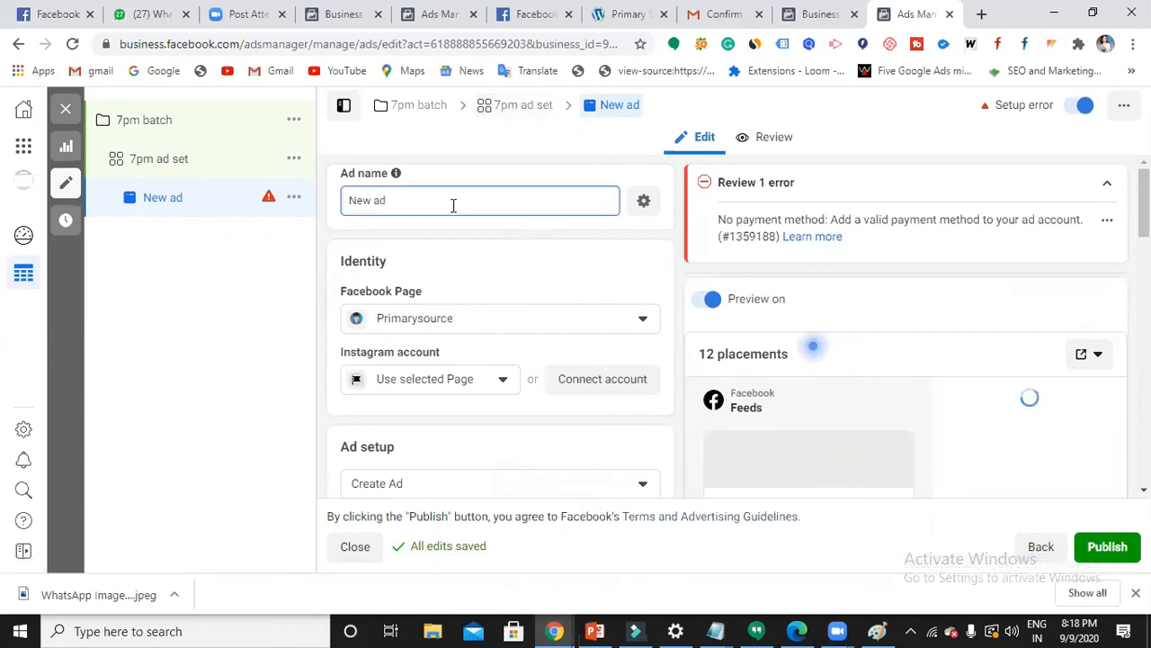
key(BackSpace)
key(BackSpace)
key(BackSpace)
key(BackSpace)
key(BackSpace)
key(BackSpace)
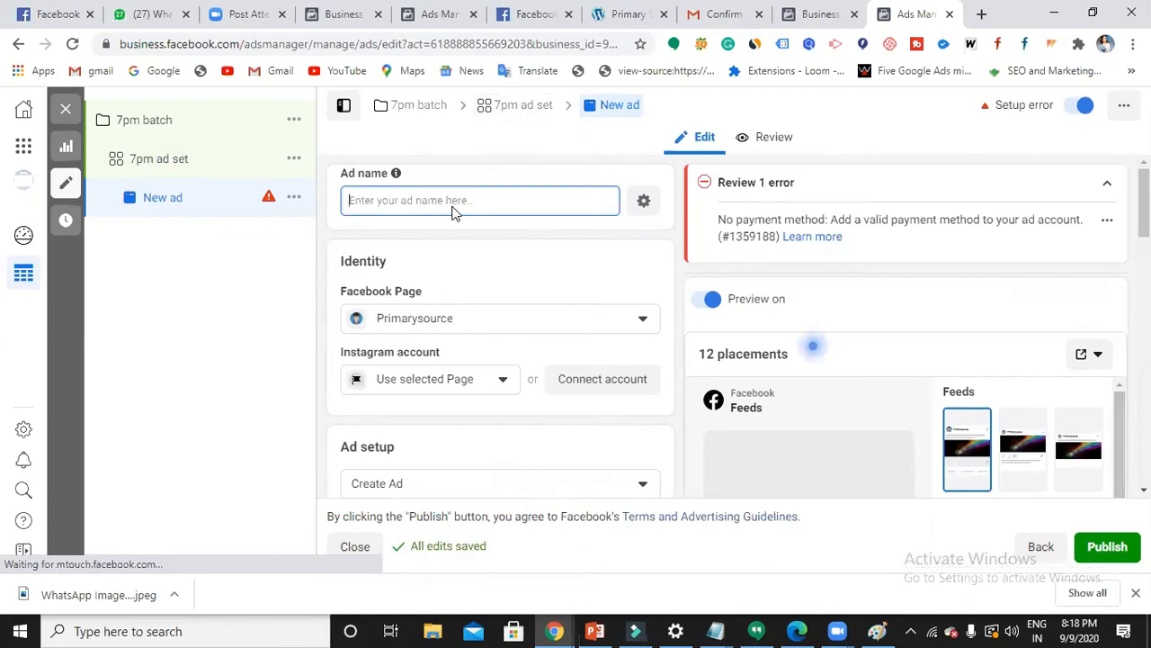
text(7pm ba)
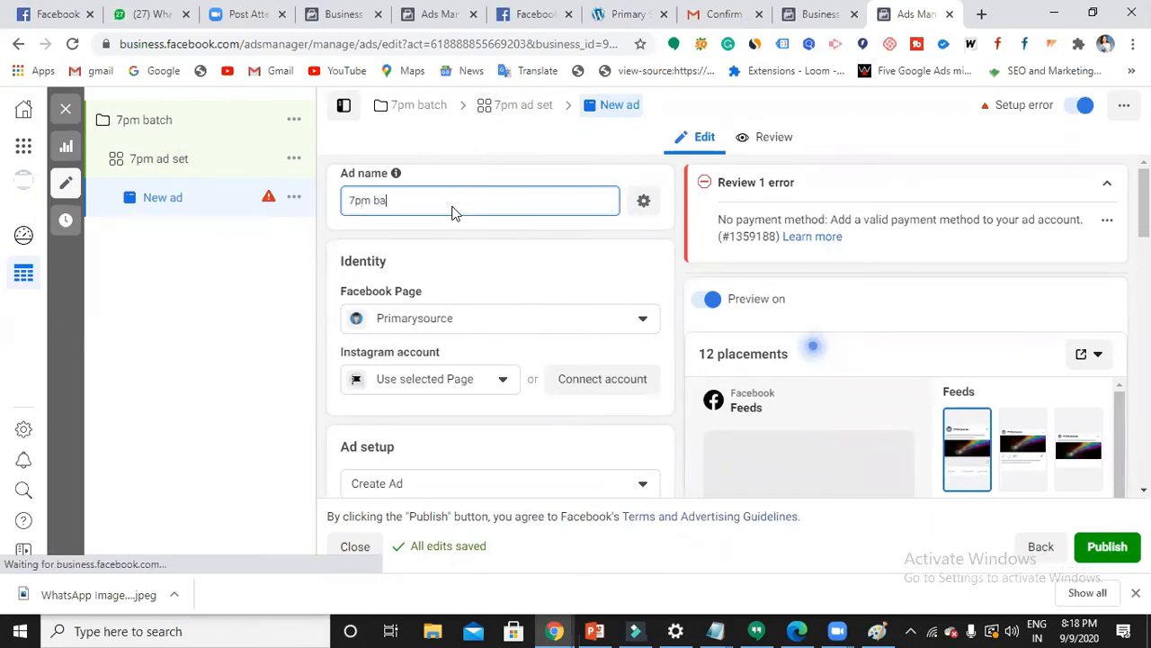
text(tch ad)
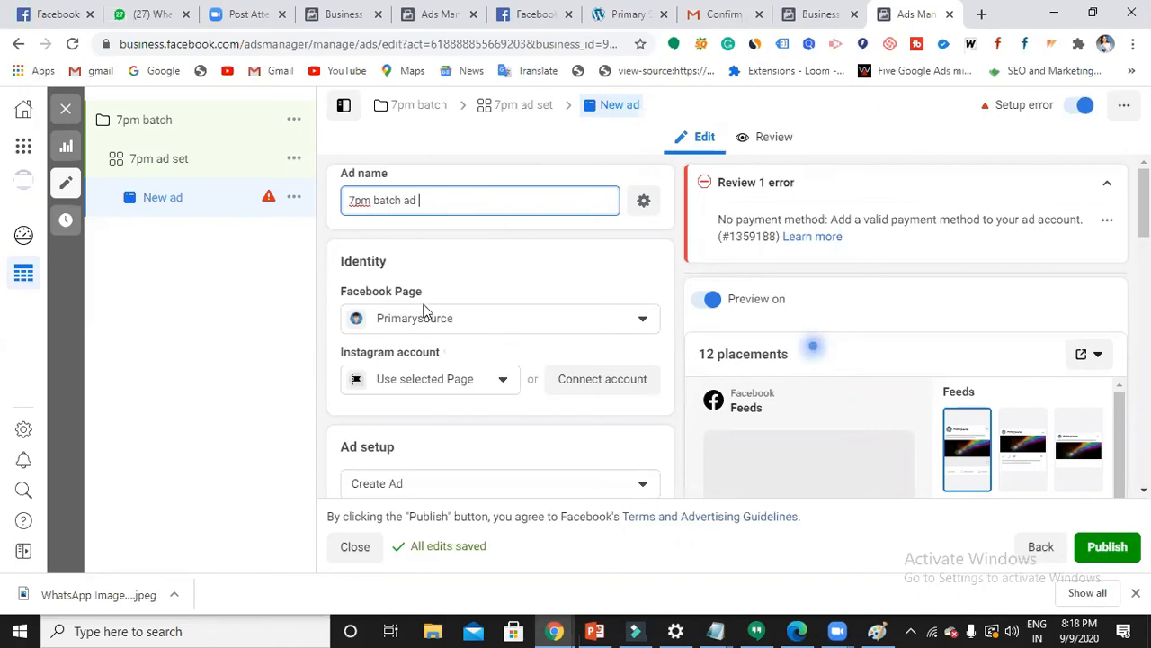
click(652, 324)
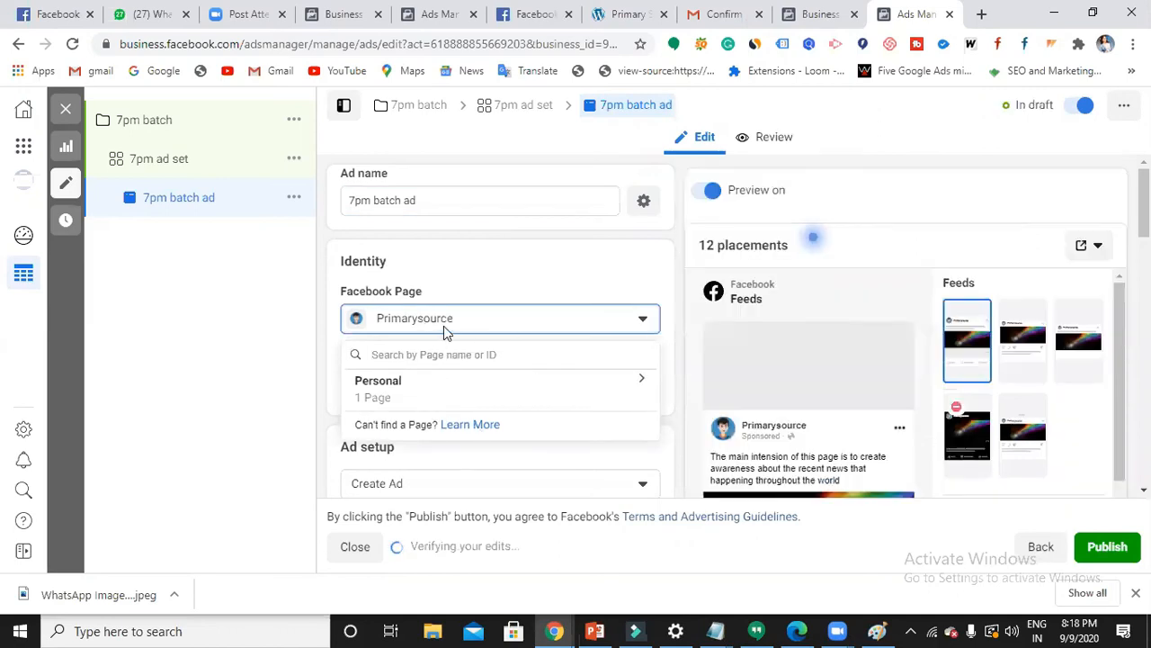
click(536, 255)
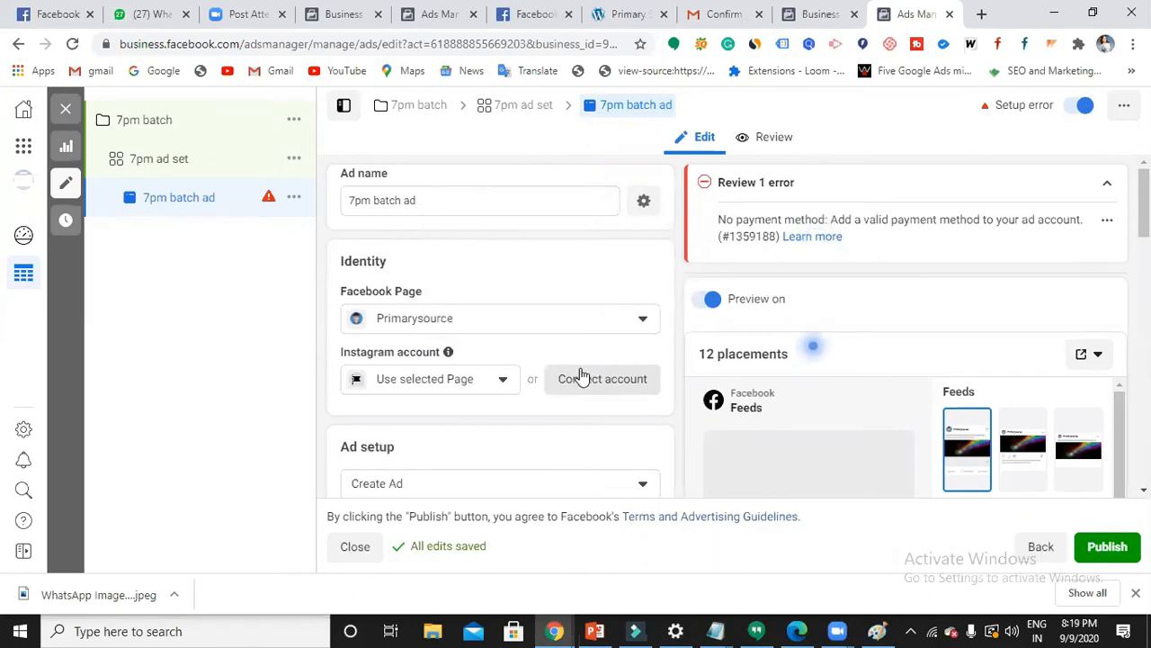
scroll(511, 406, down, 2)
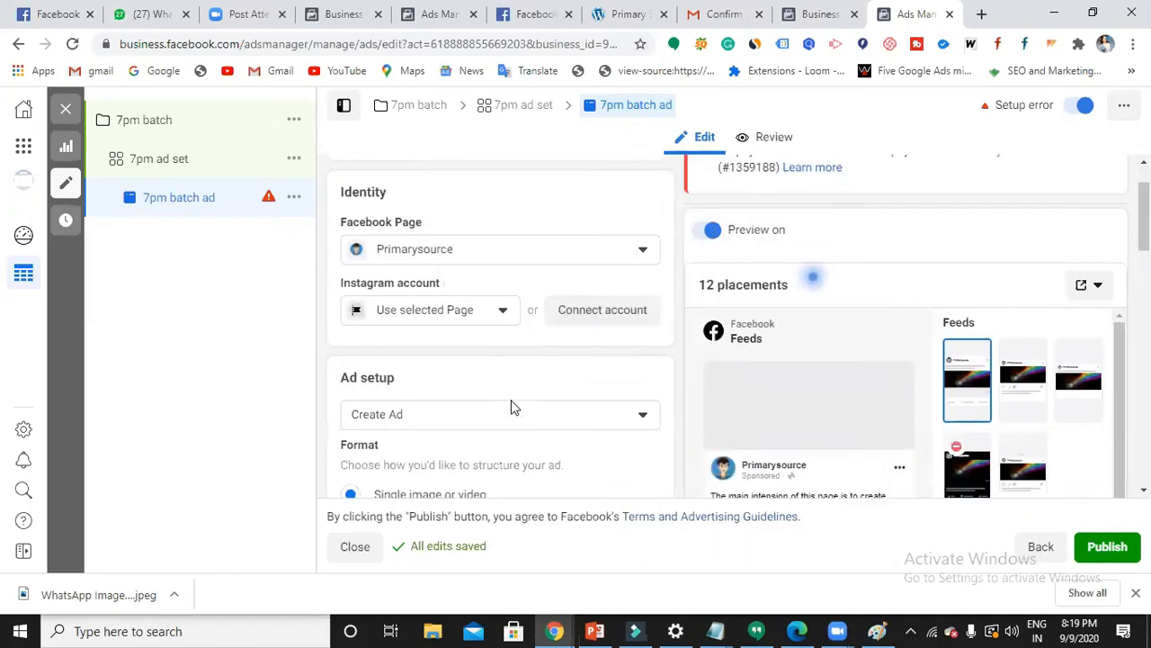
scroll(511, 407, down, 1)
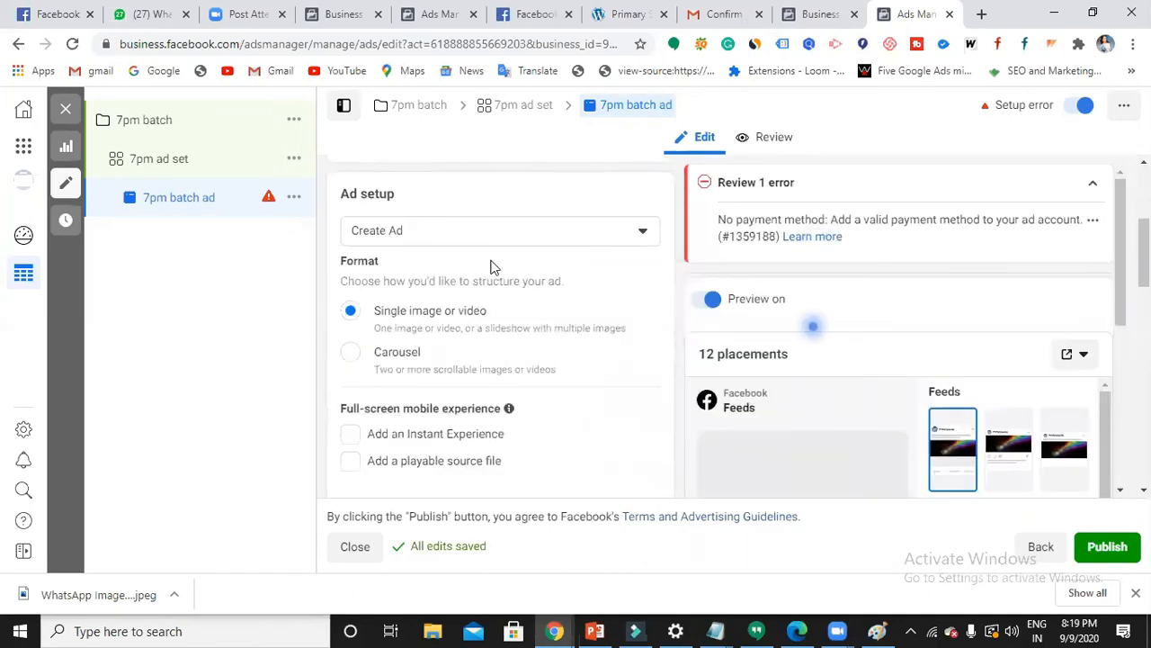
click(441, 238)
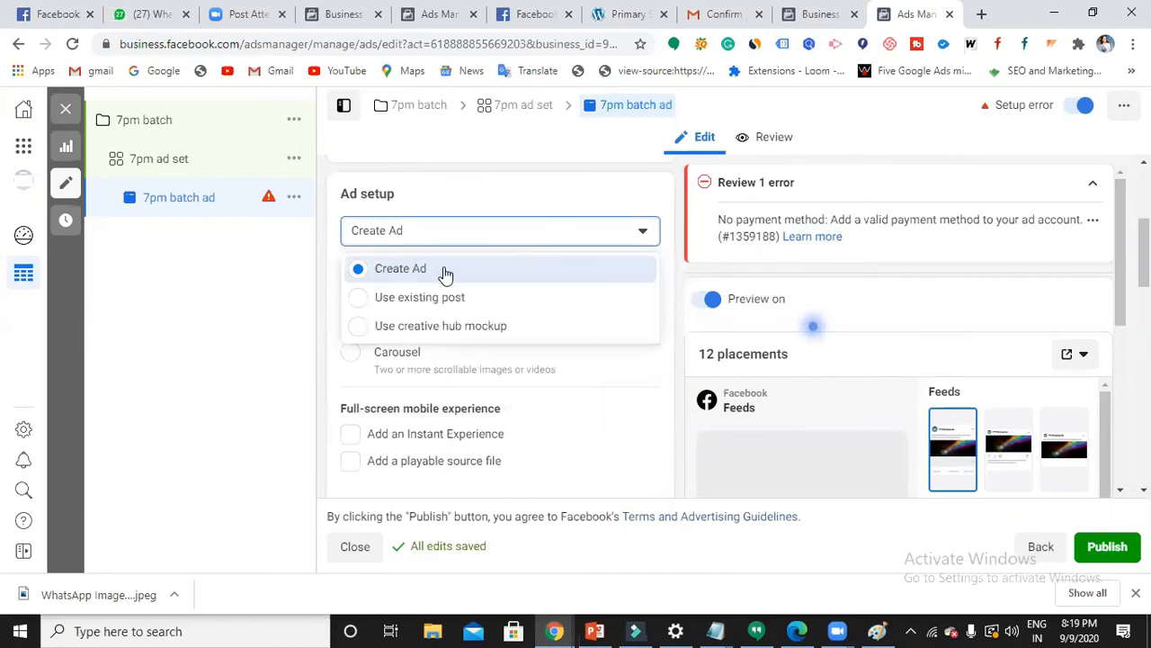
click(443, 267)
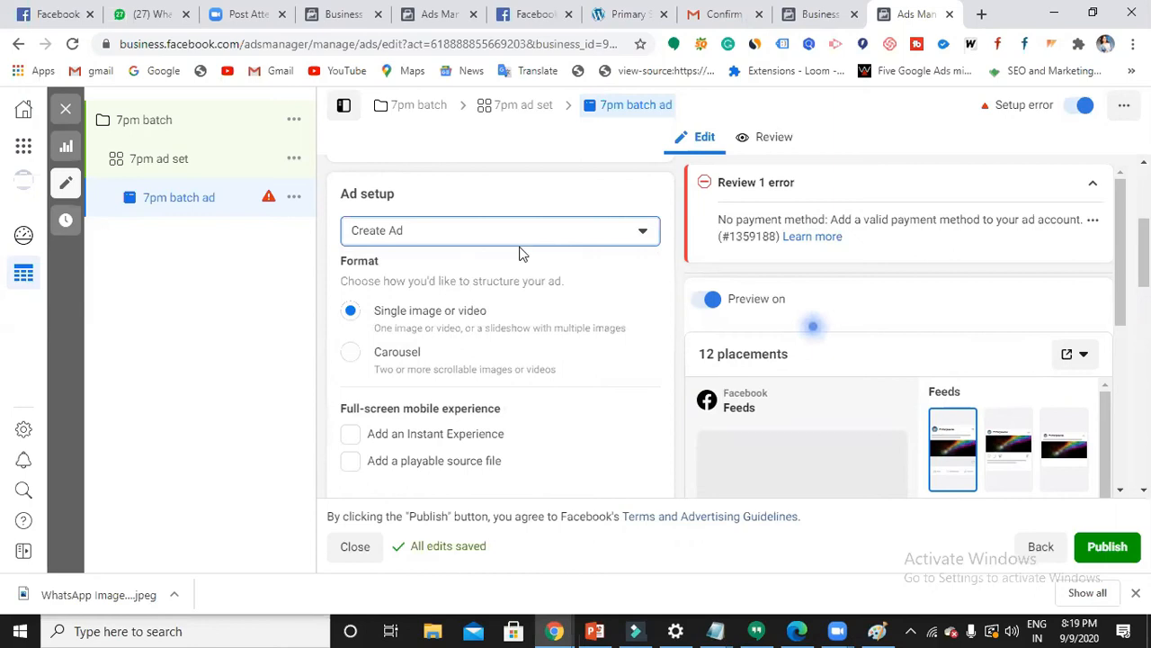
scroll(462, 339, down, 1)
scroll(462, 339, up, 1)
scroll(439, 373, down, 1)
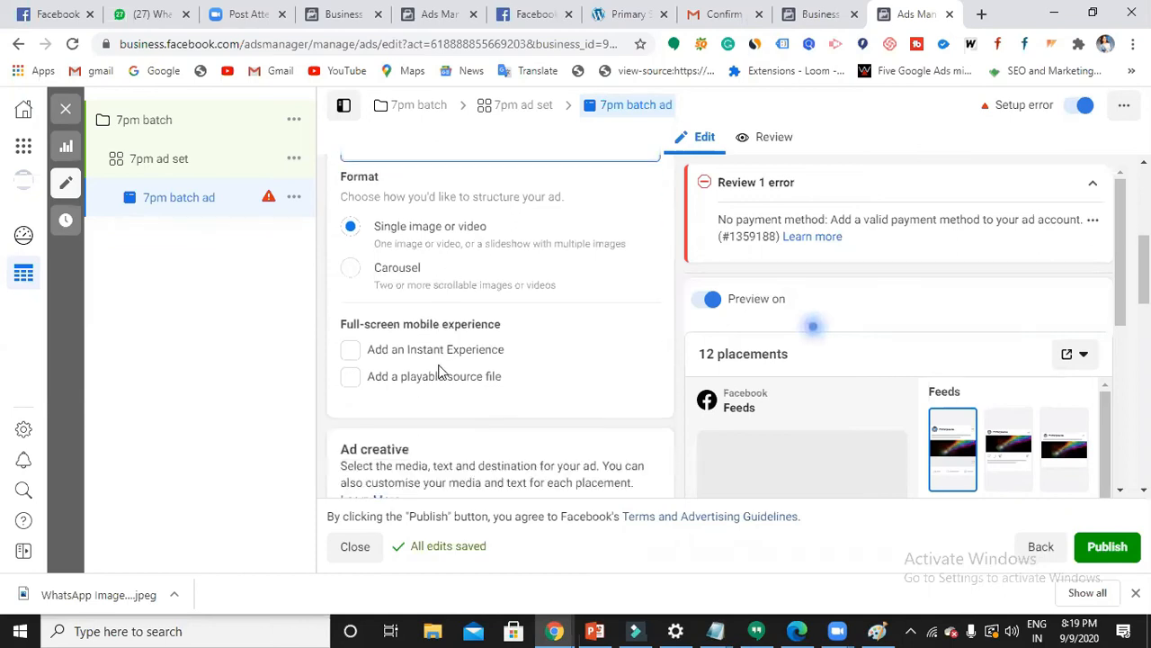
scroll(439, 372, down, 3)
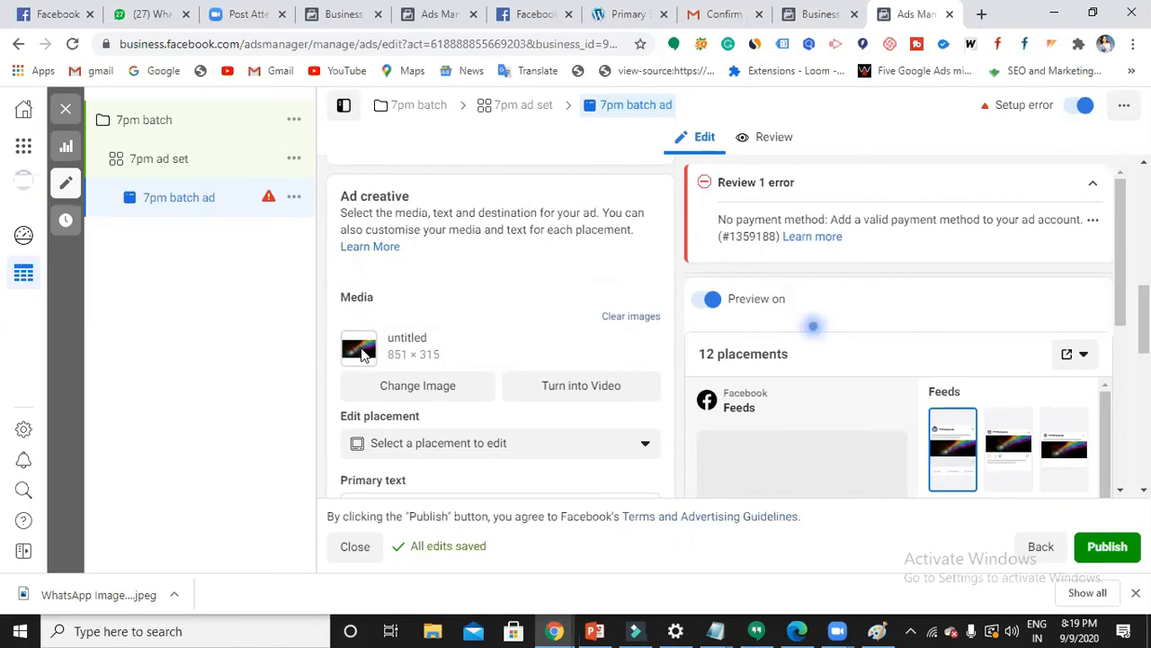
- Upload the WhatsApp Image from Downloads and select it as the ad's media
click(417, 384)
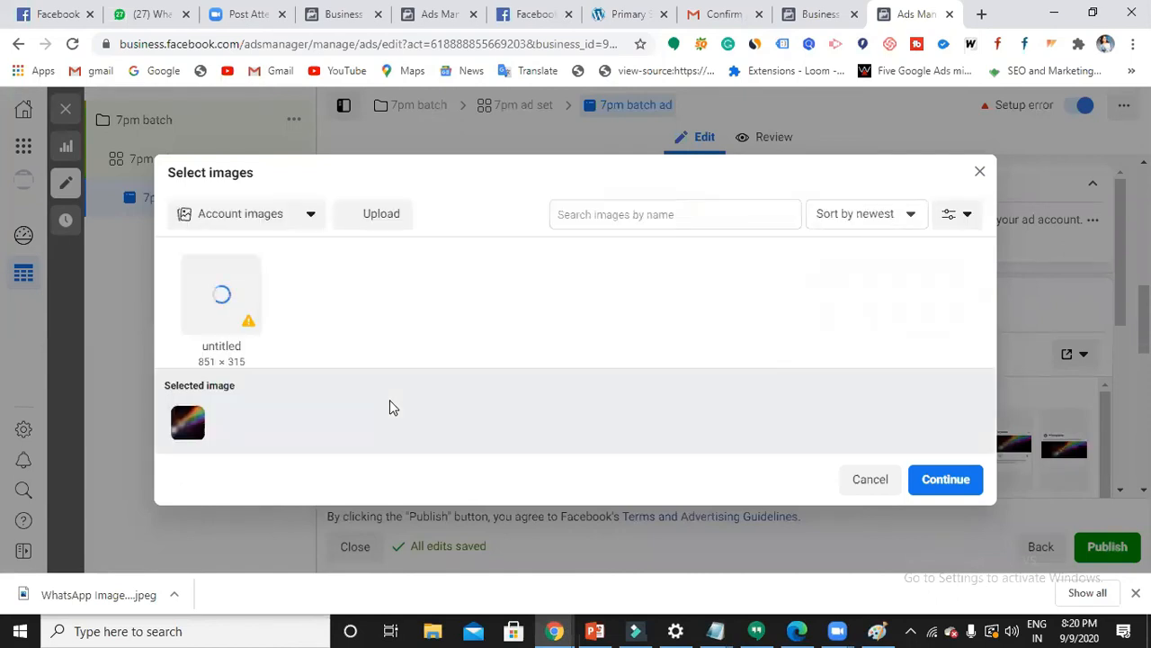
click(382, 220)
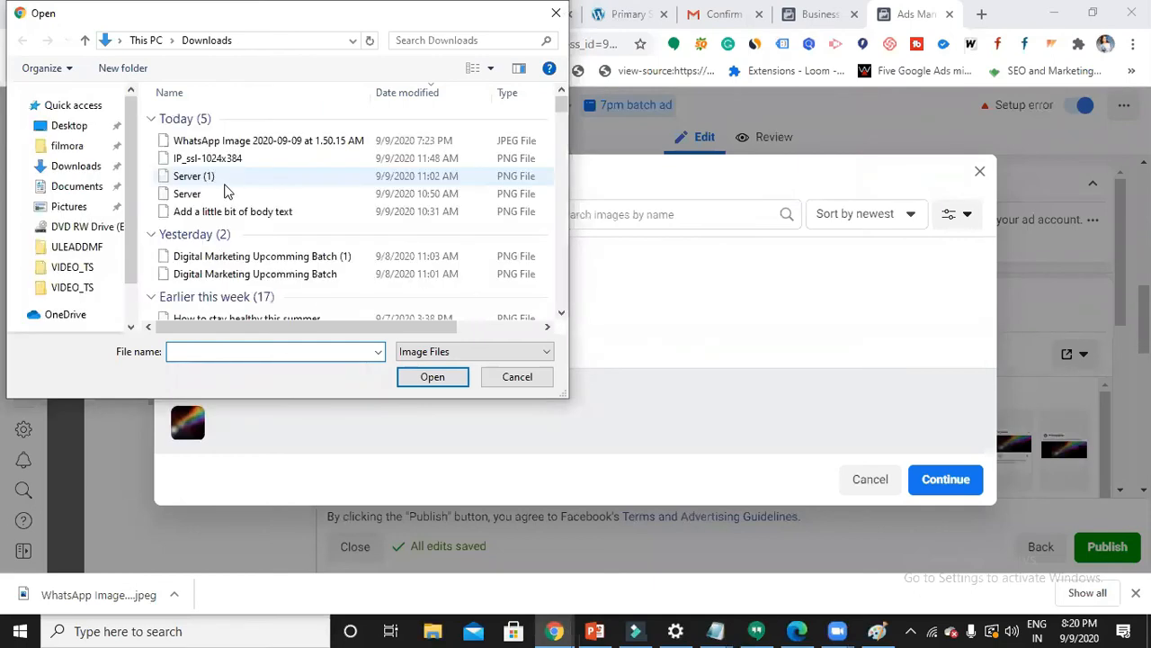
click(250, 148)
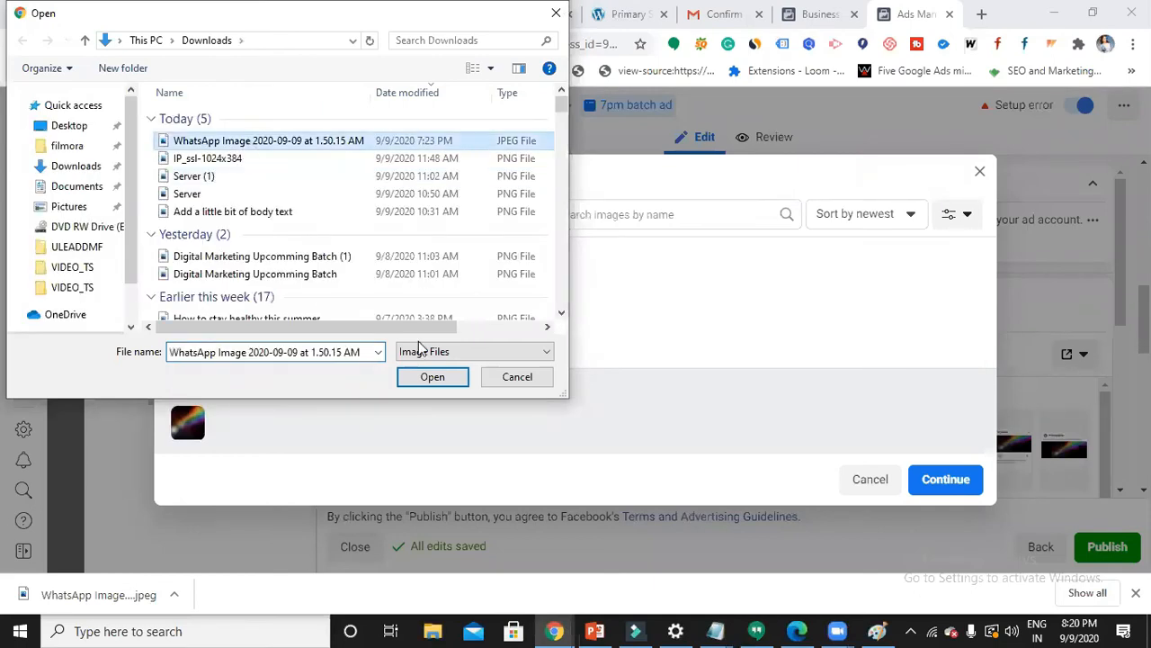
click(438, 380)
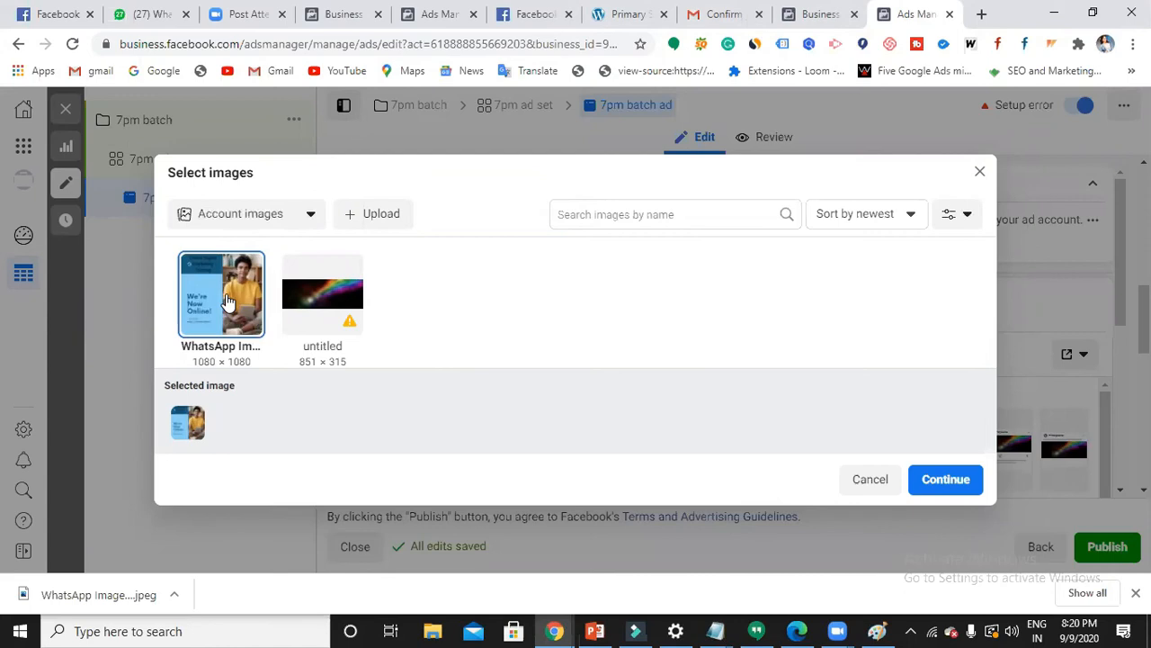
click(949, 482)
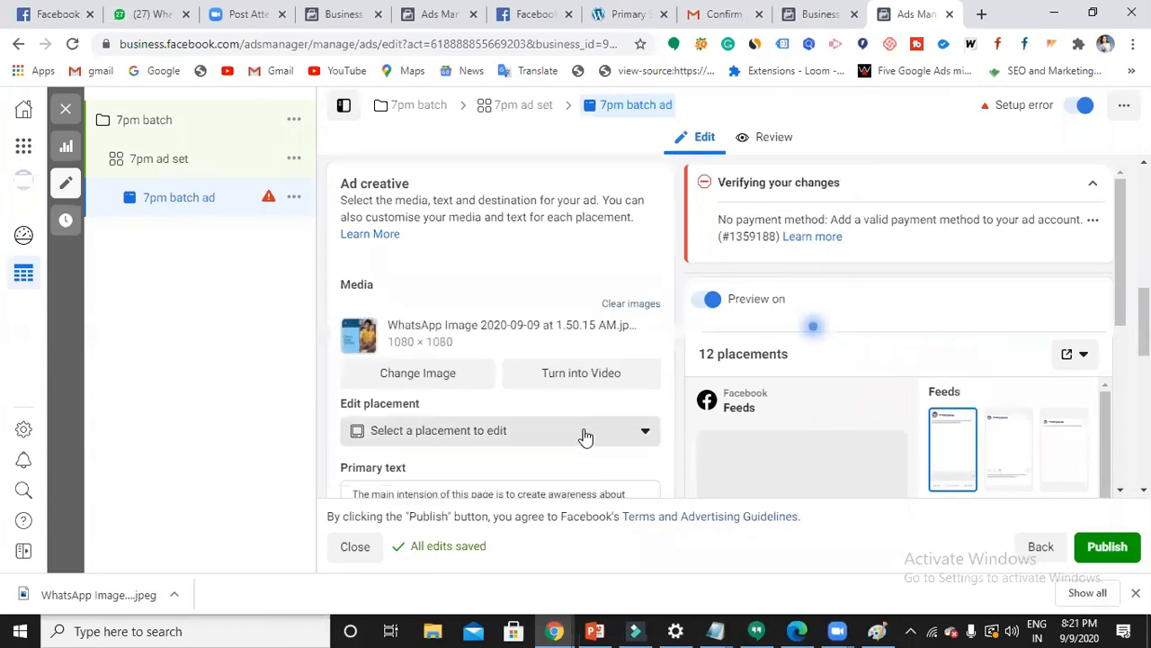
- Scroll through the ad form to check the WhatsApp image in the Feeds and Stories previews
scroll(586, 437, down, 2)
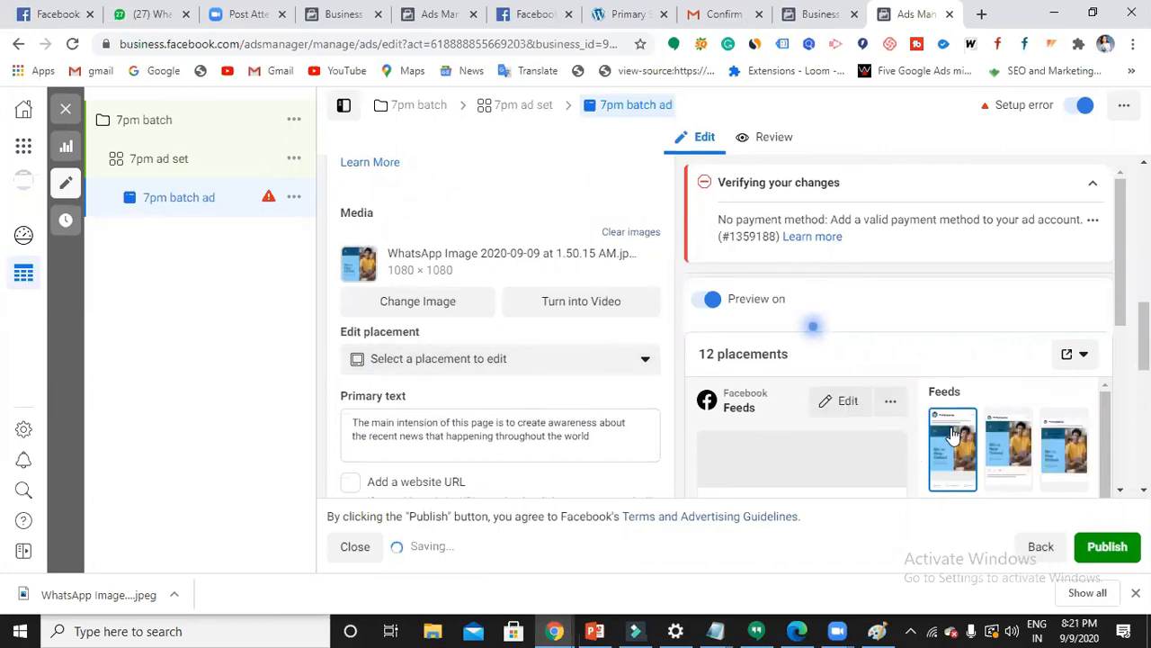
scroll(955, 423, down, 2)
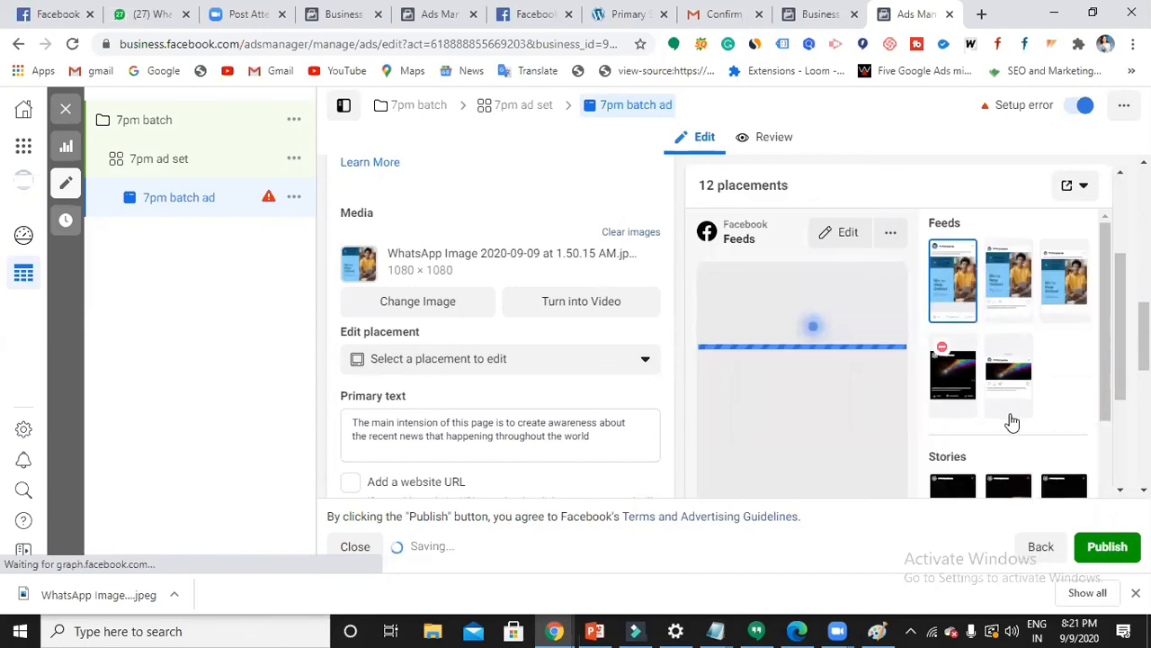
scroll(1012, 422, down, 2)
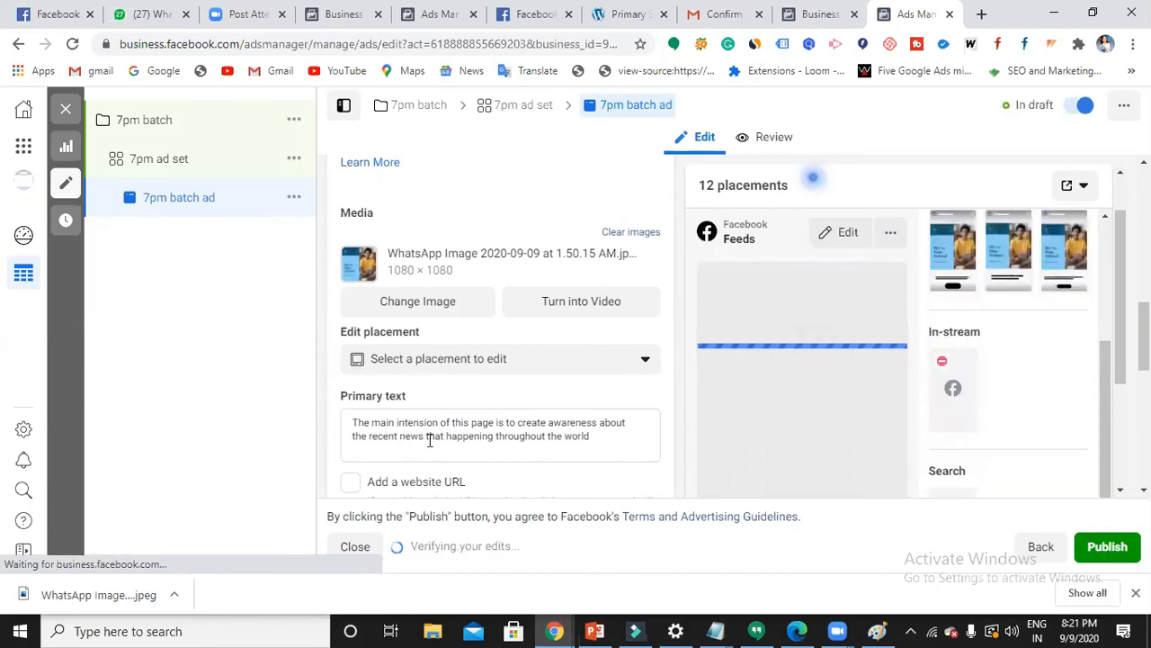
scroll(612, 438, down, 1)
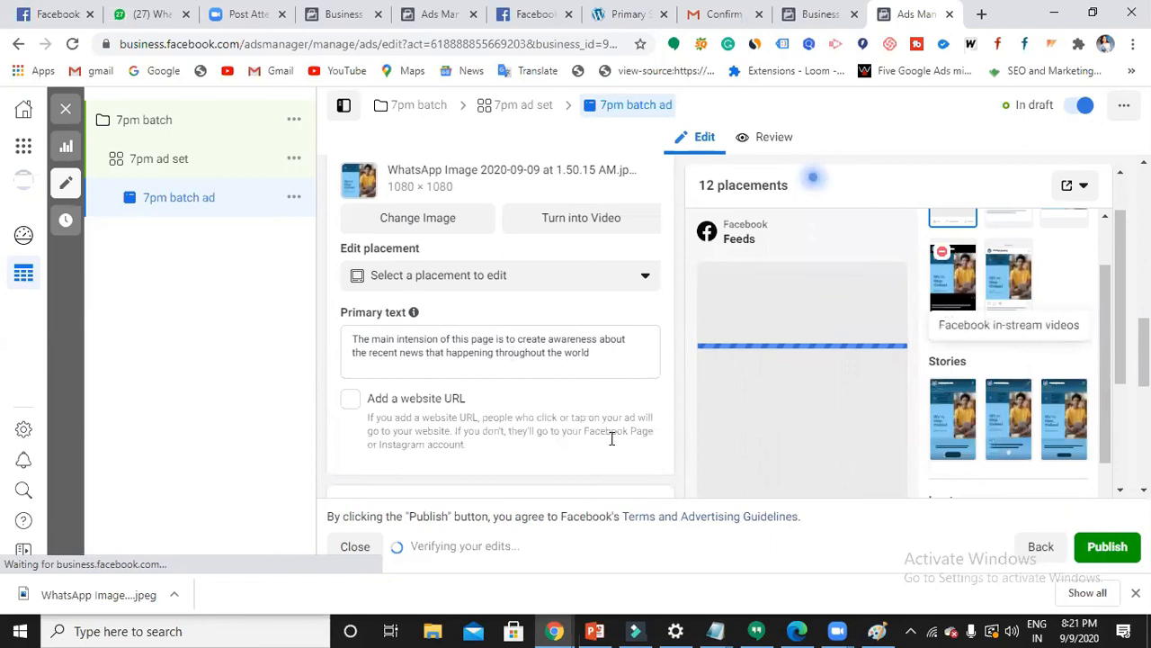
- Replace the primary text with 'Digital Marketing course fee at an affordable price, enroll now and avail 50% discount'
click(490, 358)
click(615, 360)
key(BackSpace)
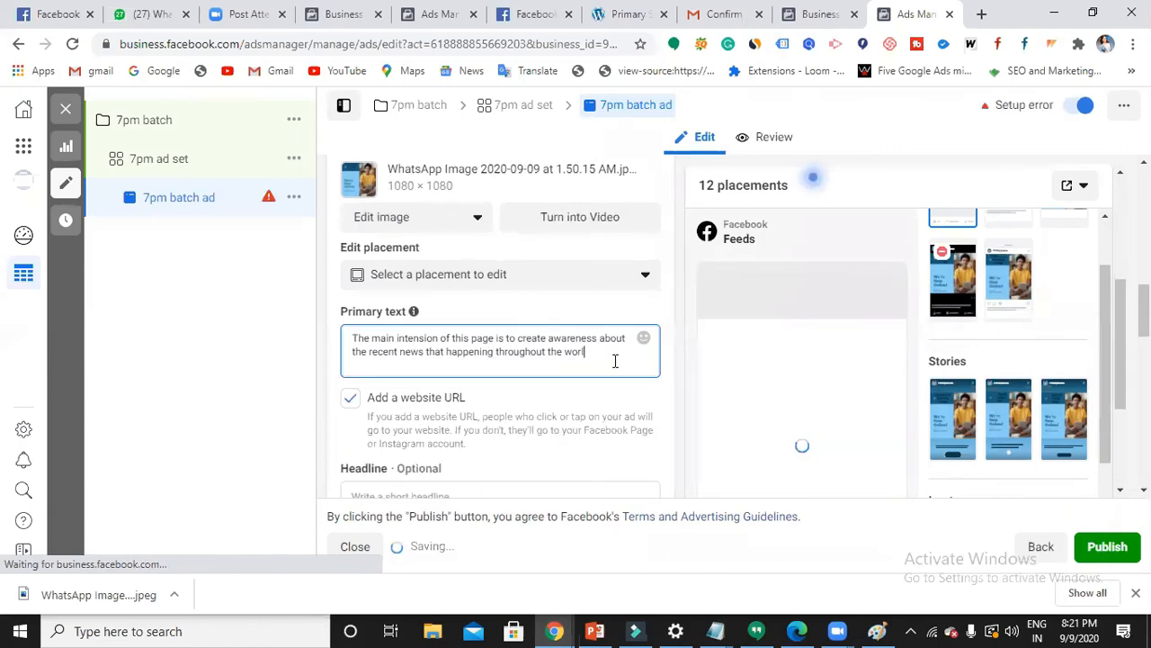
key(BackSpace)
key(BackSpace)
key(BackSpace)
key(BackSpace)
key(BackSpace)
key(BackSpace)
key(BackSpace)
key(BackSpace)
key(BackSpace)
key(BackSpace)
key(BackSpace)
key(BackSpace)
key(BackSpace)
key(BackSpace)
key(BackSpace)
key(BackSpace)
key(BackSpace)
key(BackSpace)
key(BackSpace)
key(BackSpace)
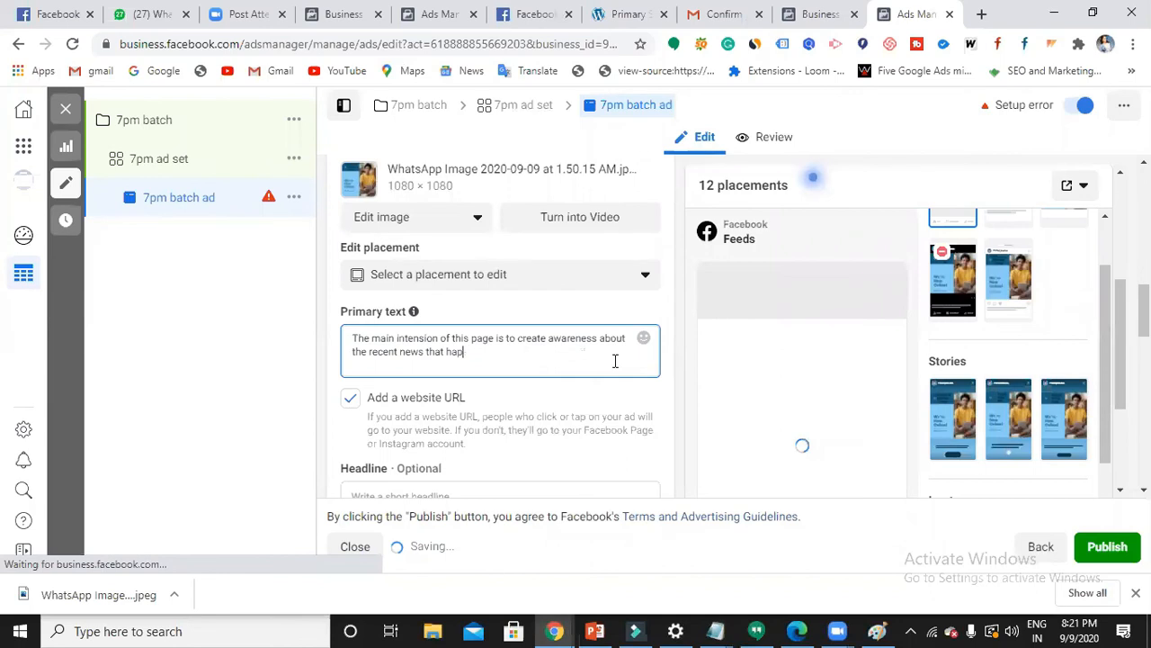
key(BackSpace)
key(BackSpace)
key(BackSpace)
key(BackSpace)
key(BackSpace)
key(BackSpace)
key(BackSpace)
key(BackSpace)
key(BackSpace)
key(BackSpace)
key(BackSpace)
key(BackSpace)
key(BackSpace)
key(BackSpace)
key(BackSpace)
key(BackSpace)
key(BackSpace)
key(BackSpace)
key(BackSpace)
key(BackSpace)
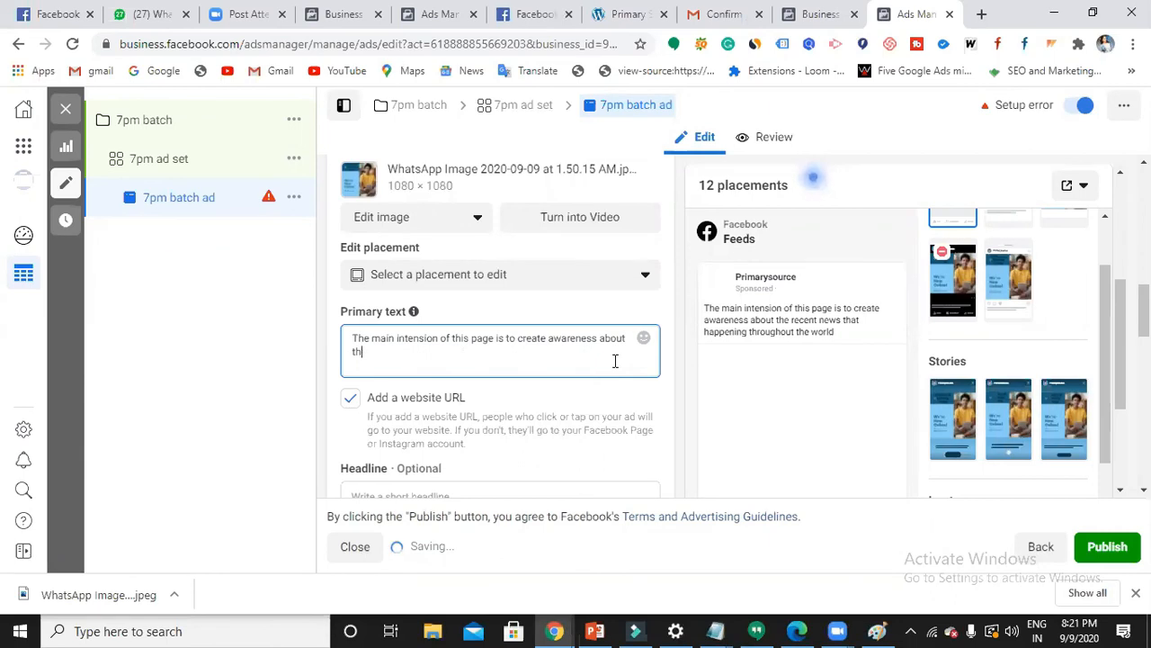
key(BackSpace)
key(BackSpace)
key(BackSpace)
key(BackSpace)
key(BackSpace)
key(BackSpace)
key(BackSpace)
key(BackSpace)
key(BackSpace)
key(BackSpace)
key(BackSpace)
key(BackSpace)
key(BackSpace)
key(BackSpace)
key(BackSpace)
key(BackSpace)
key(BackSpace)
key(BackSpace)
key(BackSpace)
key(BackSpace)
key(BackSpace)
key(BackSpace)
key(BackSpace)
key(BackSpace)
key(BackSpace)
key(BackSpace)
key(BackSpace)
key(BackSpace)
key(BackSpace)
key(BackSpace)
key(BackSpace)
key(BackSpace)
key(BackSpace)
key(BackSpace)
key(BackSpace)
key(BackSpace)
key(BackSpace)
key(BackSpace)
key(BackSpace)
key(BackSpace)
key(BackSpace)
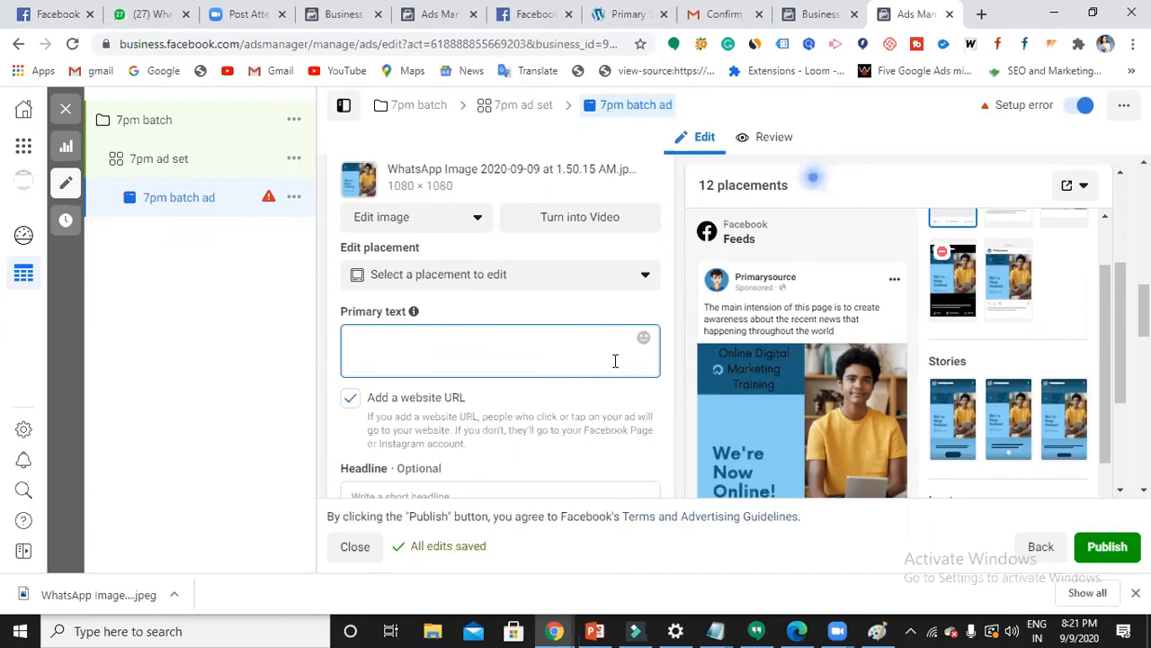
text(Digit)
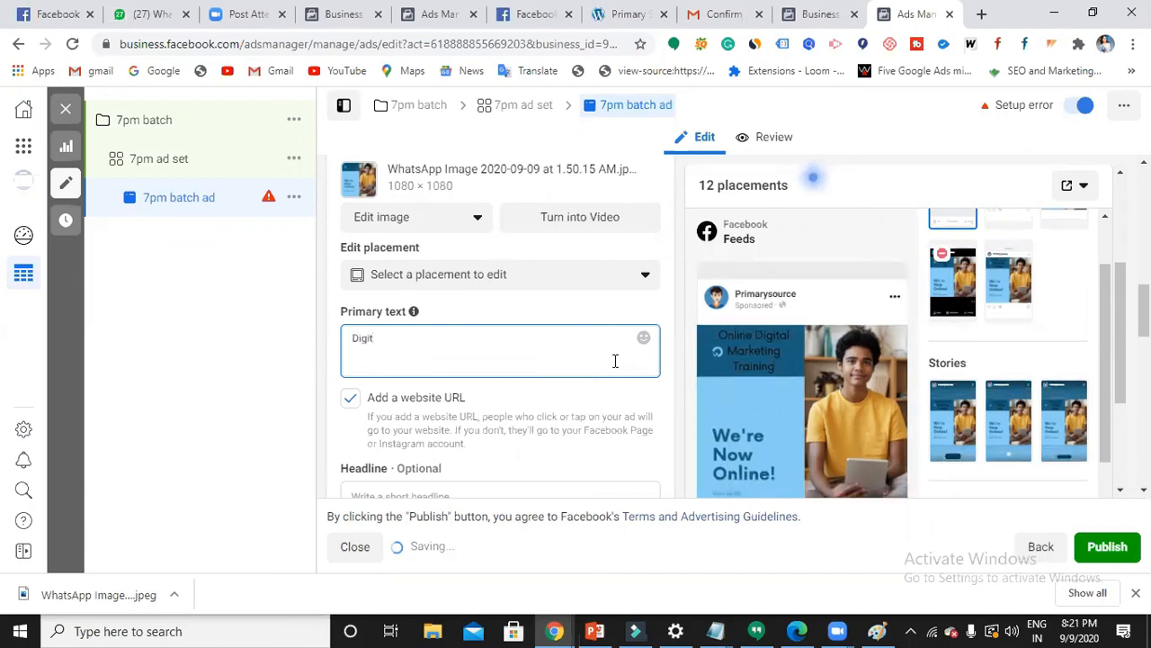
text(al M)
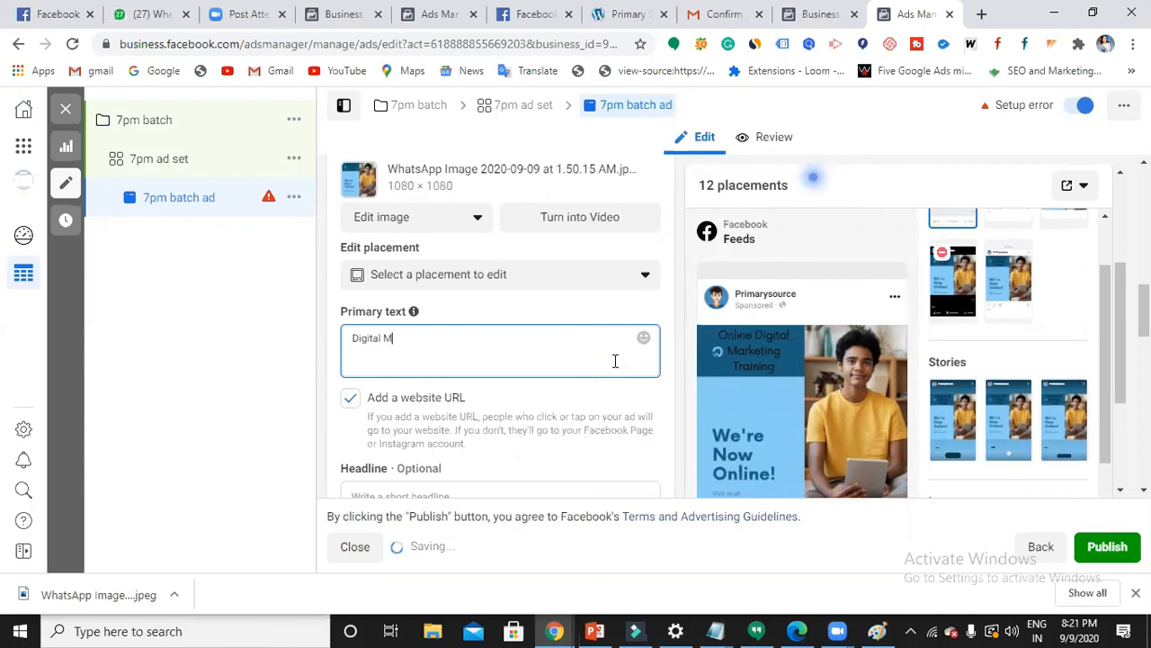
text(arketing course fee)
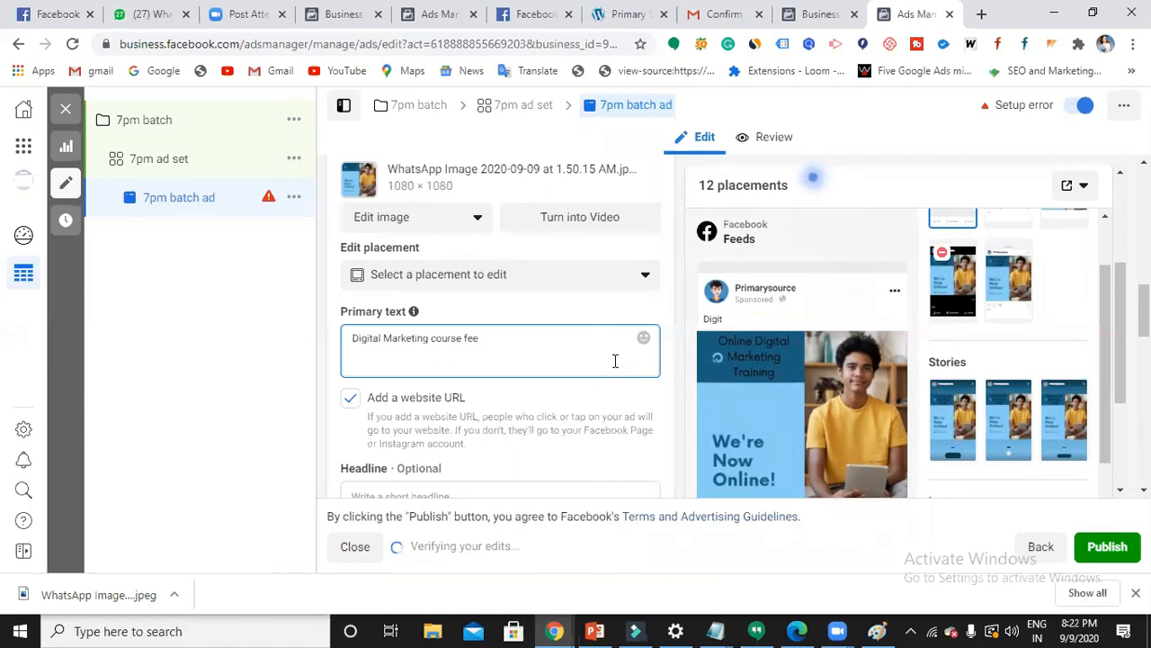
text( at an aff)
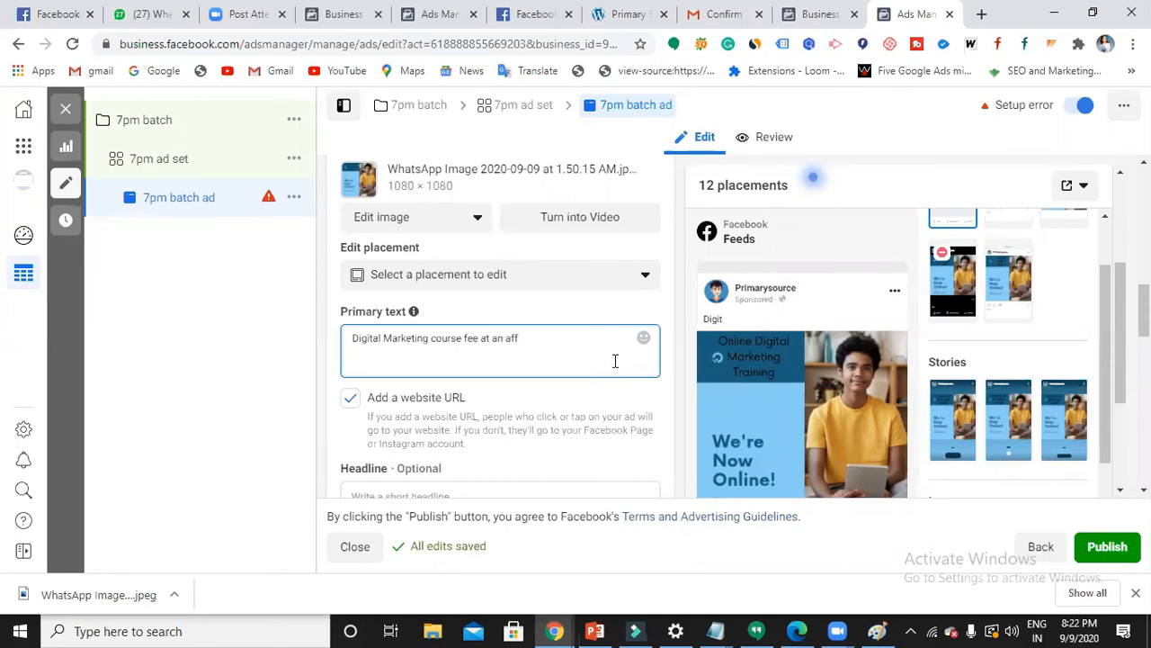
text(ordable pric)
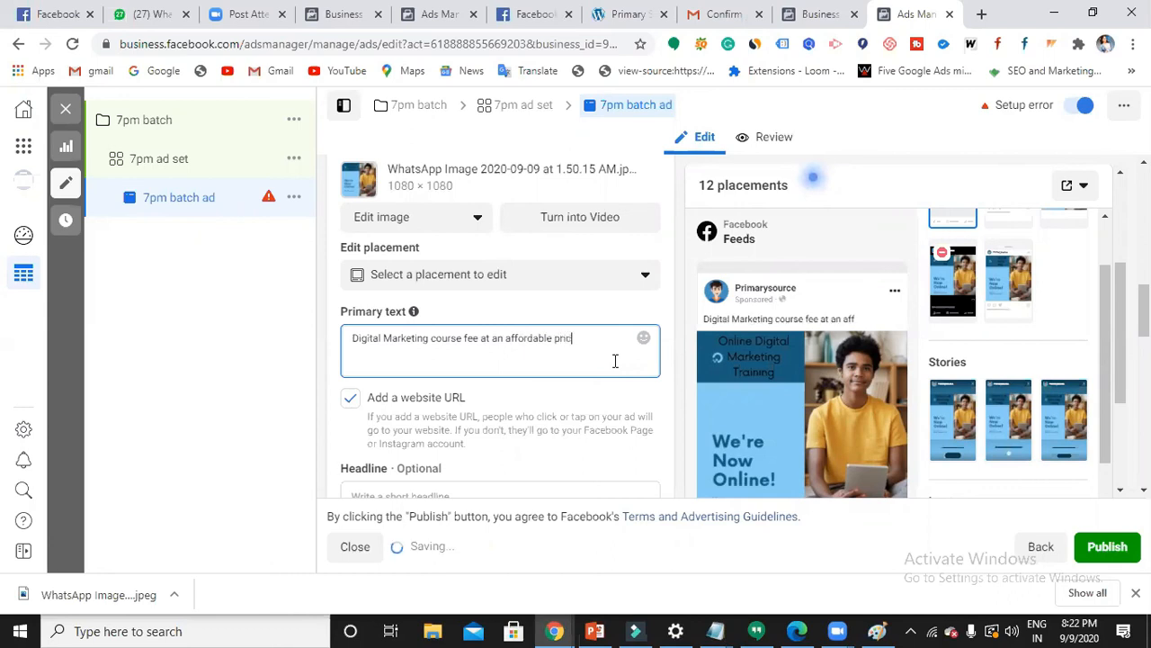
text(e , enroll now and avial)
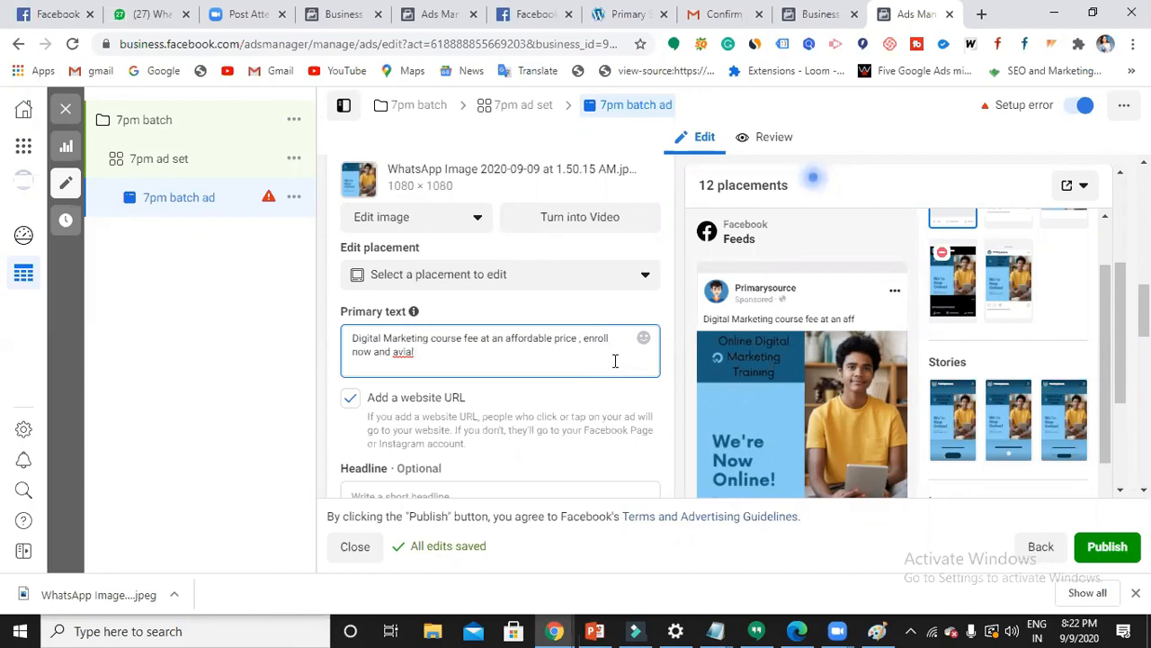
text( 50% discount)
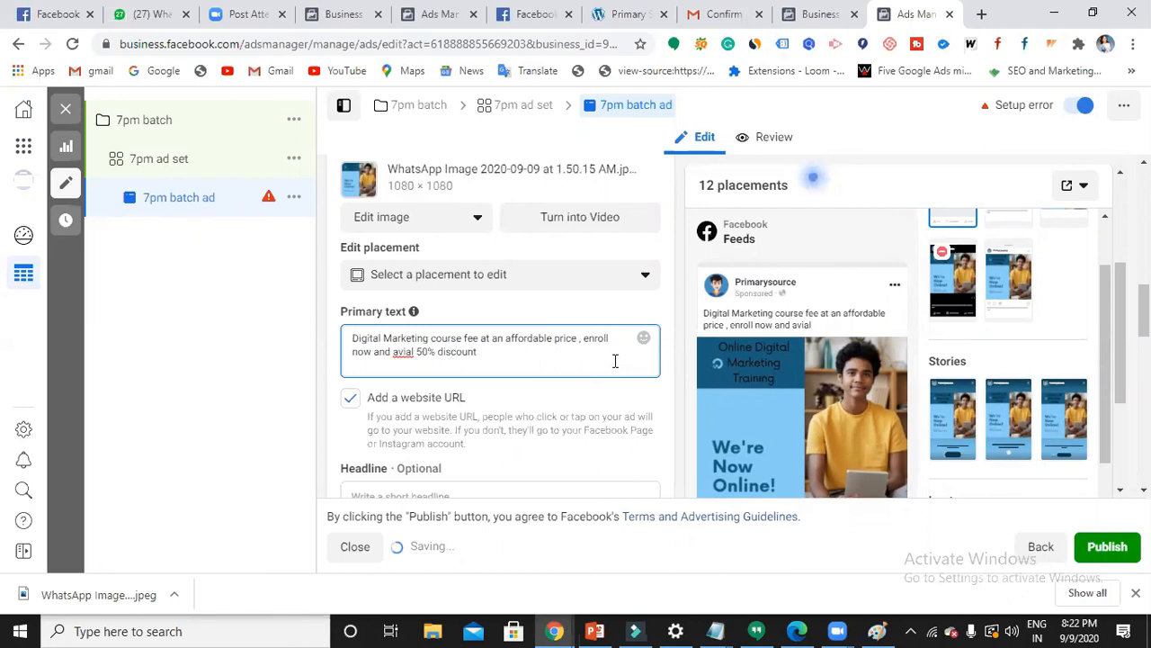
- Correct the typo 'avial' to 'avail' in the primary text
click(413, 355)
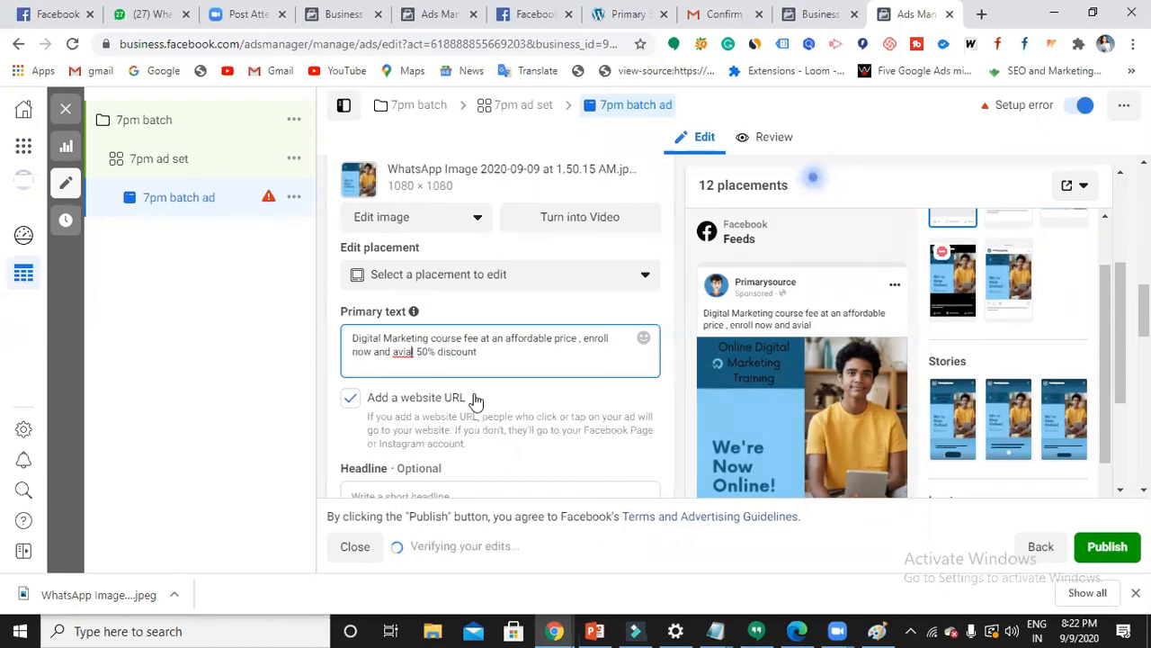
key(BackSpace)
key(BackSpace)
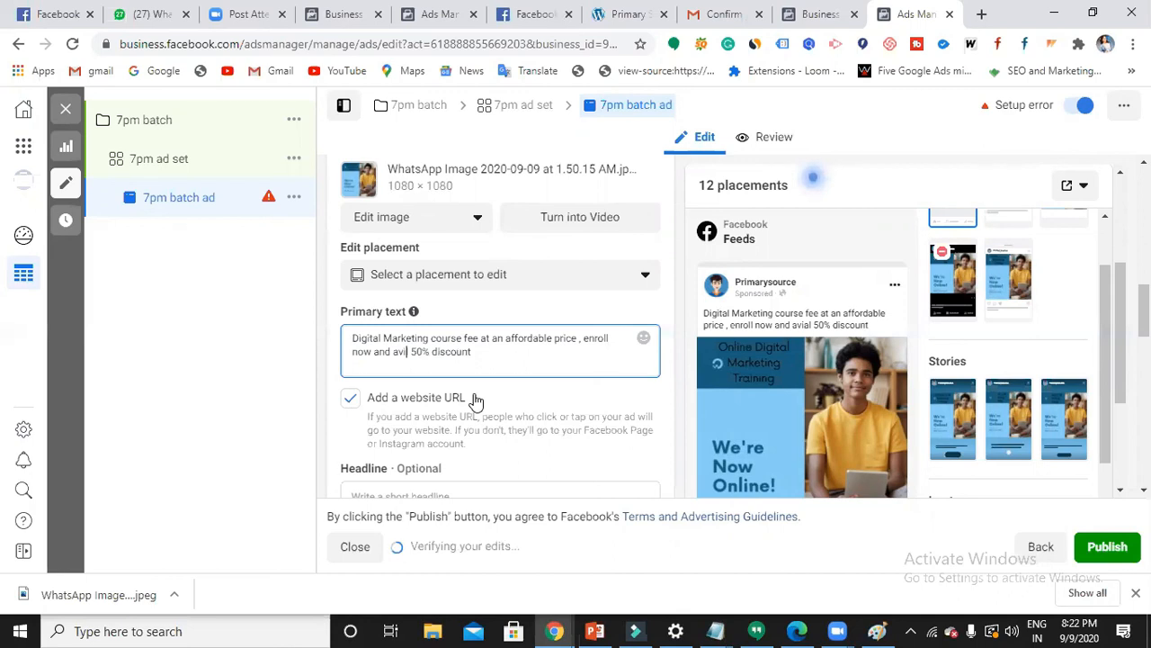
text(ai)
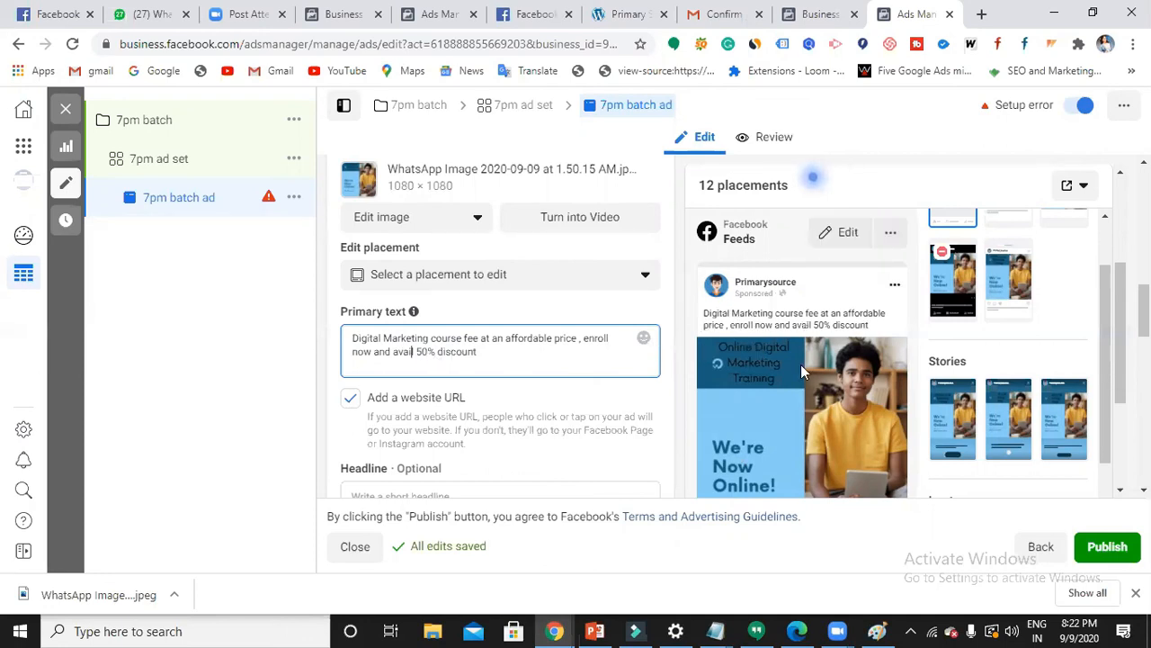
scroll(800, 364, down, 2)
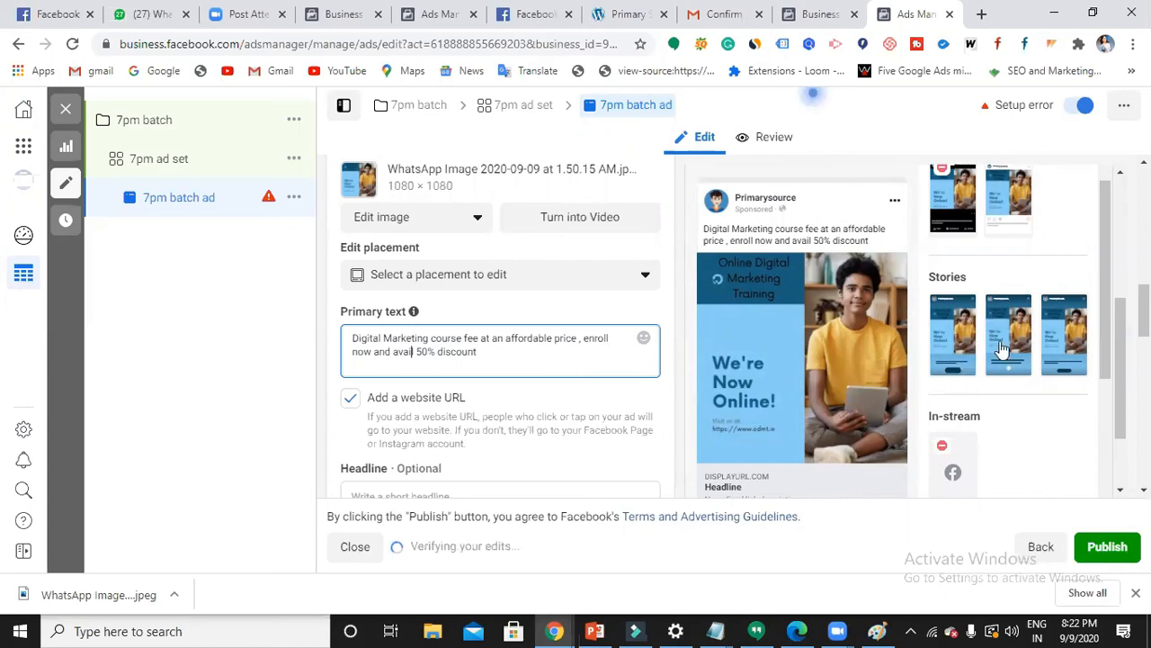
scroll(989, 461, down, 2)
scroll(989, 459, down, 1)
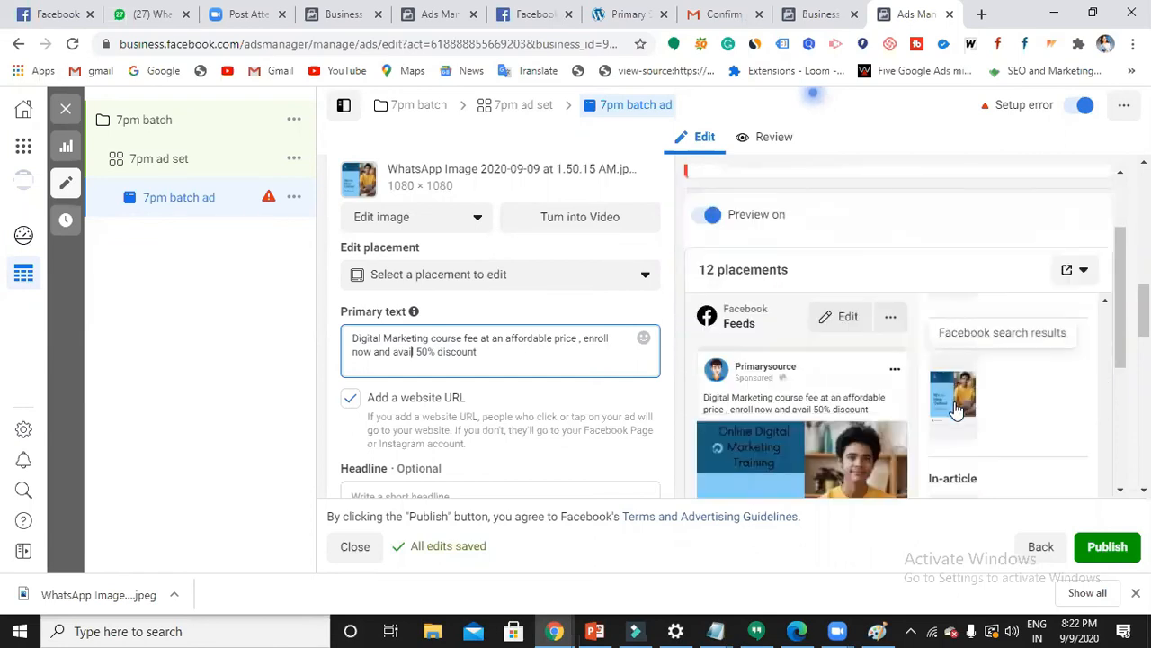
scroll(963, 396, down, 2)
scroll(962, 414, down, 5)
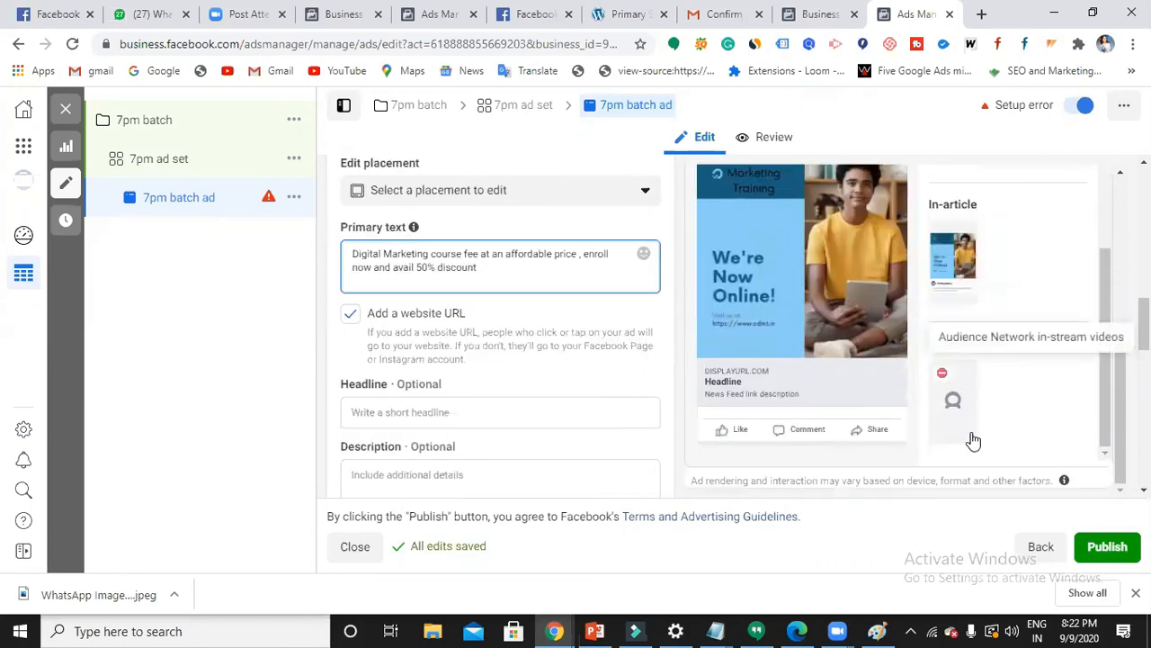
- Enter the headline 'Online Digital Marketing Training' for the 7pm batch ad
scroll(1005, 378, up, 5)
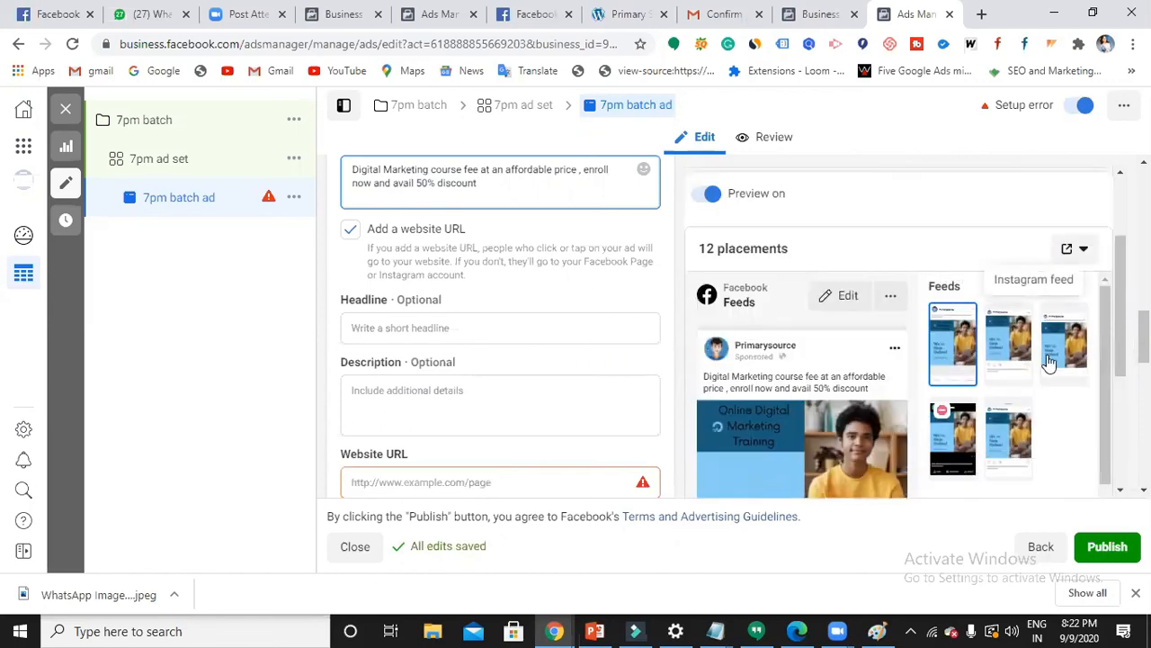
click(437, 330)
scroll(835, 404, down, 2)
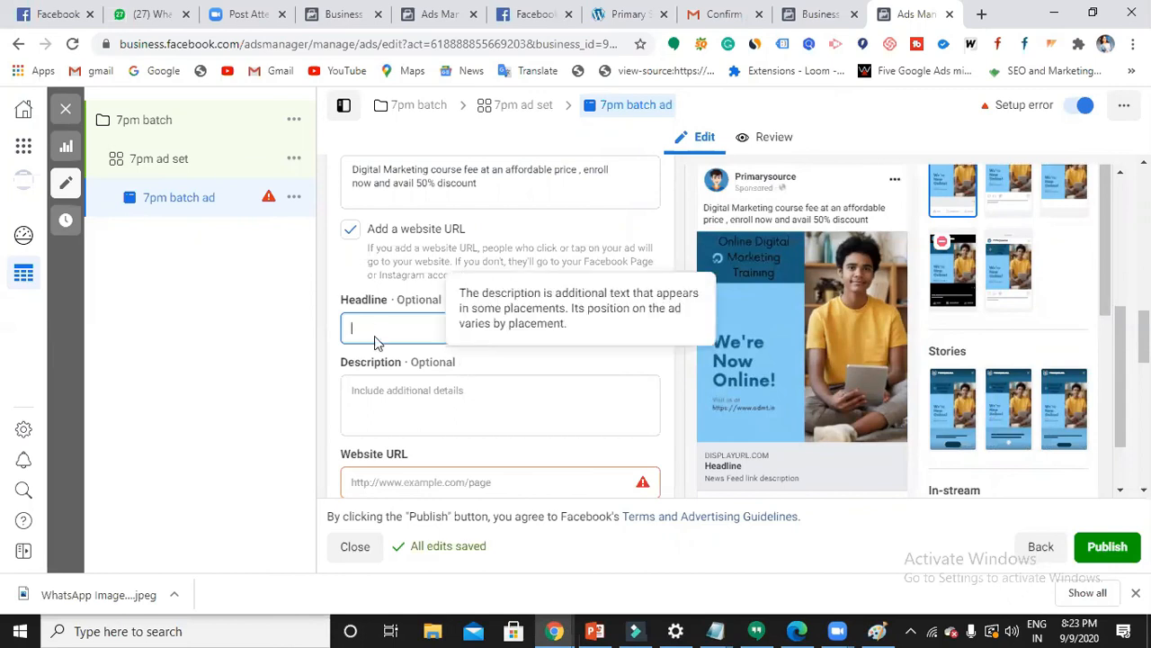
text(O)
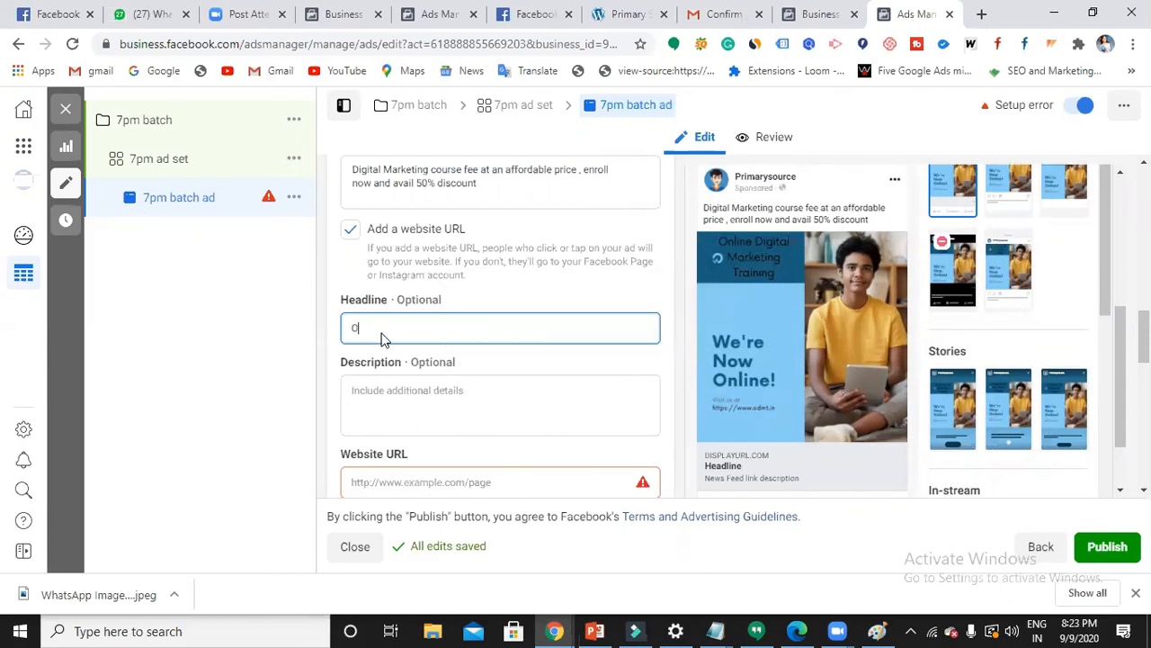
text(nline Digital Marketing Training)
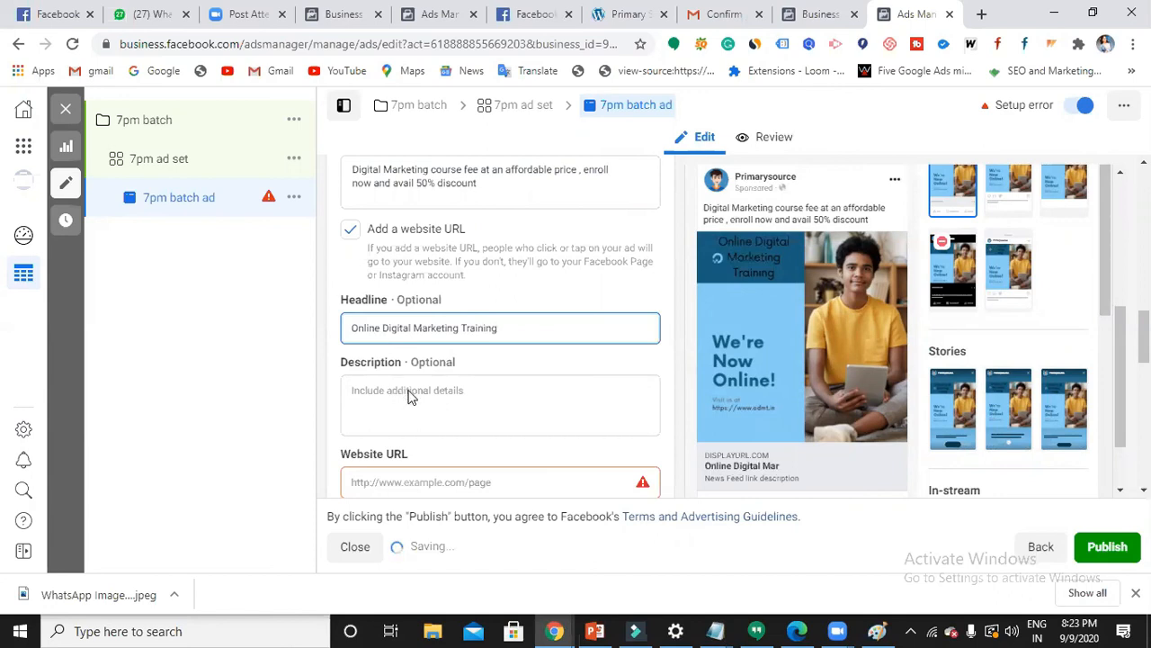
- Enter the description 'Earn money onnline' and scroll to check the Website URL field
click(459, 391)
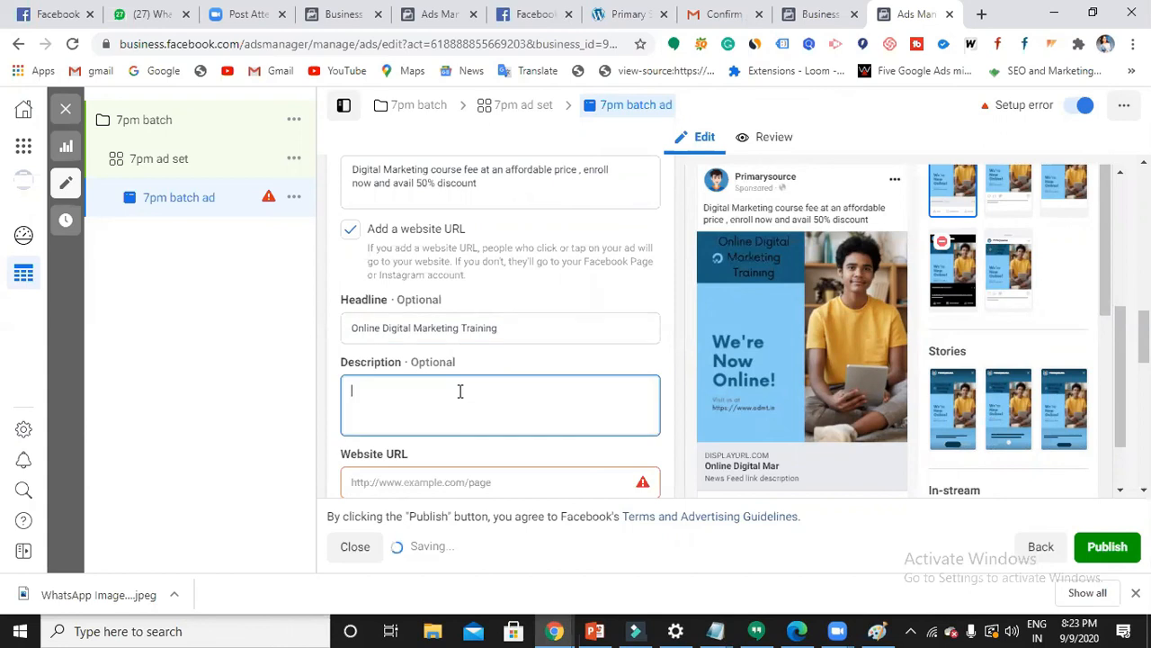
text(Earn money)
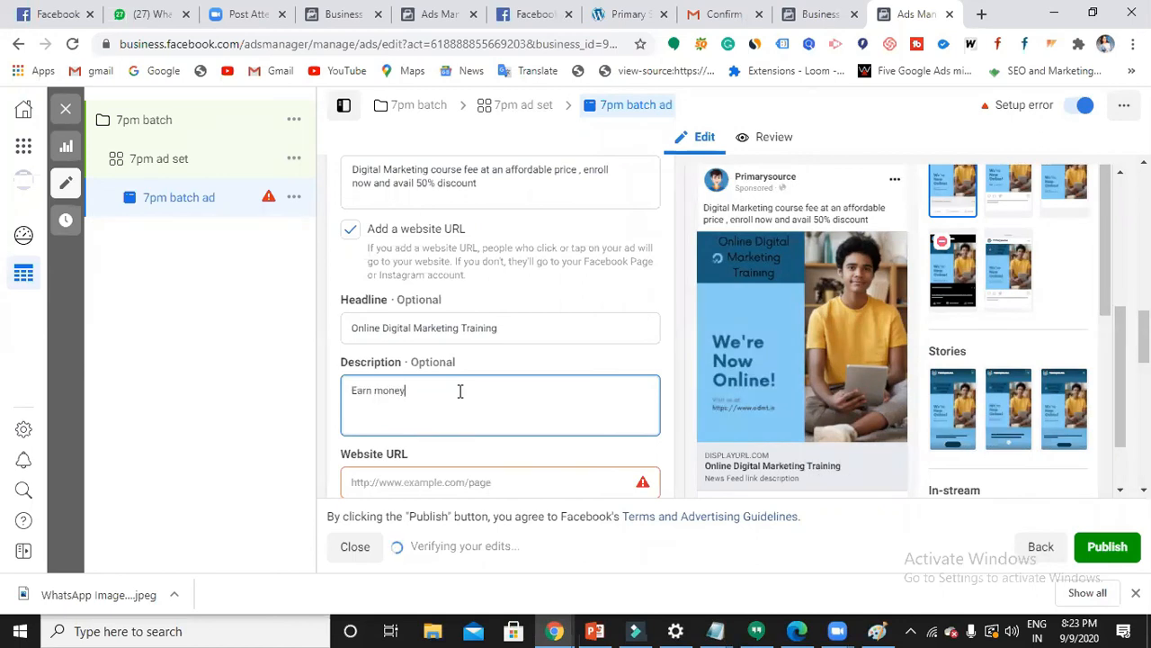
text( onnline)
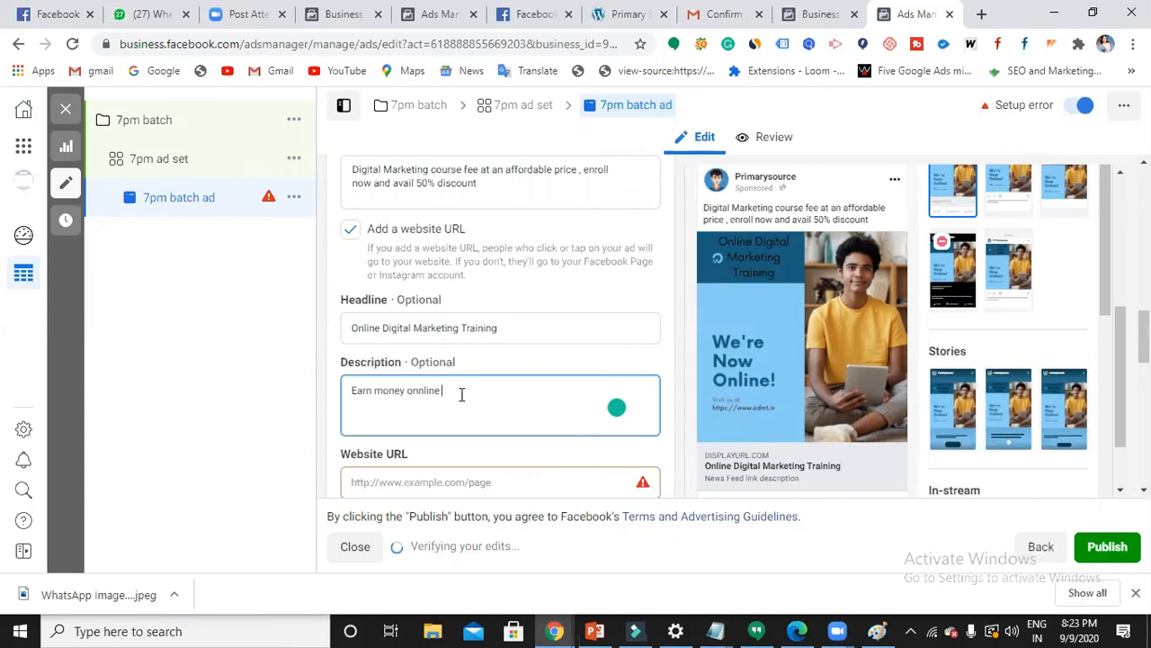
scroll(440, 270, down, 2)
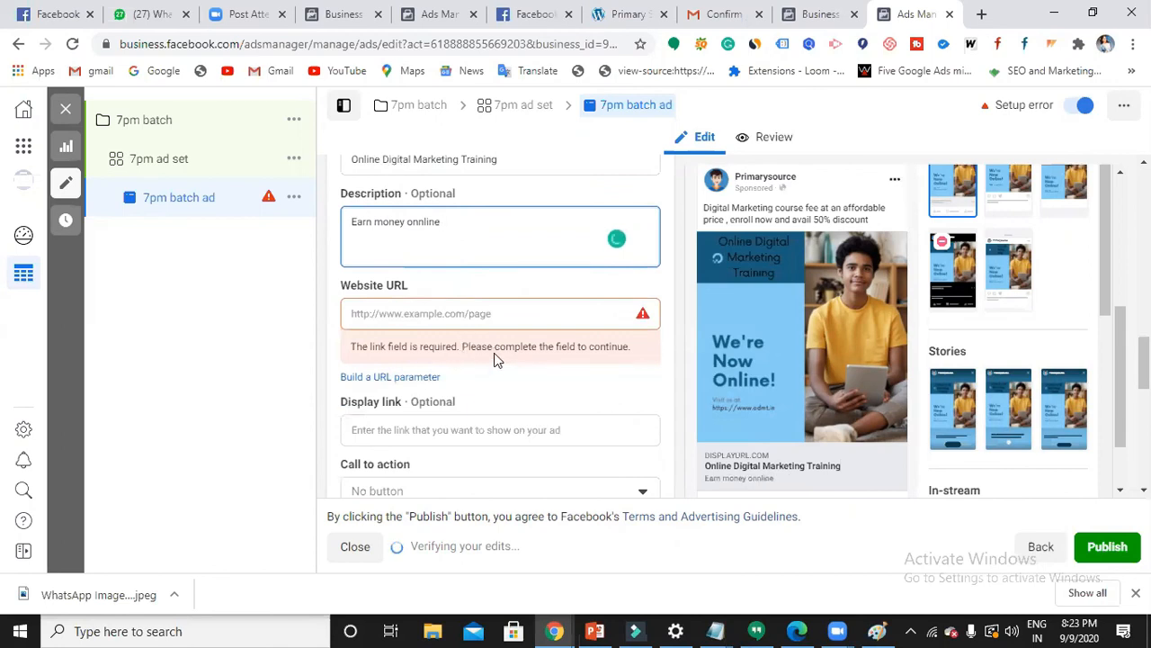
scroll(498, 364, up, 6)
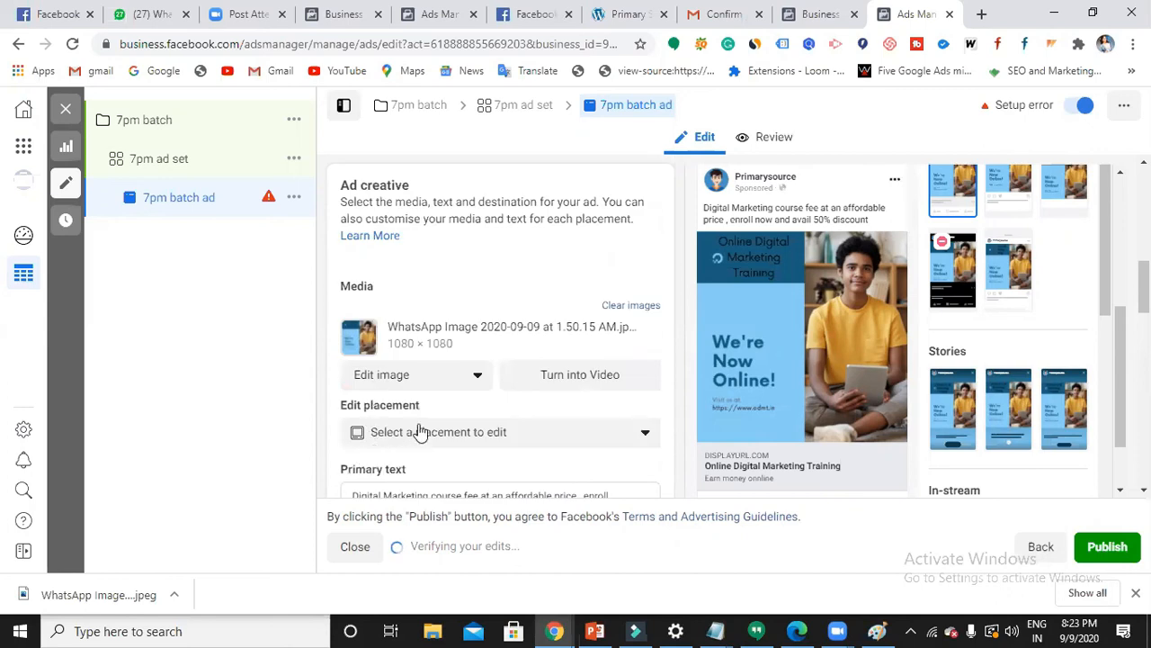
scroll(501, 423, up, 1)
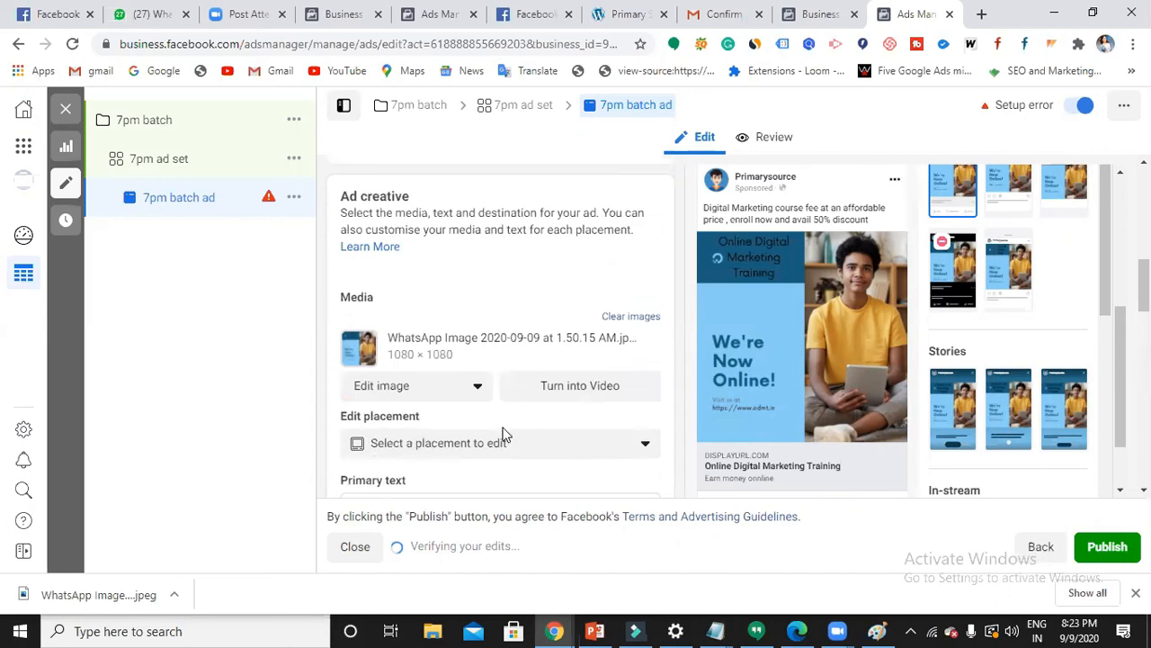
scroll(504, 434, down, 6)
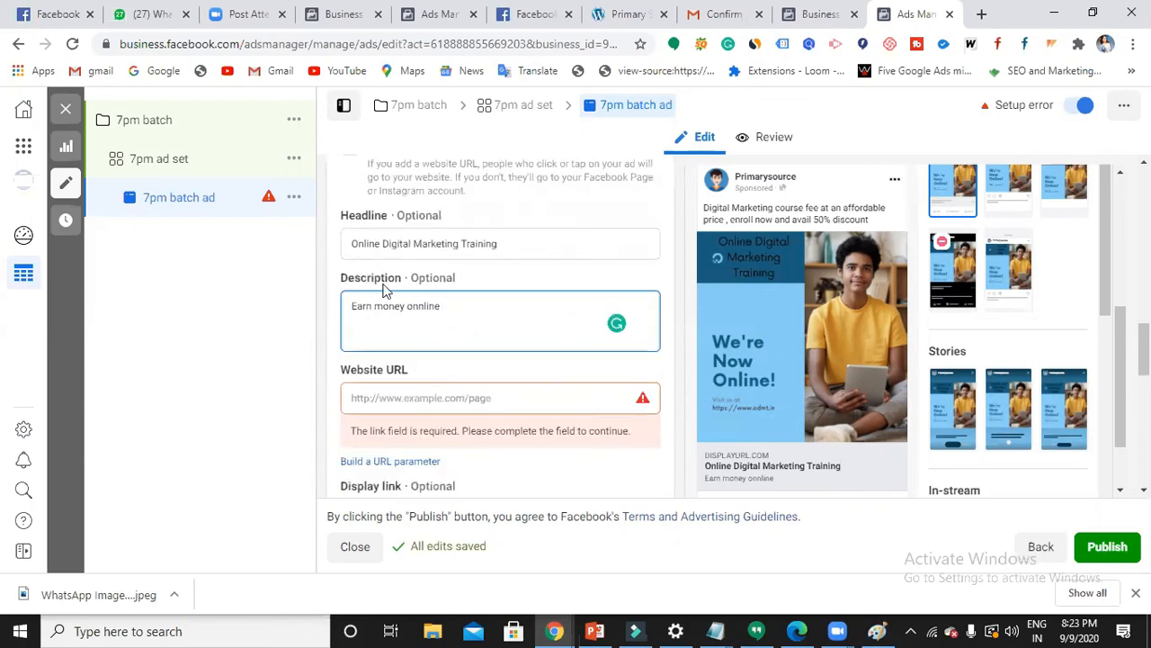
click(417, 394)
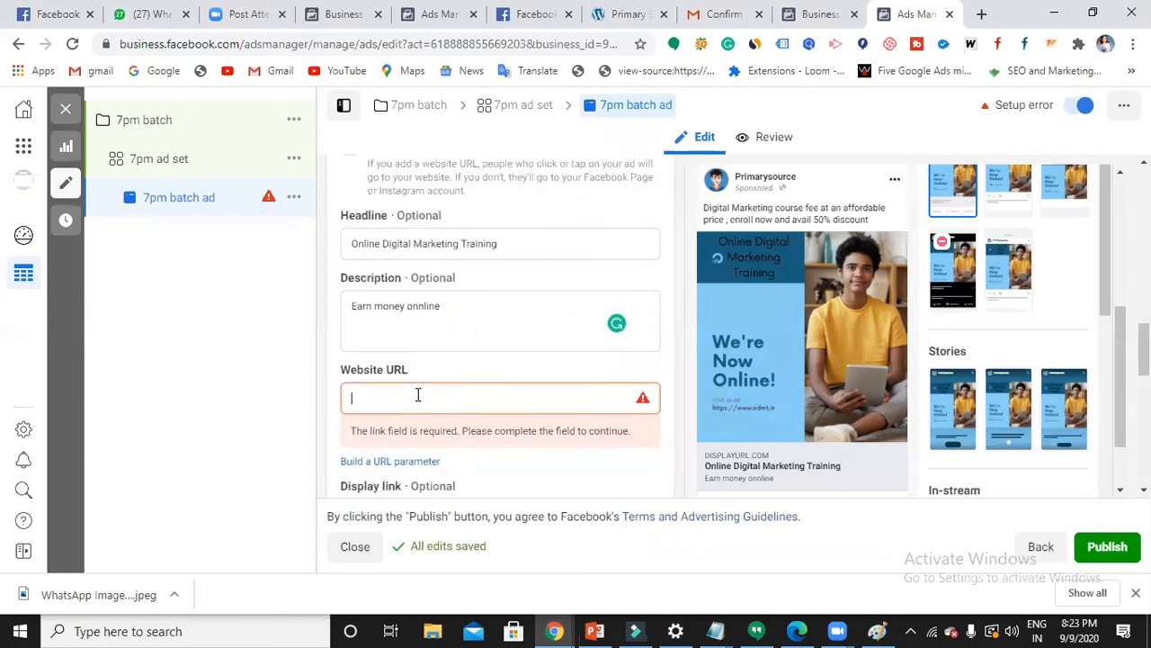
click(633, 18)
drag(285, 41, 193, 45)
key(ctrl+c)
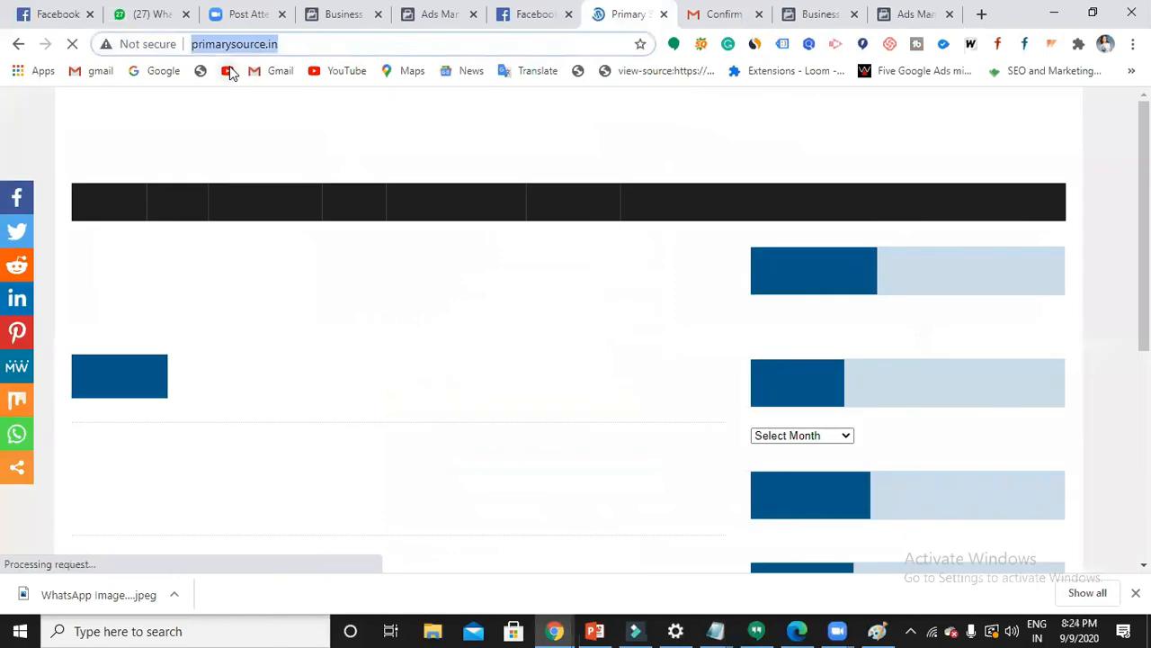
click(438, 28)
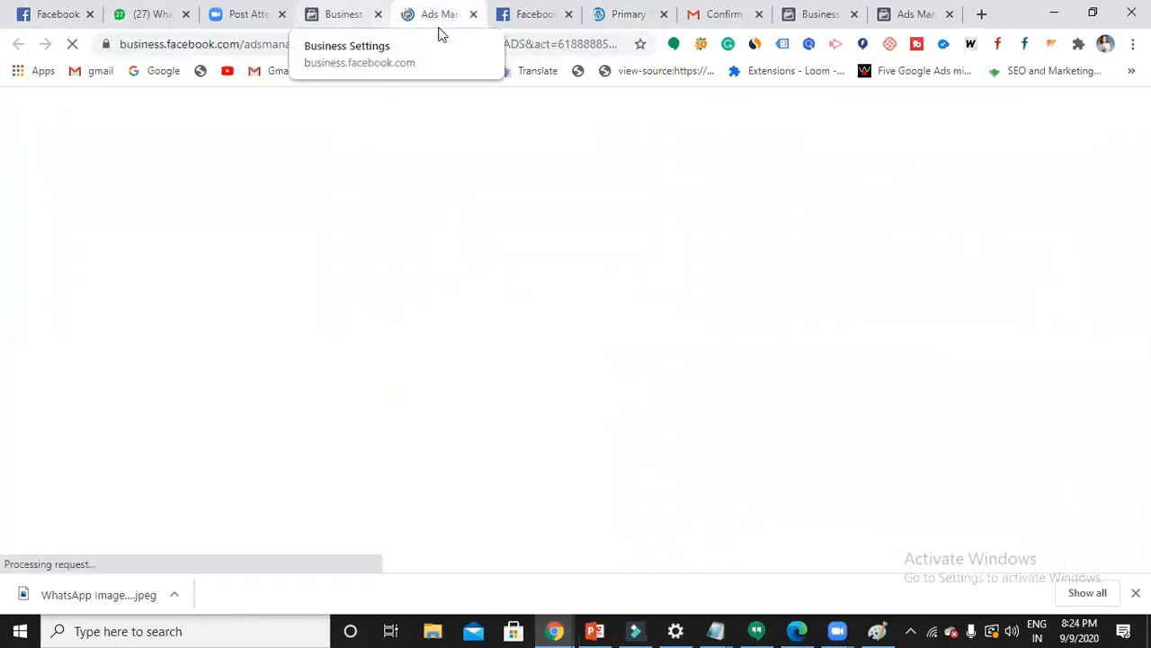
click(347, 20)
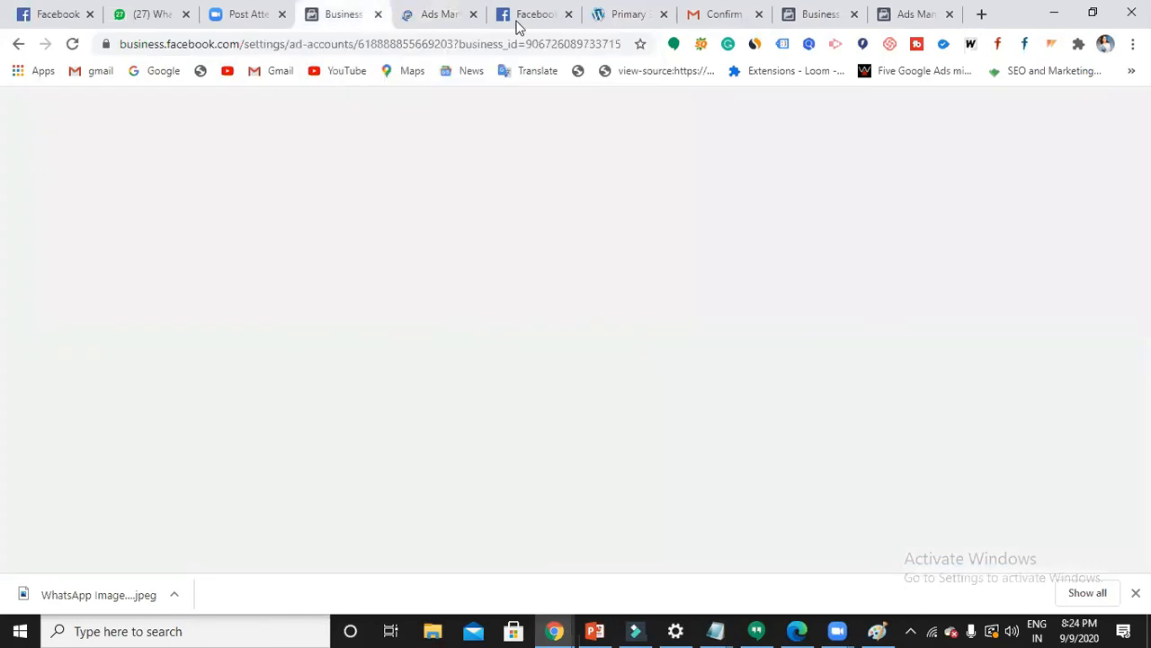
click(517, 27)
click(424, 26)
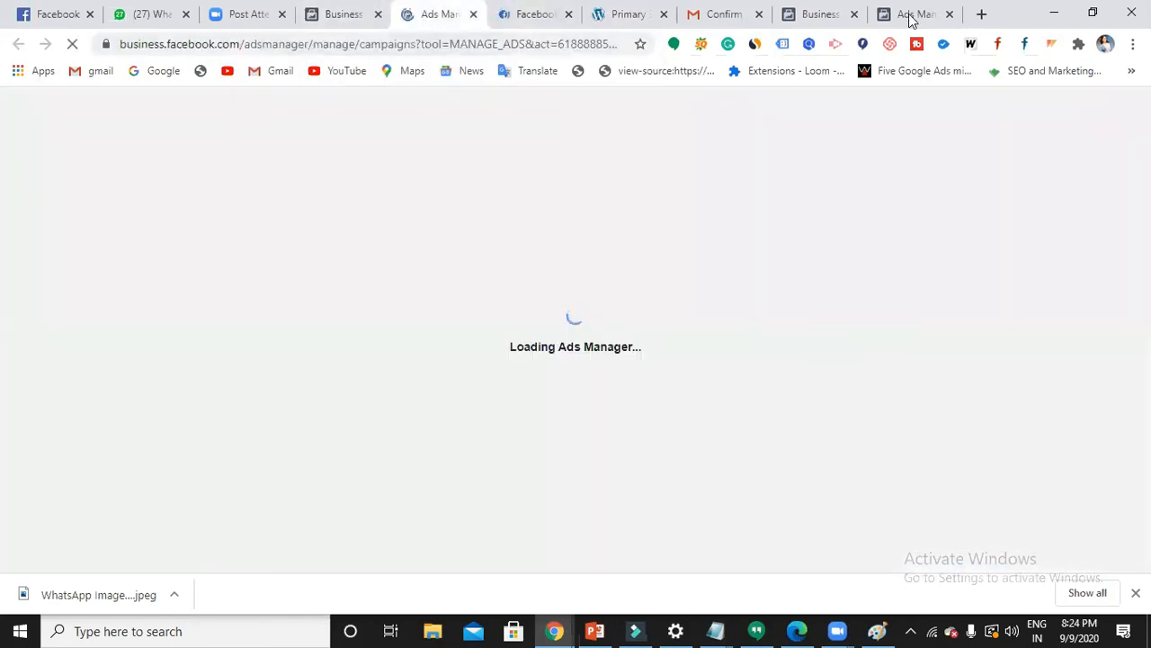
click(910, 18)
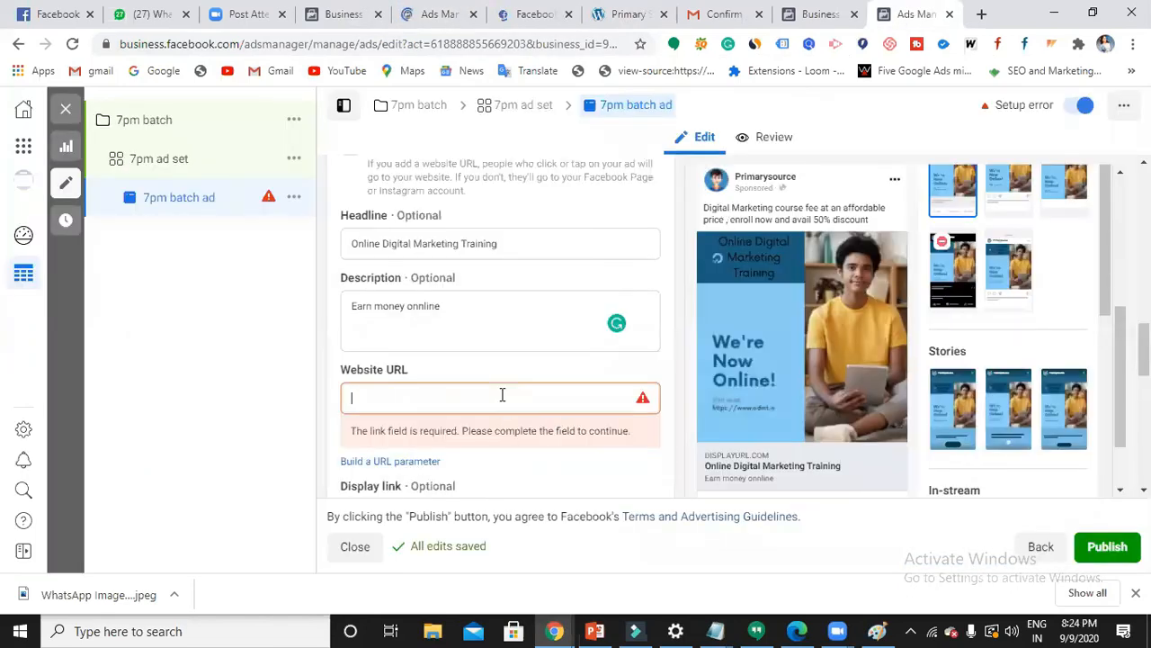
key(ctrl+v)
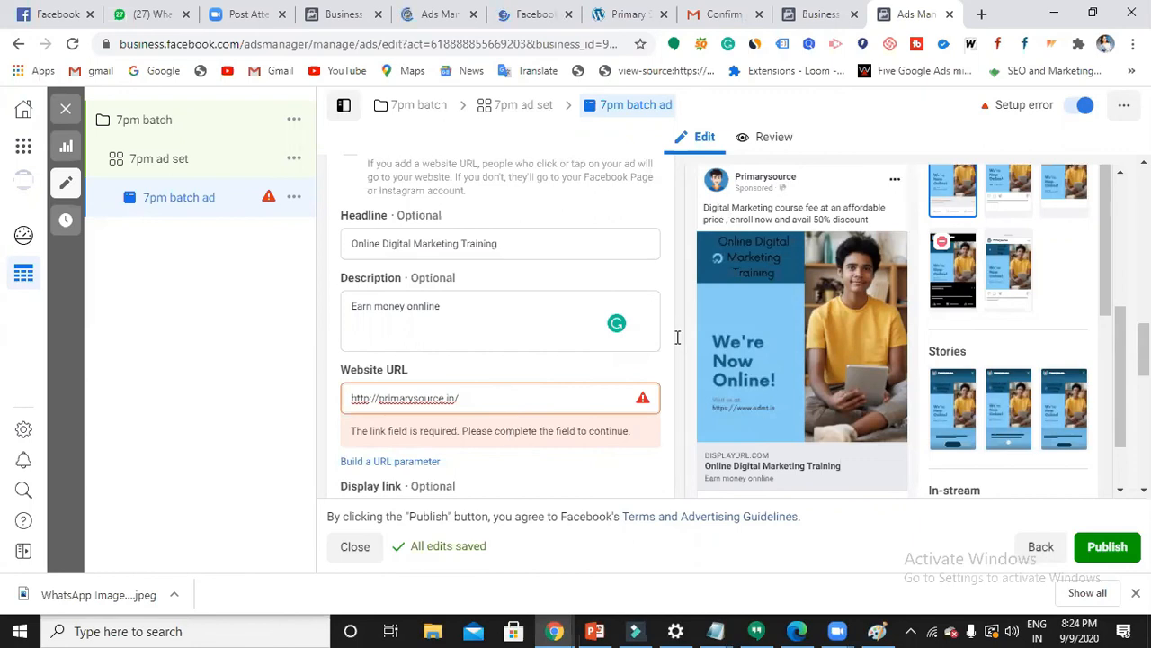
click(497, 411)
scroll(499, 410, down, 2)
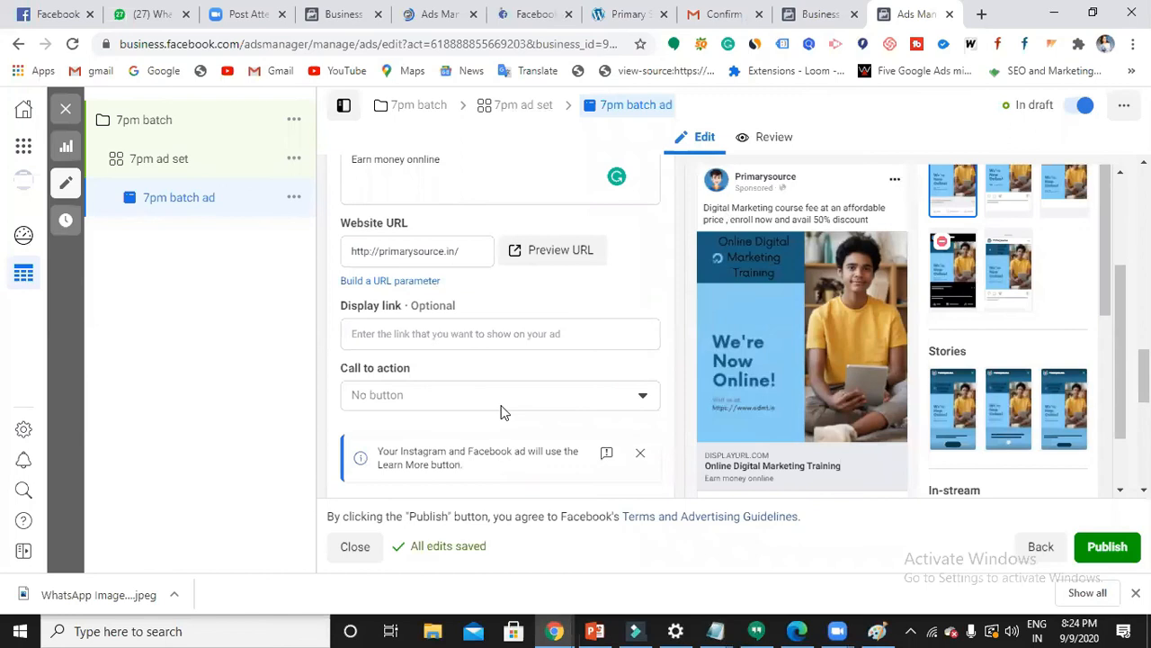
- Choose Sign Up from the ad's Call to action dropdown list
scroll(502, 411, down, 3)
scroll(504, 412, down, 1)
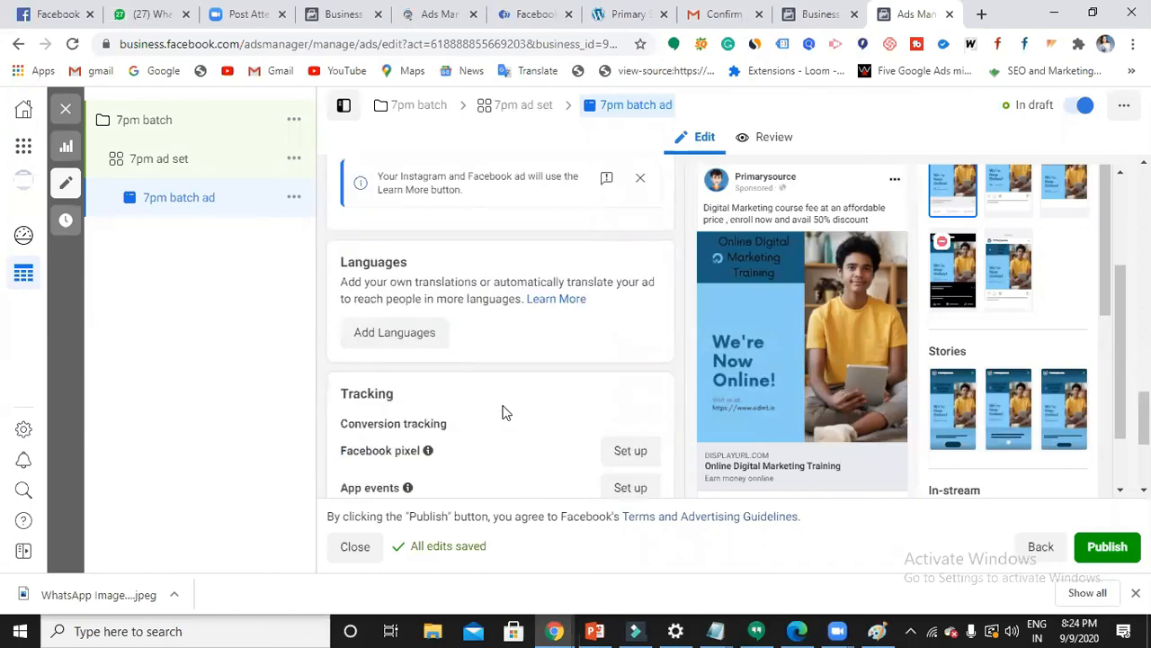
scroll(504, 411, up, 3)
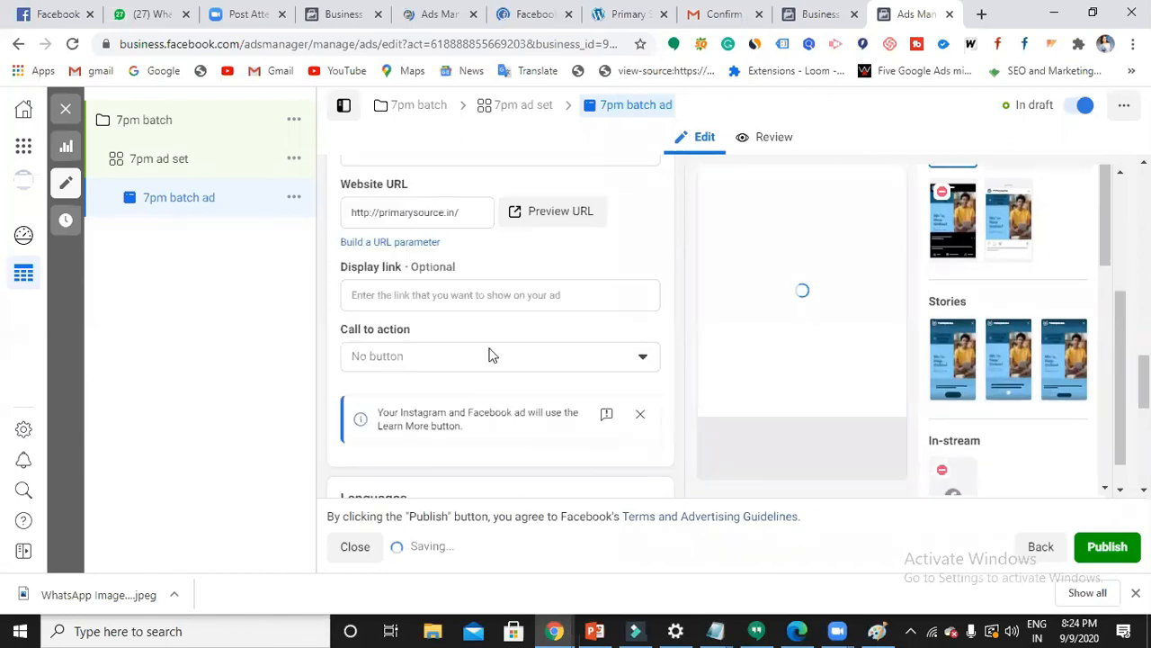
click(643, 379)
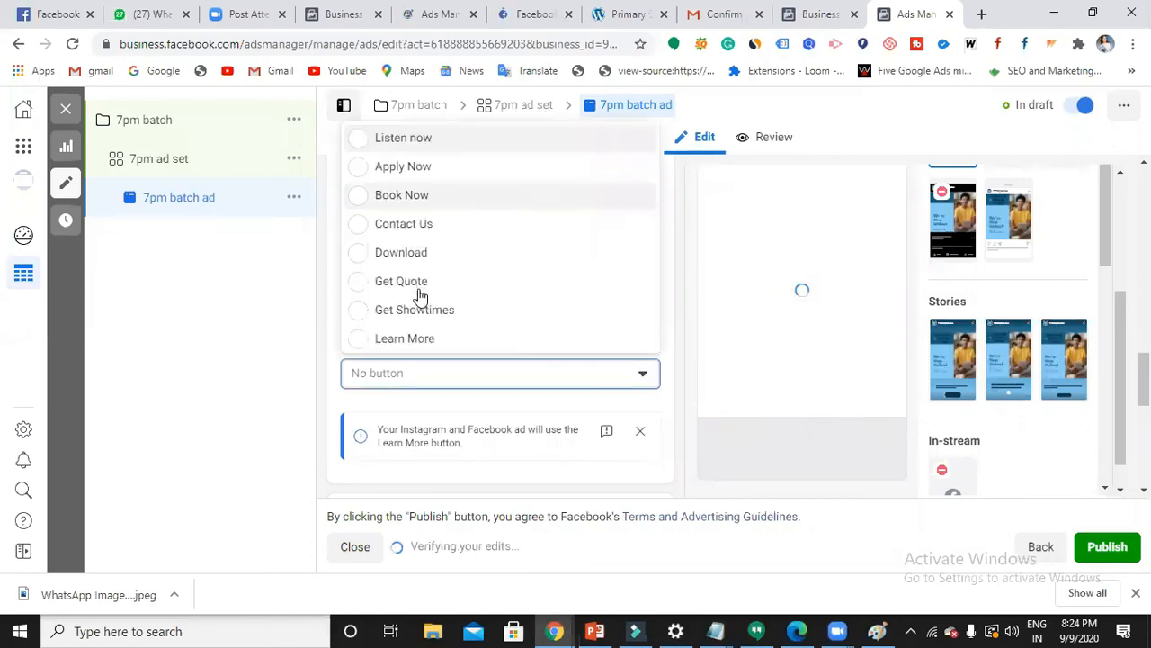
scroll(419, 297, down, 1)
scroll(419, 297, down, 2)
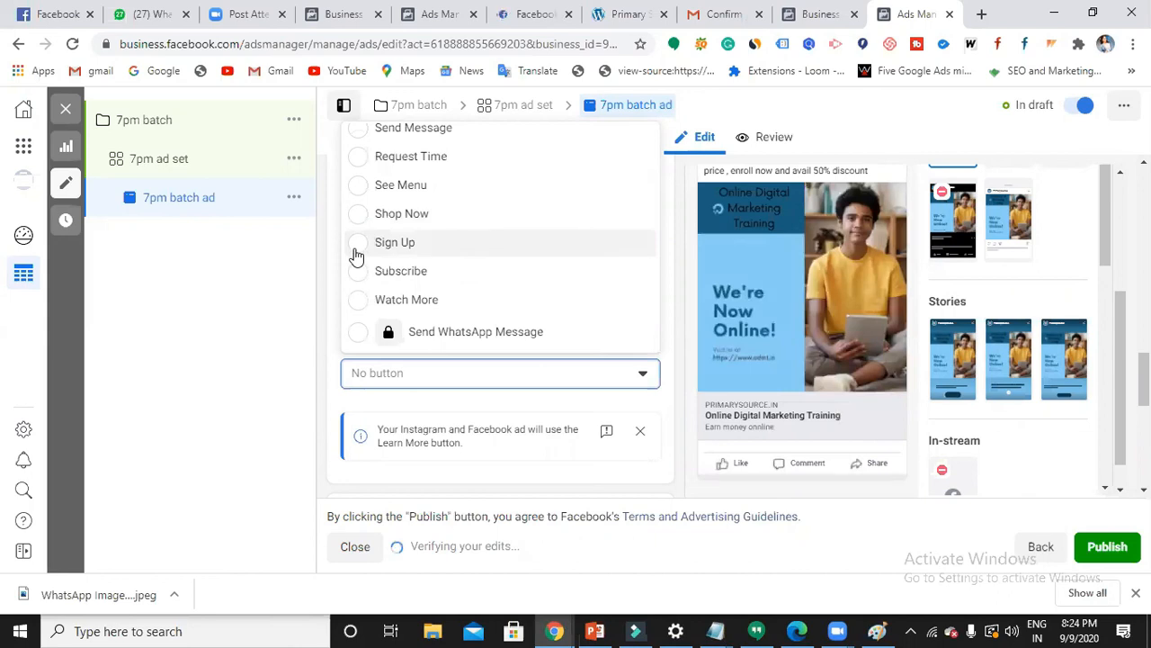
click(356, 254)
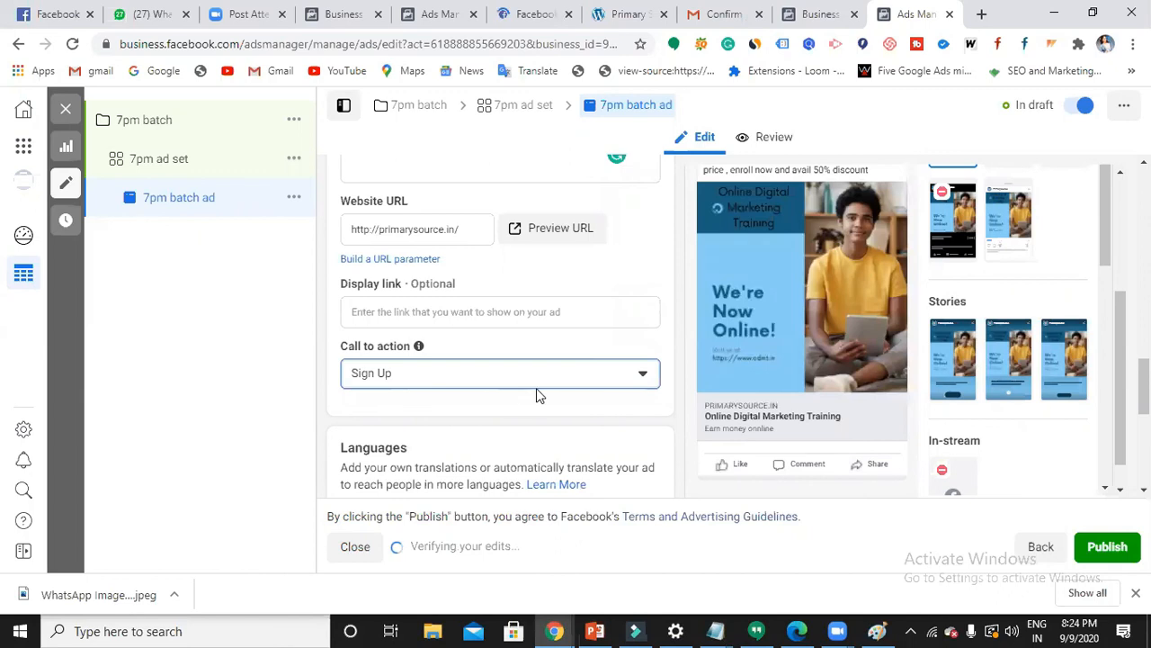
scroll(536, 388, down, 2)
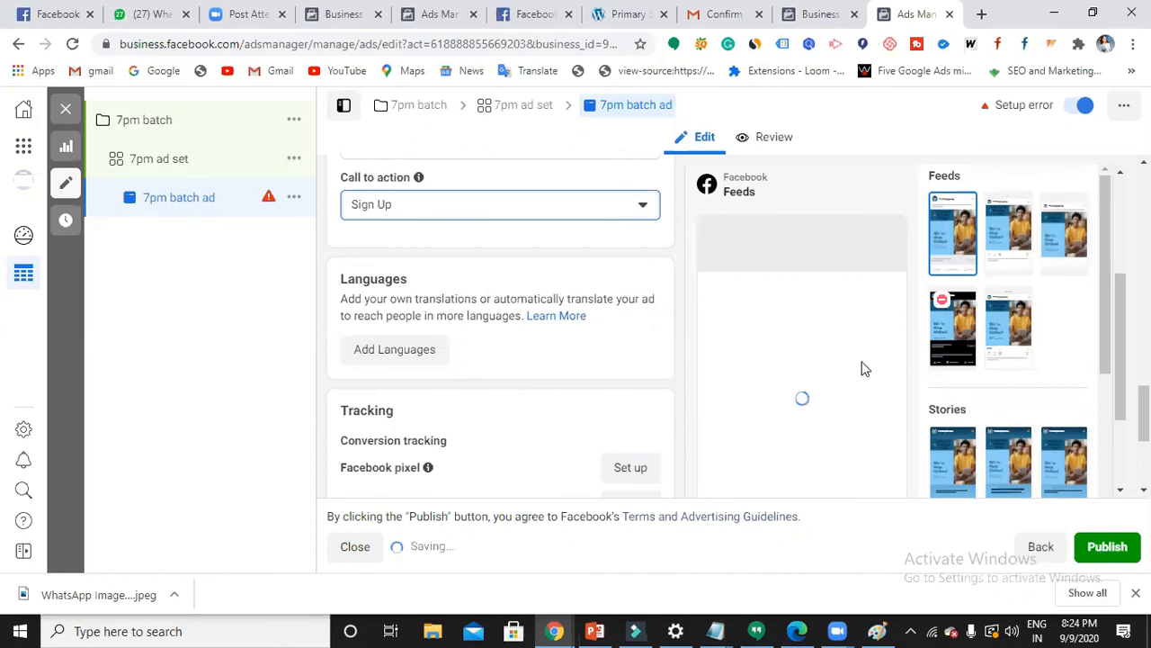
- Publish the 7pm batch ad from the bottom of the ad form
scroll(870, 419, down, 1)
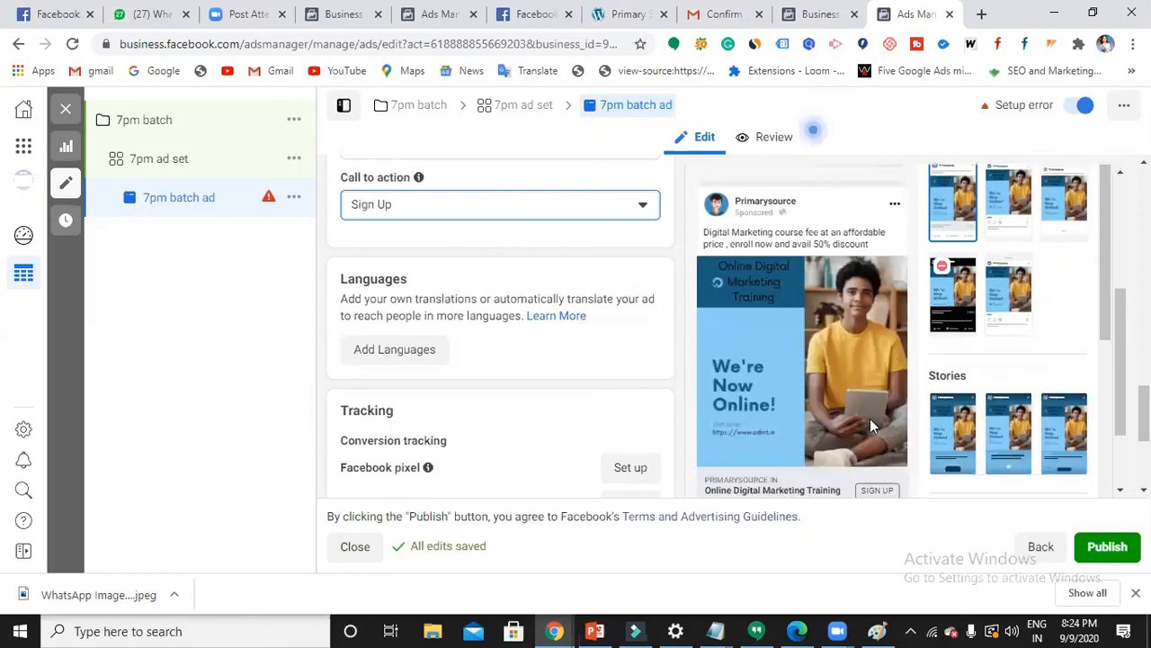
scroll(912, 401, down, 1)
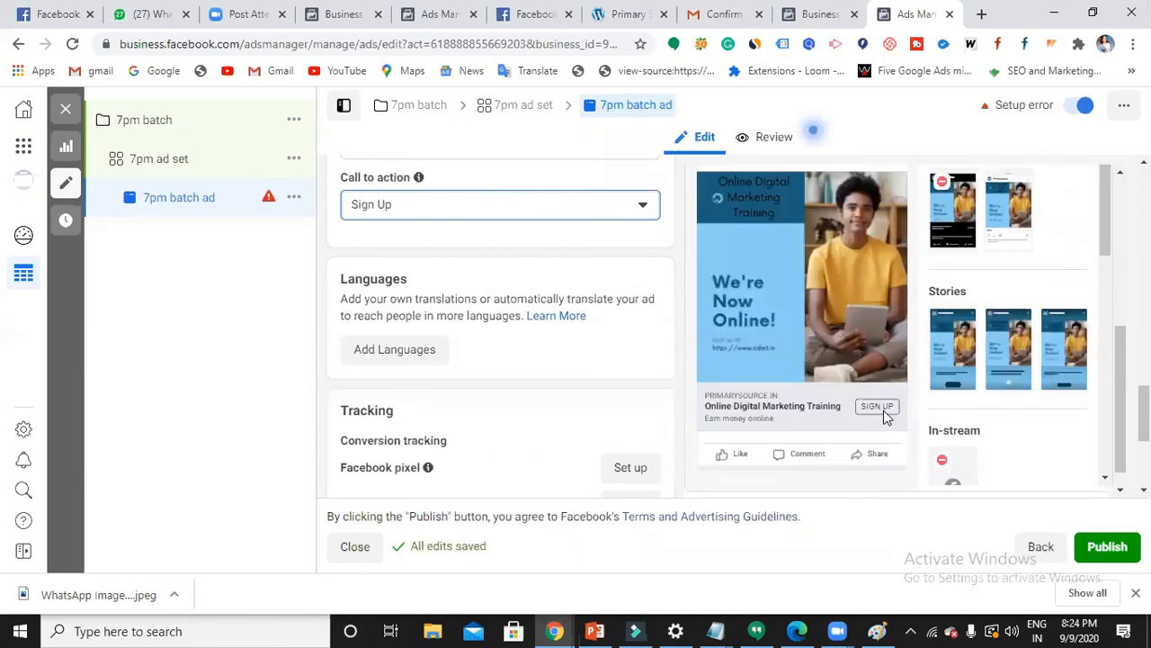
scroll(390, 350, down, 1)
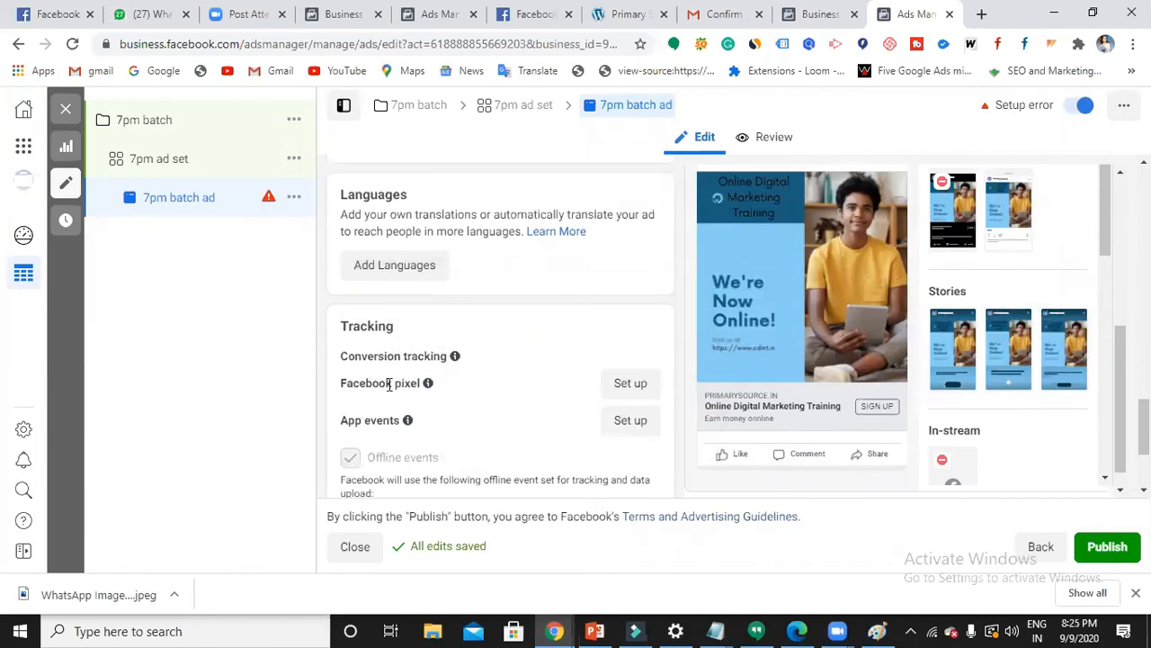
scroll(459, 388, down, 1)
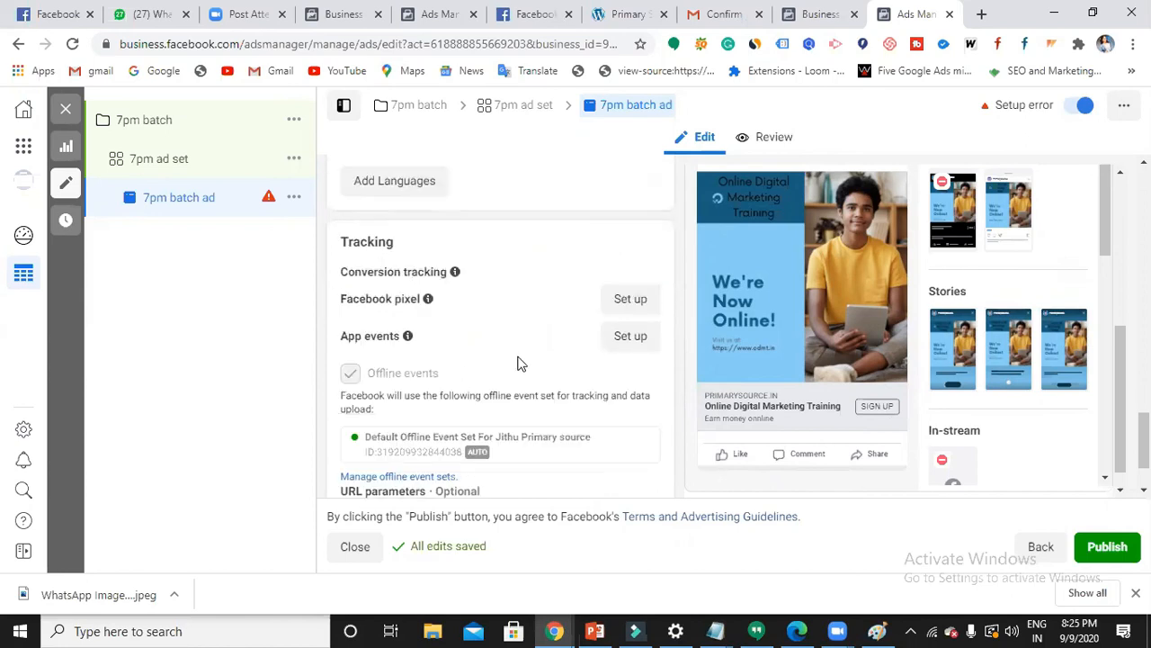
scroll(520, 360, down, 1)
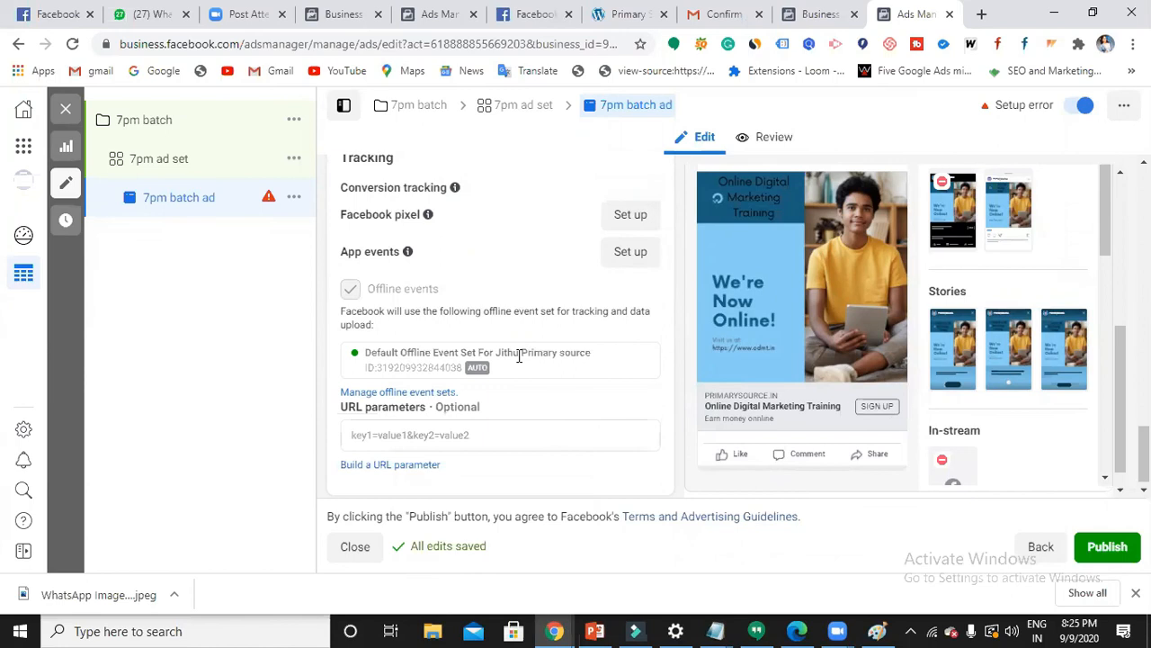
scroll(520, 358, down, 1)
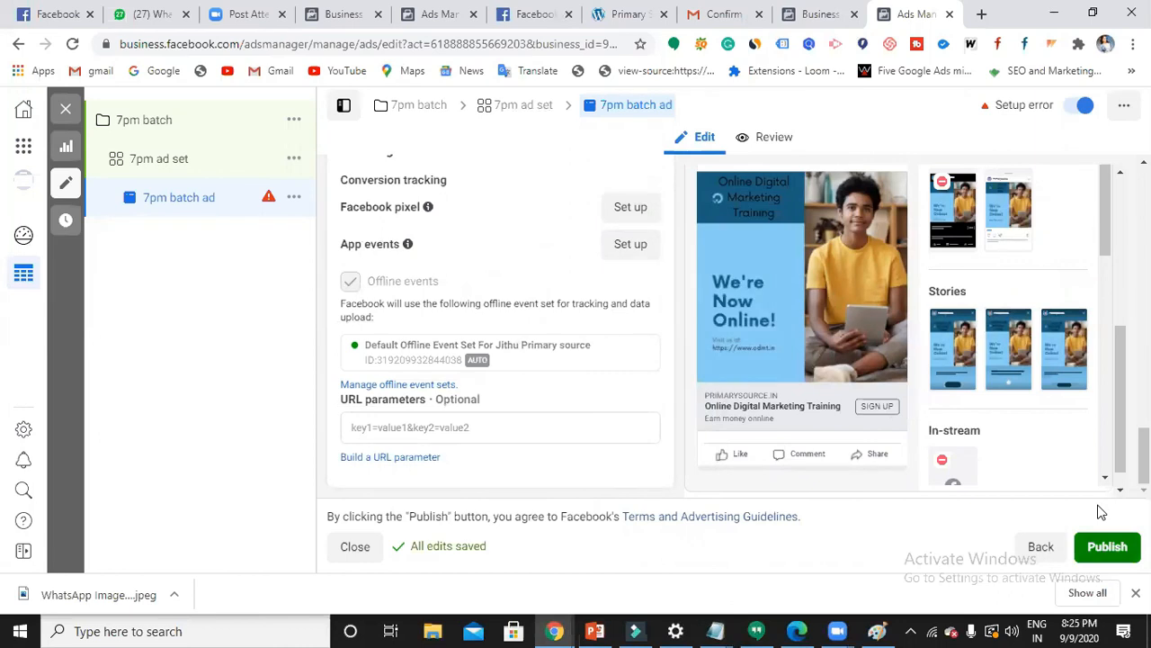
click(1105, 542)
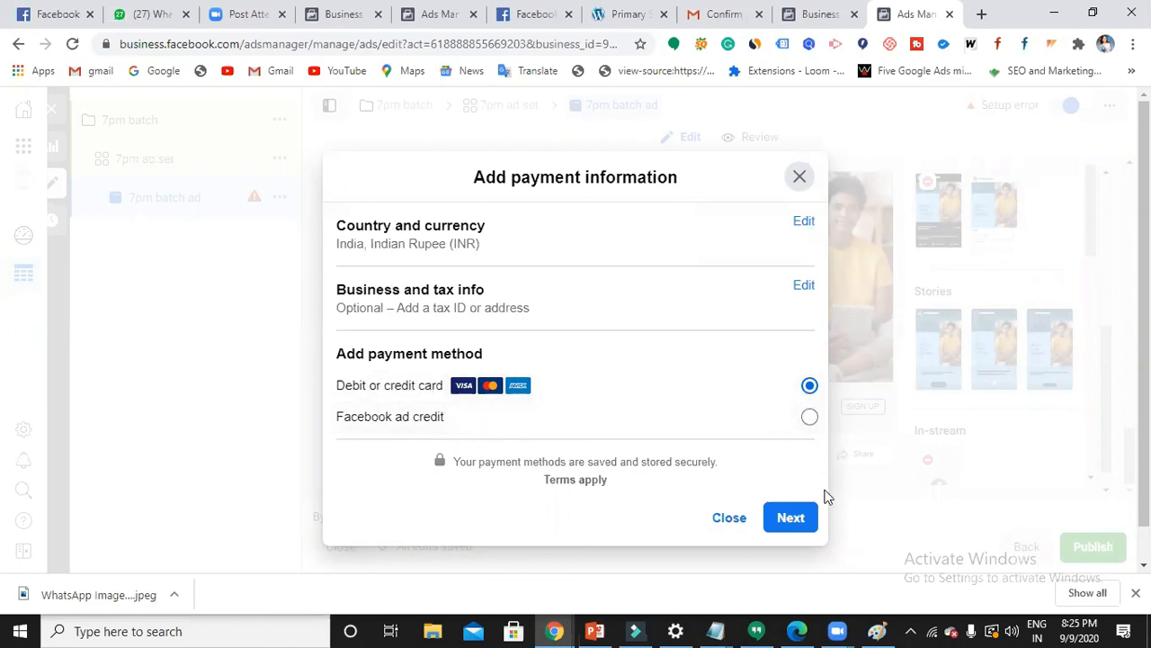
- Go to the debit or credit card form, leave its fields empty, then go back and close
click(799, 519)
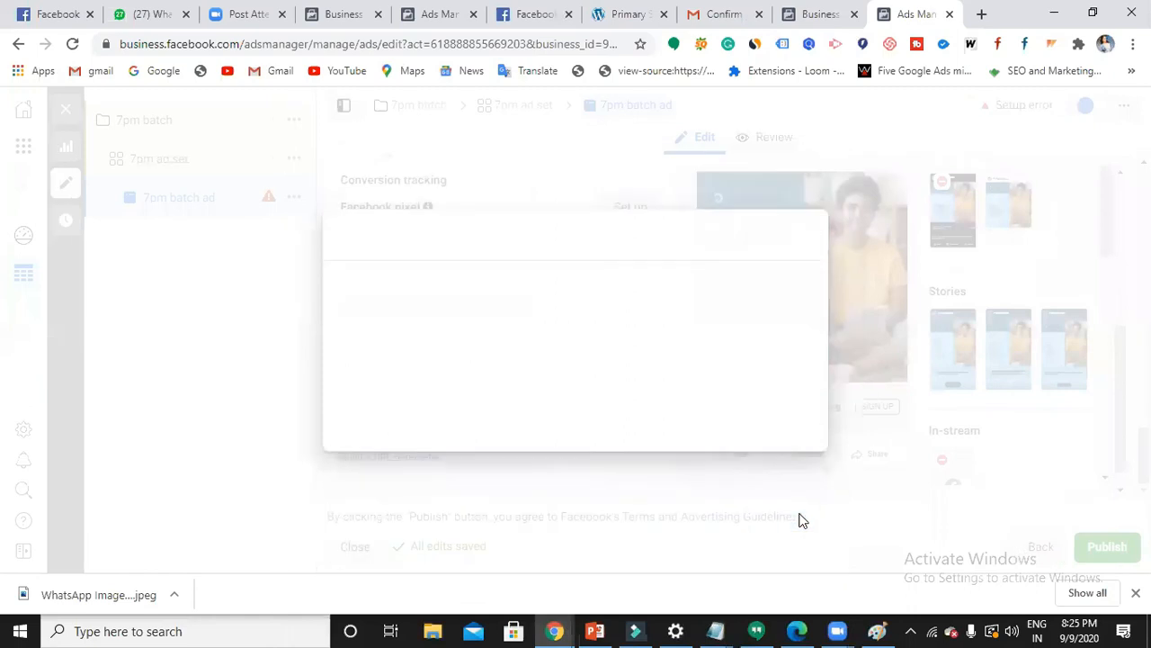
click(452, 295)
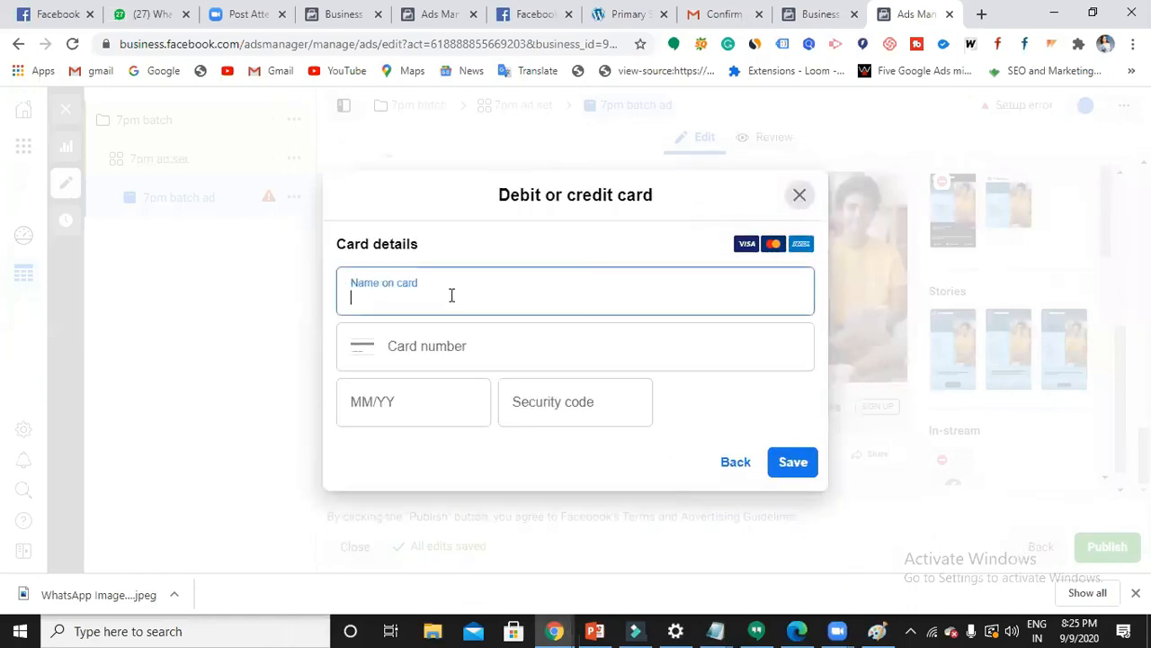
click(477, 342)
click(429, 393)
click(550, 408)
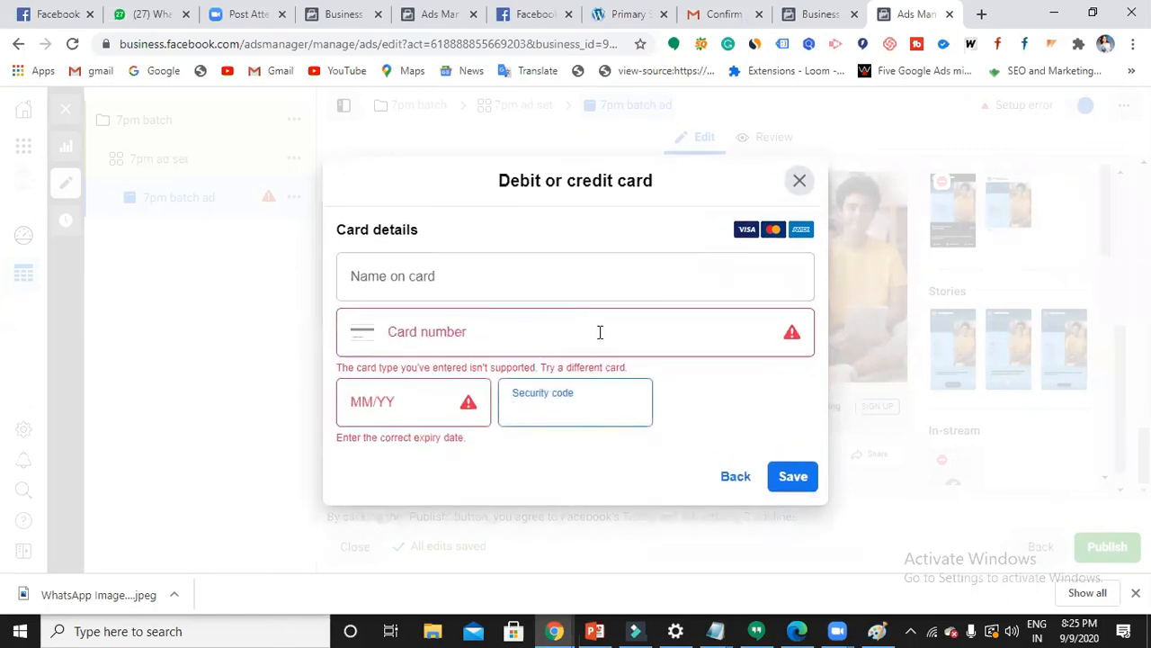
click(633, 224)
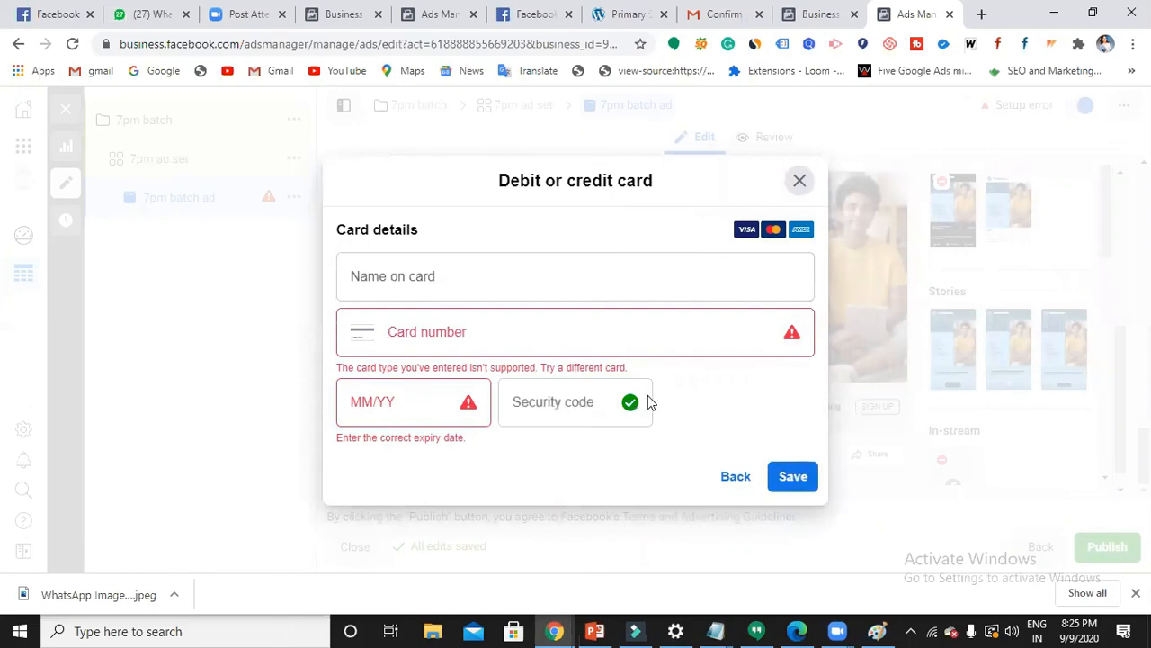
click(605, 408)
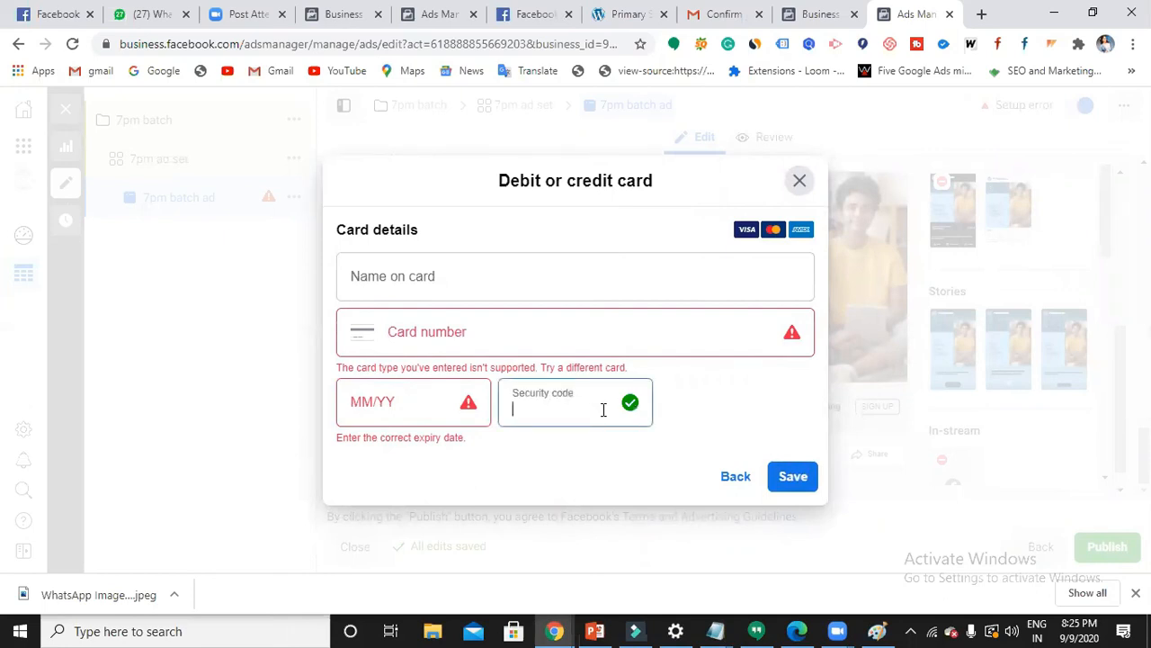
click(734, 475)
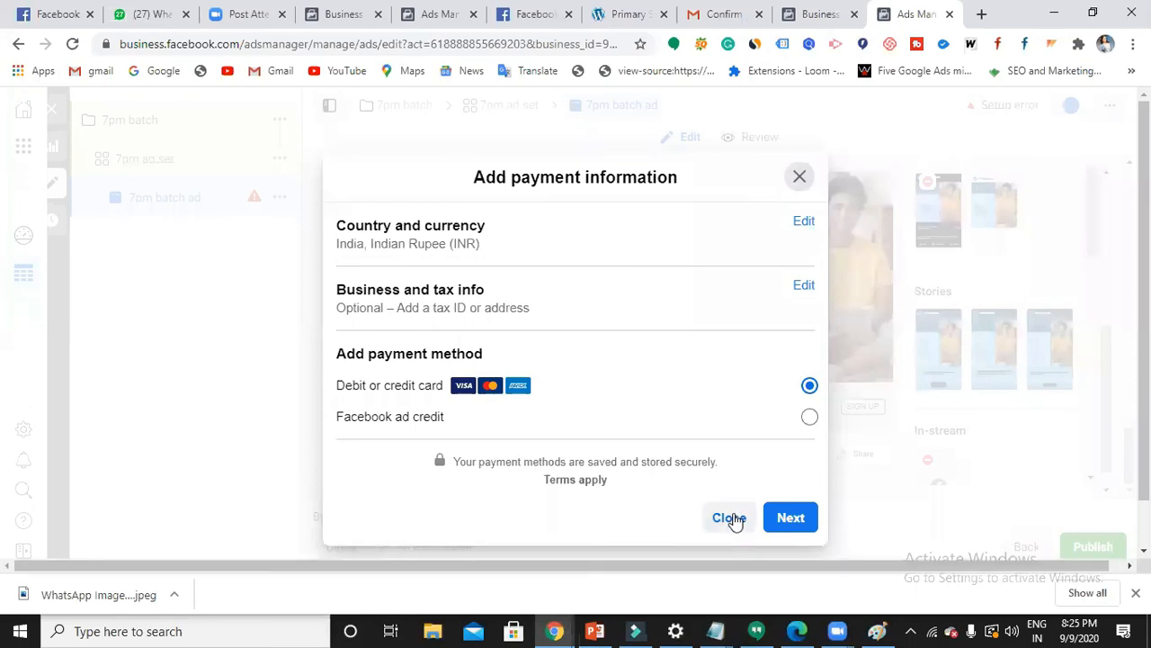
click(730, 518)
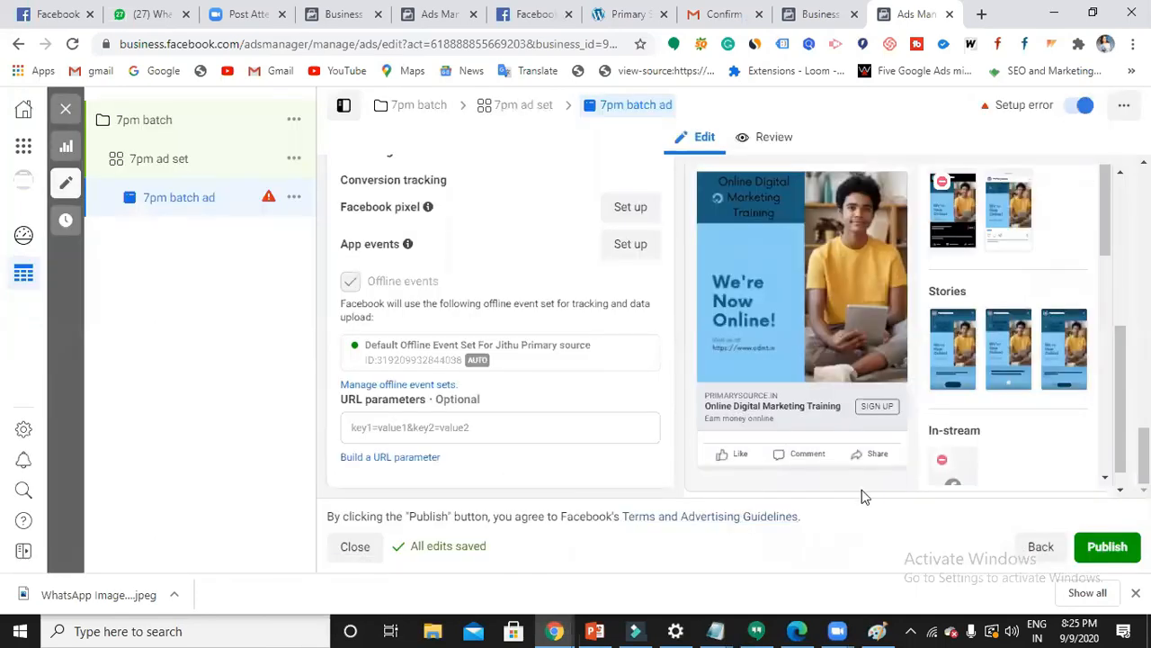